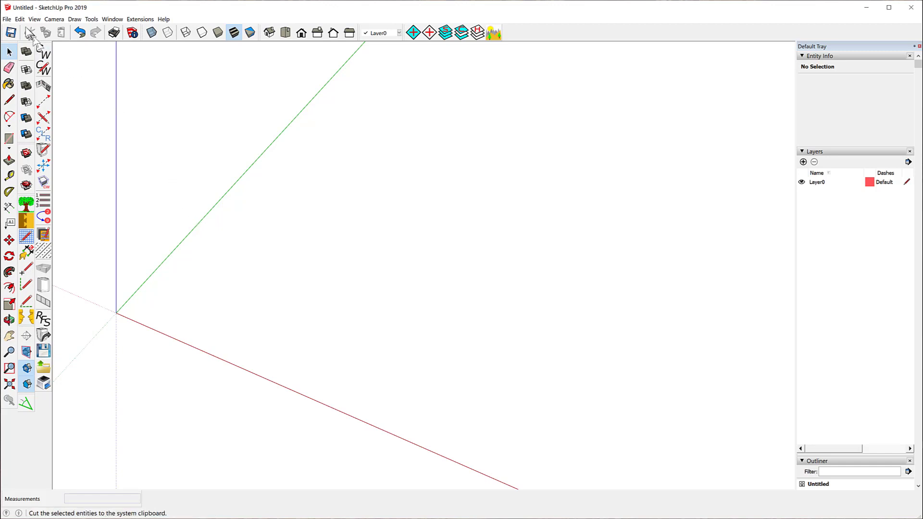
Save the model to the Desktop as "CabWriter Comprehensive 3 - Part 2.skp".
left_click(7, 19)
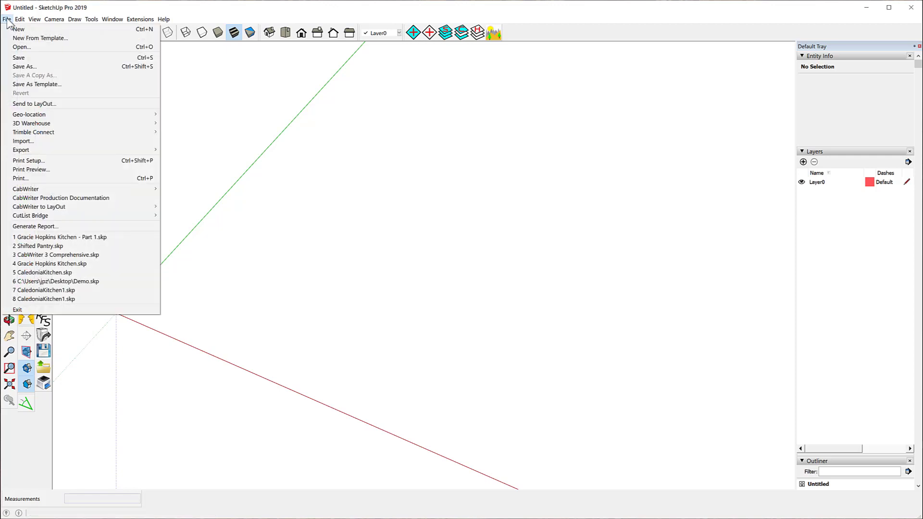
left_click(28, 58)
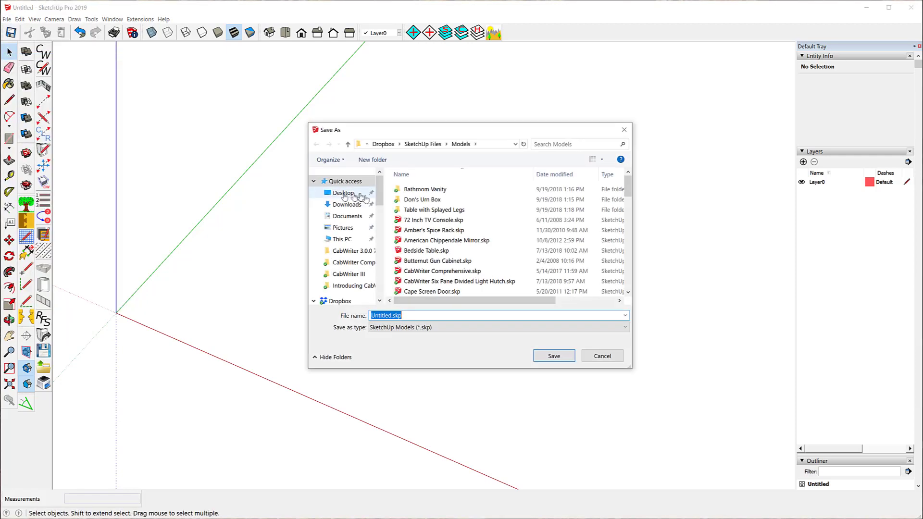
left_click(342, 193)
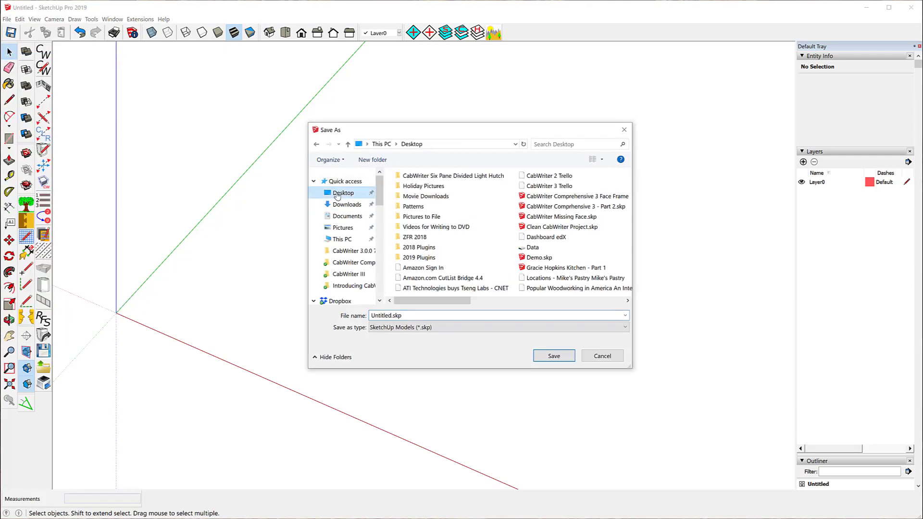
left_click(393, 315)
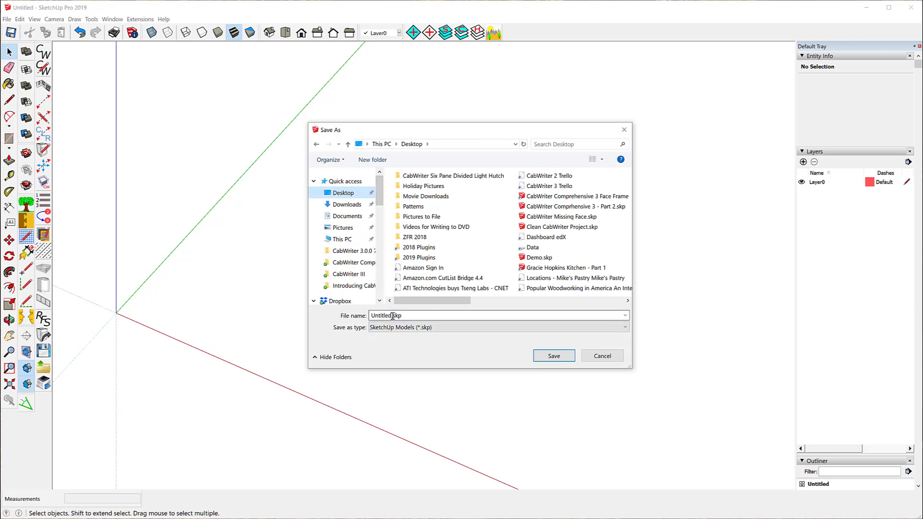
double_click(393, 316)
left_click(394, 315)
left_click_drag(393, 316, 344, 313)
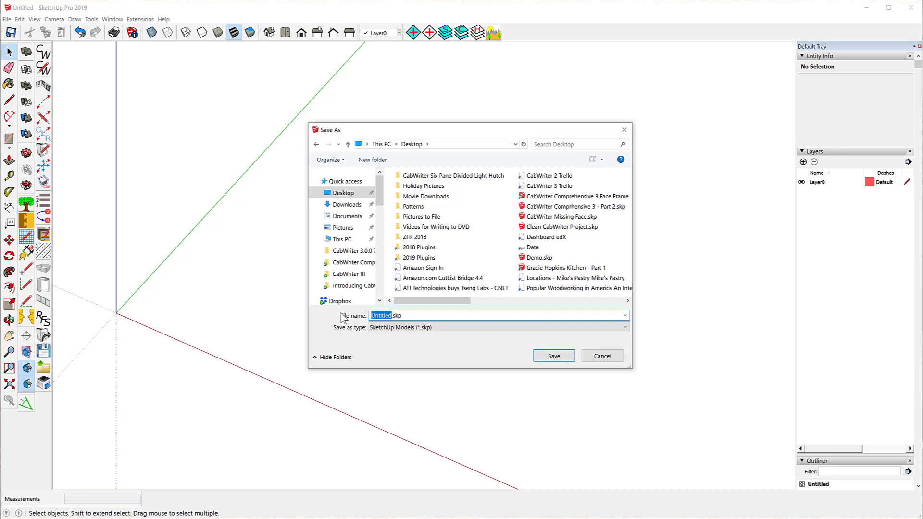
type("CabWriter Comprehensive 3 - ")
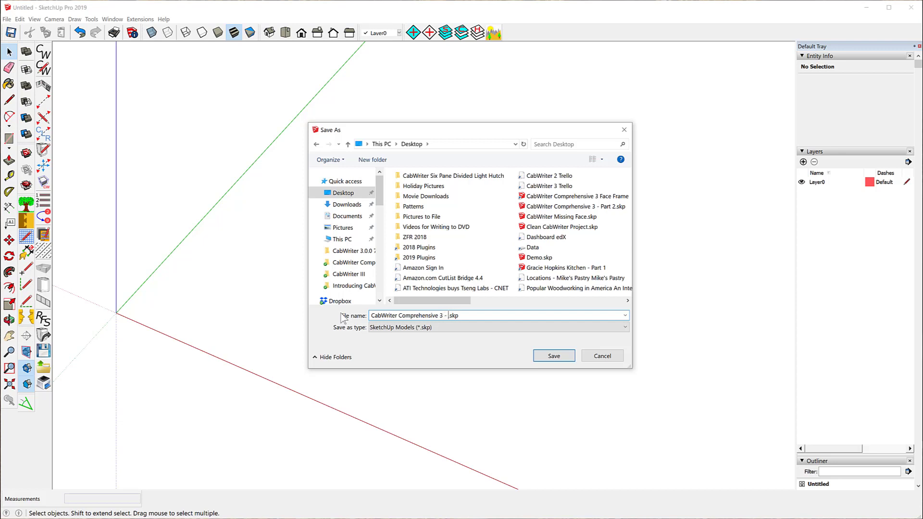
type("Part 2")
left_click(554, 356)
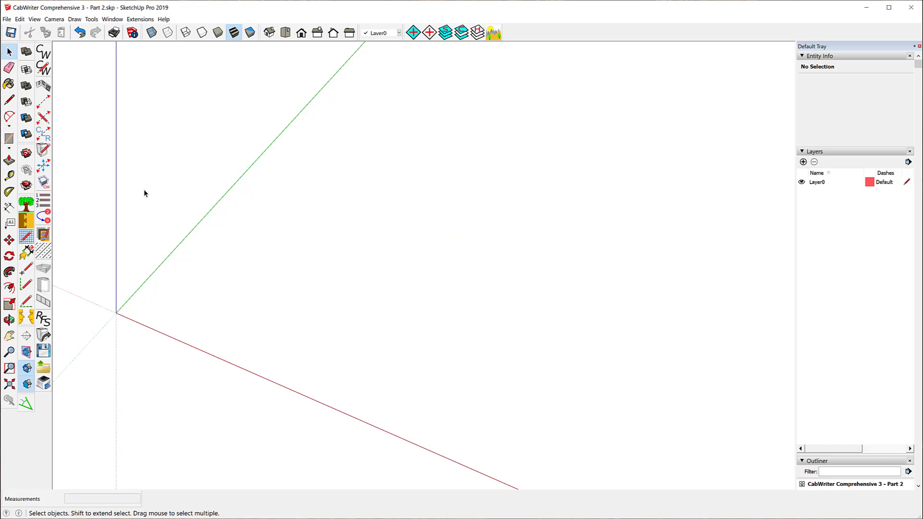
Review the project, drawer and face frame parameters in the CabWriter settings without changing them.
left_click(48, 55)
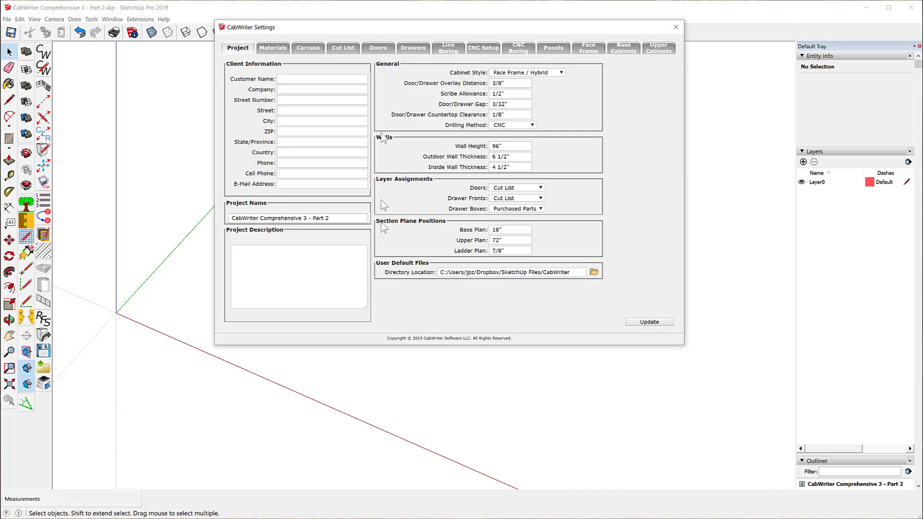
left_click_drag(371, 29, 330, 89)
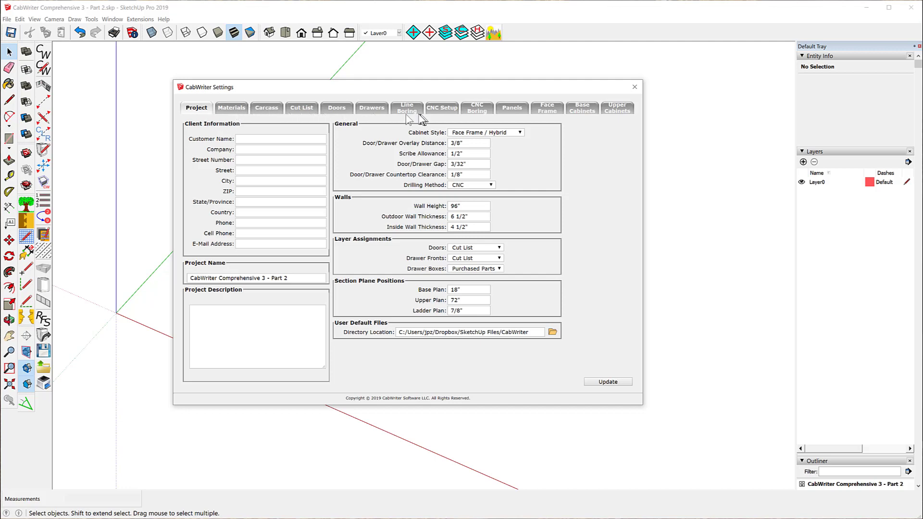
left_click(372, 110)
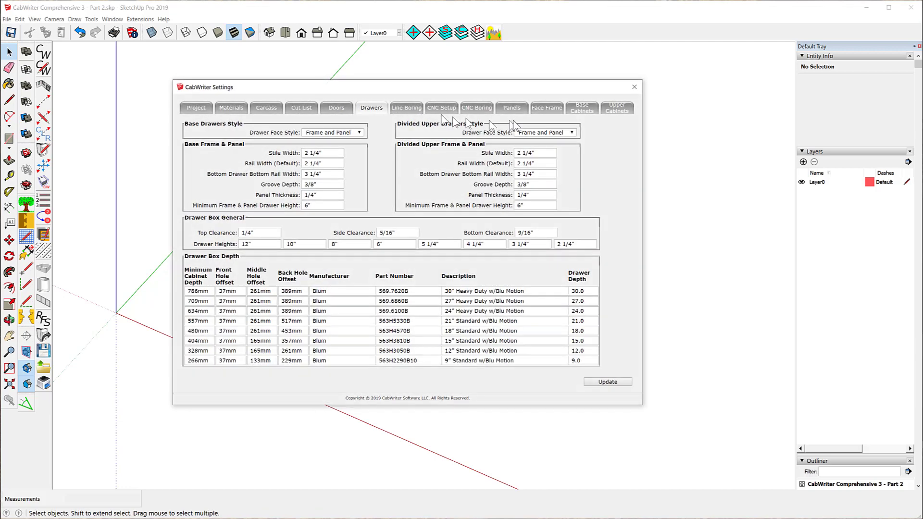
left_click(534, 110)
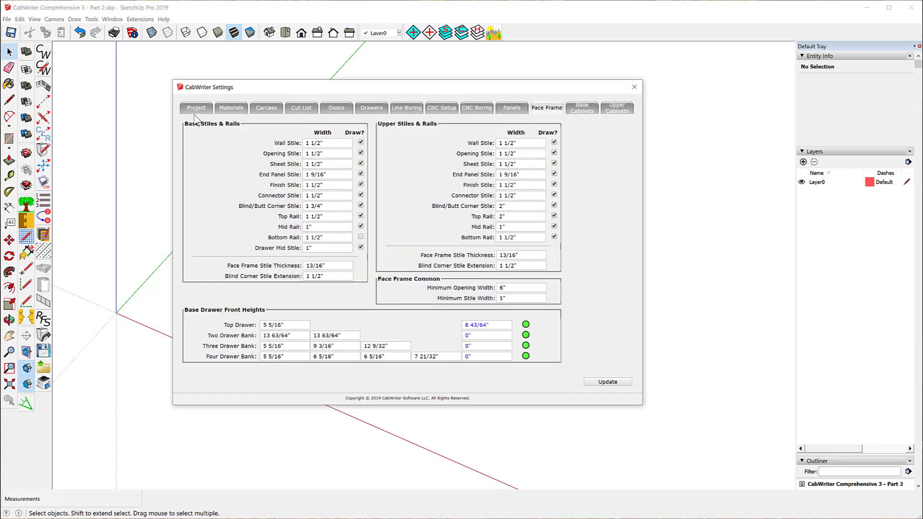
left_click(197, 109)
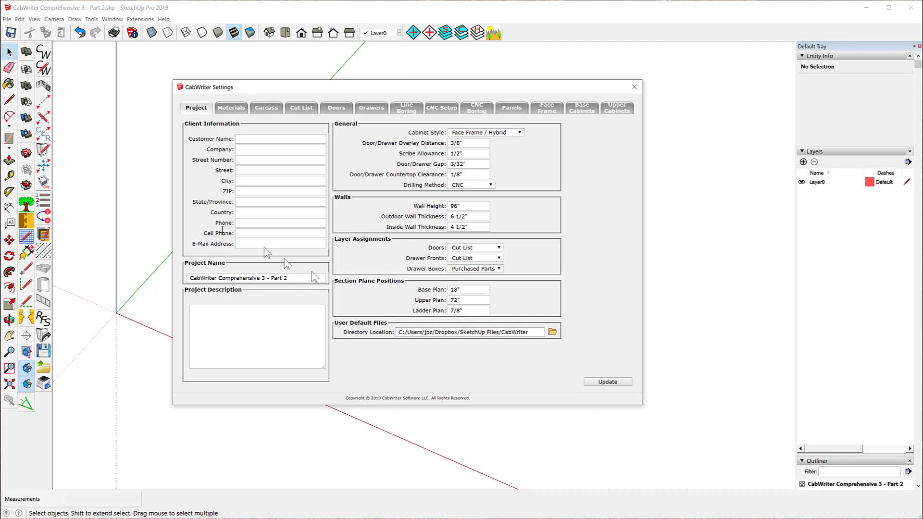
left_click(634, 87)
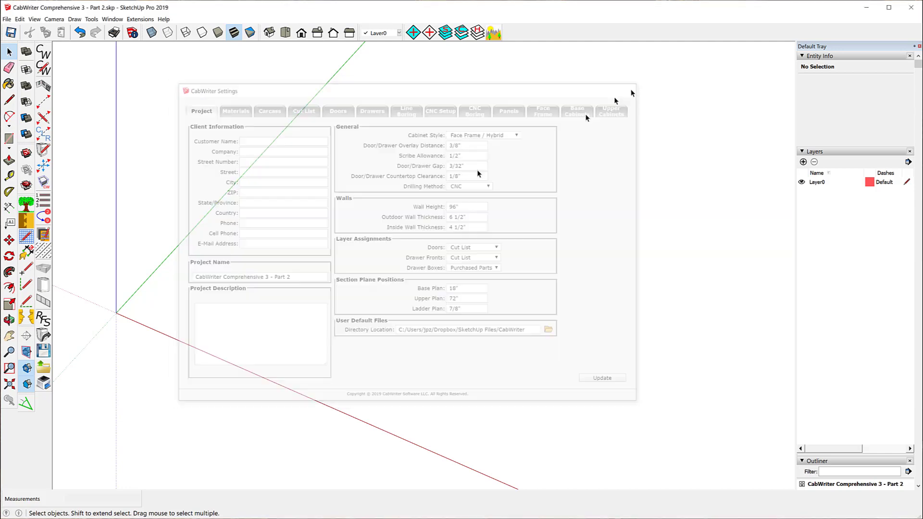
Load the user defaults file CW3C_Base_Basic into the CabWriter project.
left_click(44, 370)
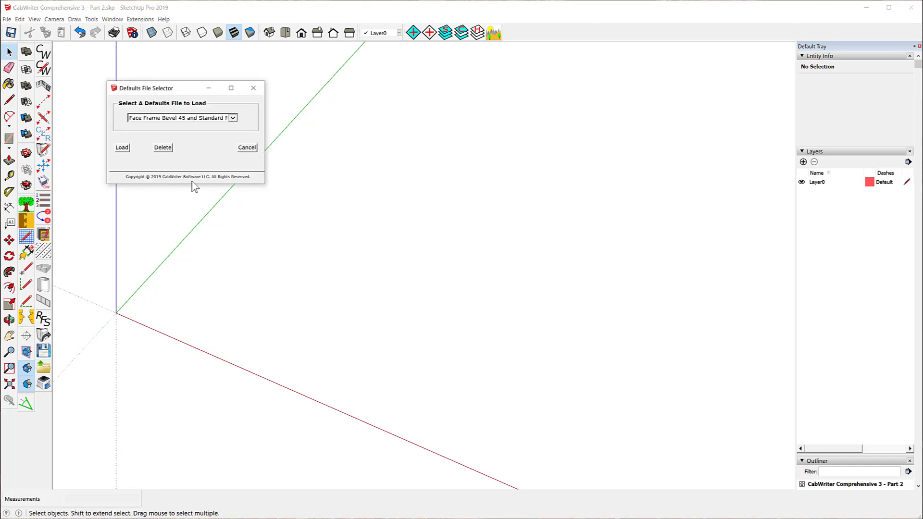
left_click(232, 118)
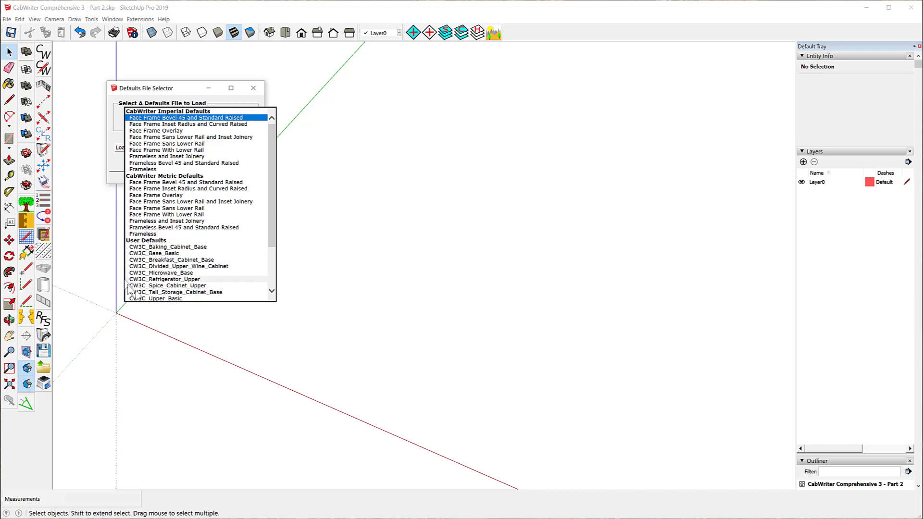
mouse_move(275, 244)
left_mouse_down()
mouse_move(272, 295)
mouse_move(275, 233)
left_mouse_up()
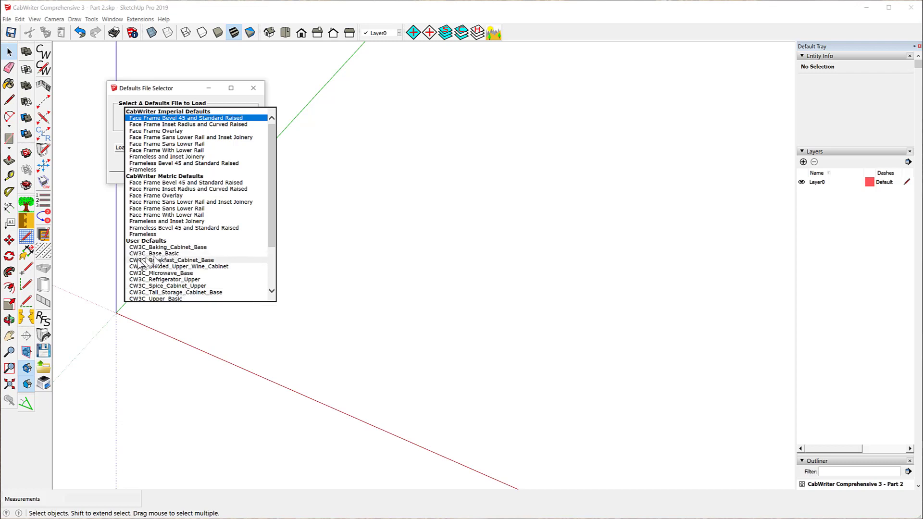
left_click(169, 253)
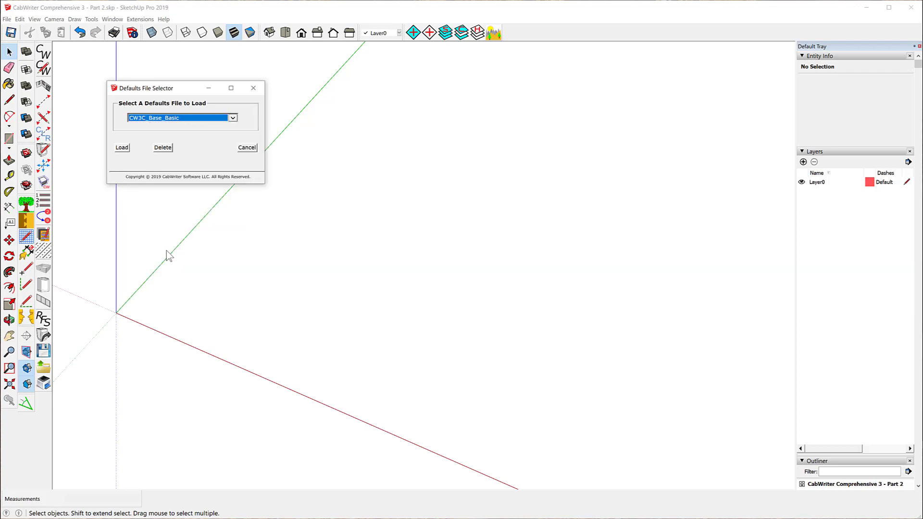
left_click(121, 150)
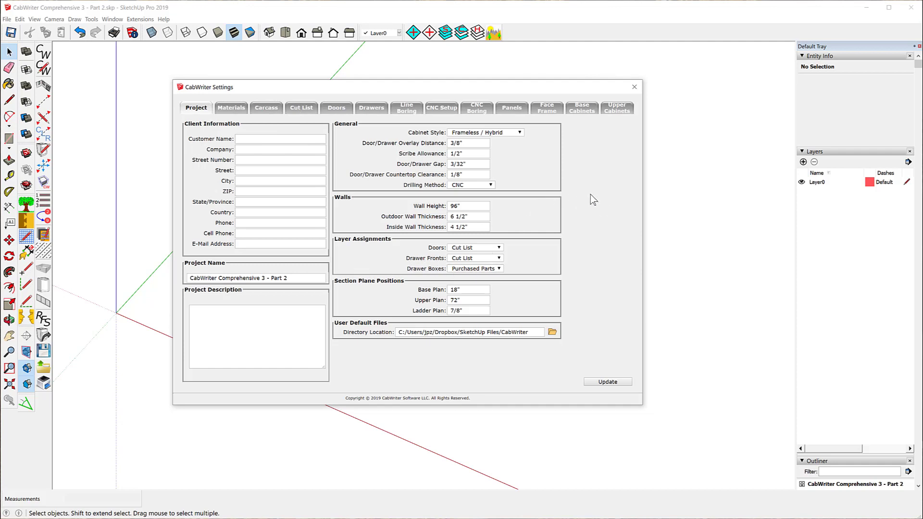
Check the loaded cabinet style and wall defaults in the CabWriter project settings.
left_click(633, 88)
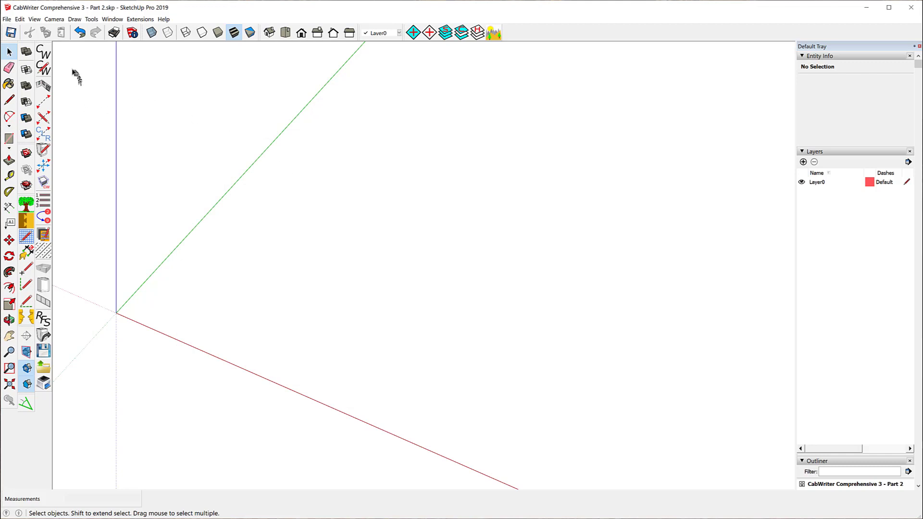
left_click(44, 70)
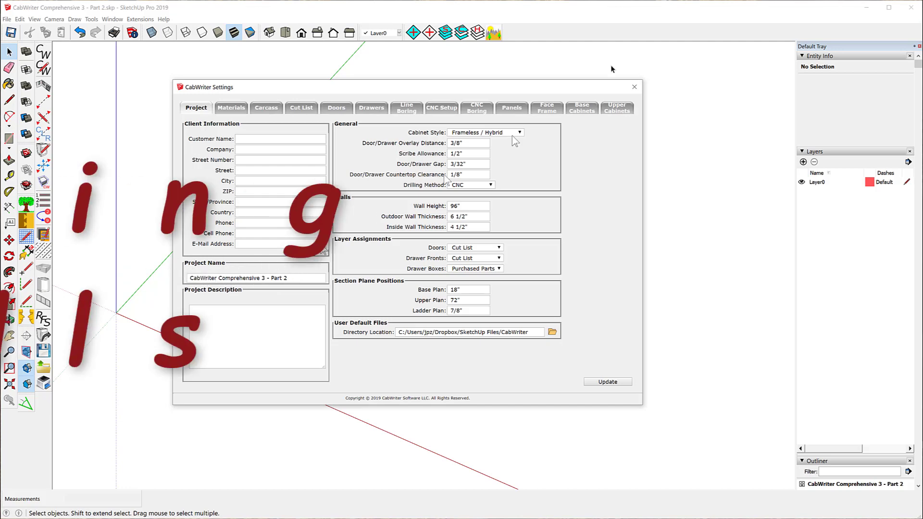
left_click(633, 87)
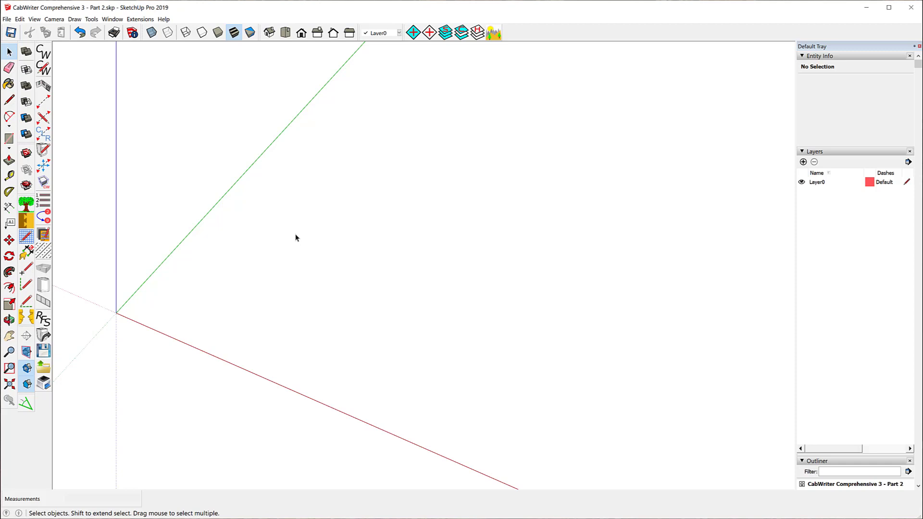
Start a CabWriter wall at the model origin and name it "West".
left_click(40, 84)
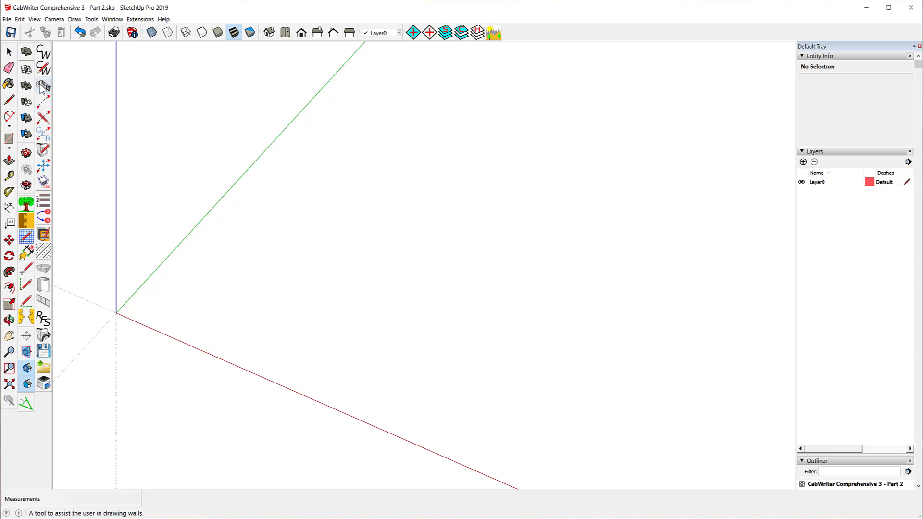
left_click(116, 312)
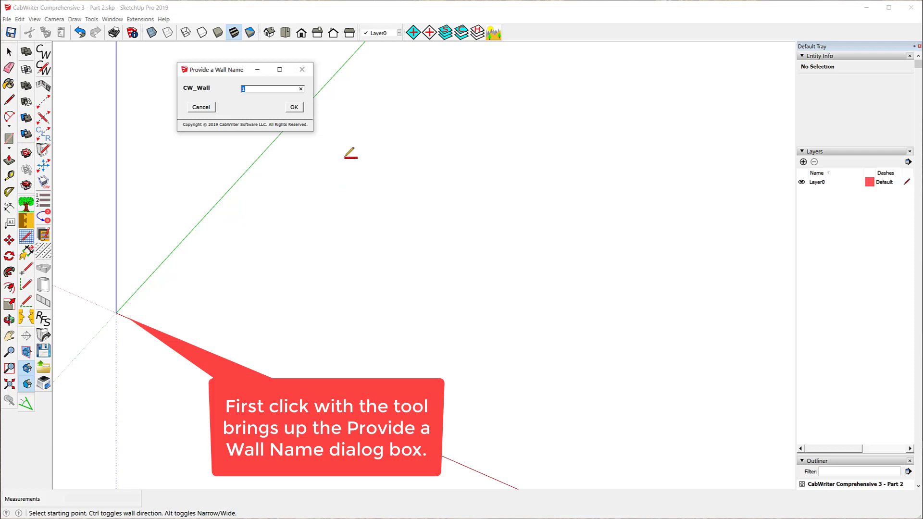
type("West")
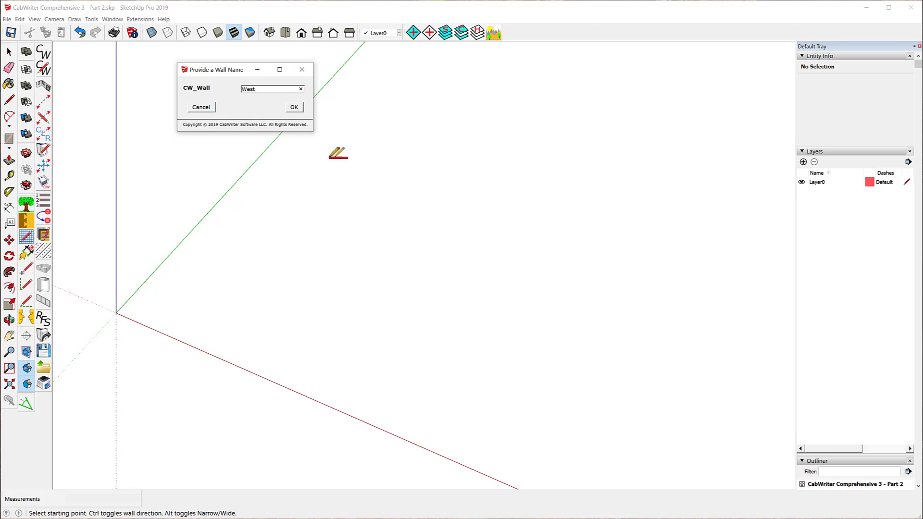
left_click(294, 107)
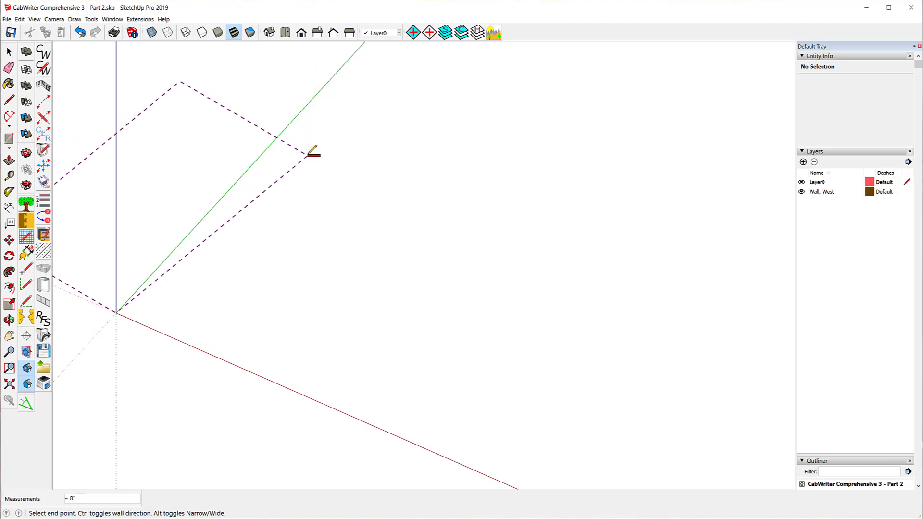
Run the West wall along the green axis with its thickness flipped toward the positive red axis, and make it 192 inches long.
scroll(268, 192, "down", 3)
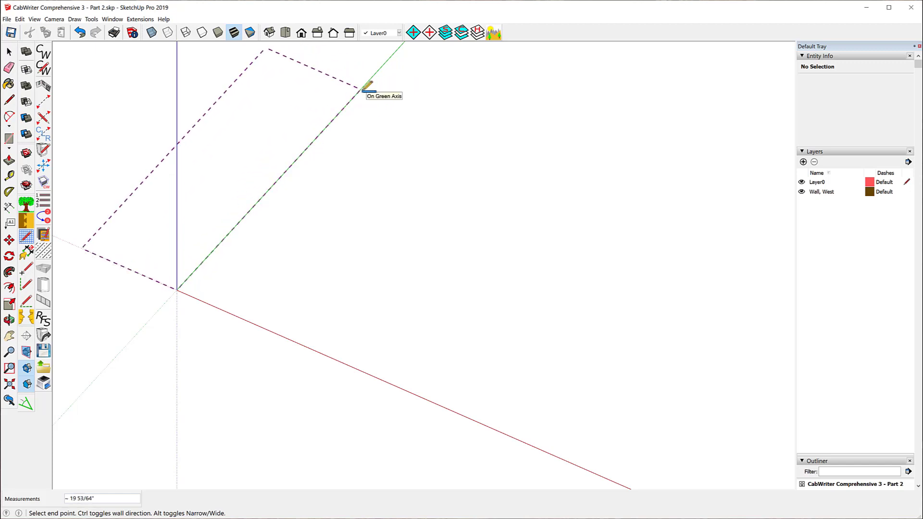
key("ctrl")
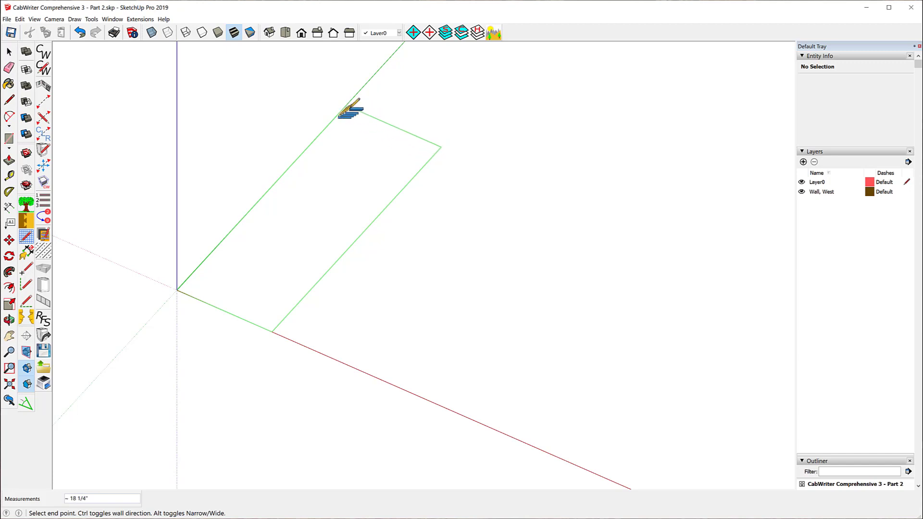
key("ctrl")
key("ctrl")
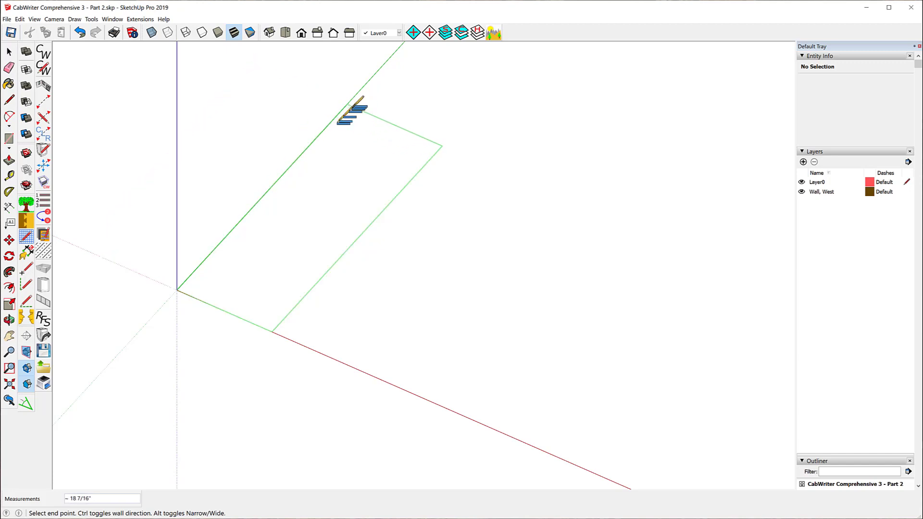
key("ctrl")
key("ctrl")
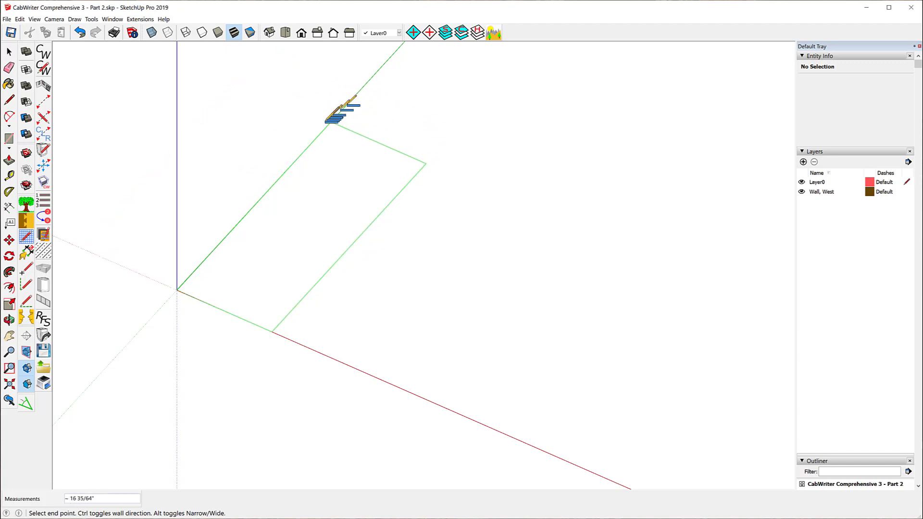
key("ctrl")
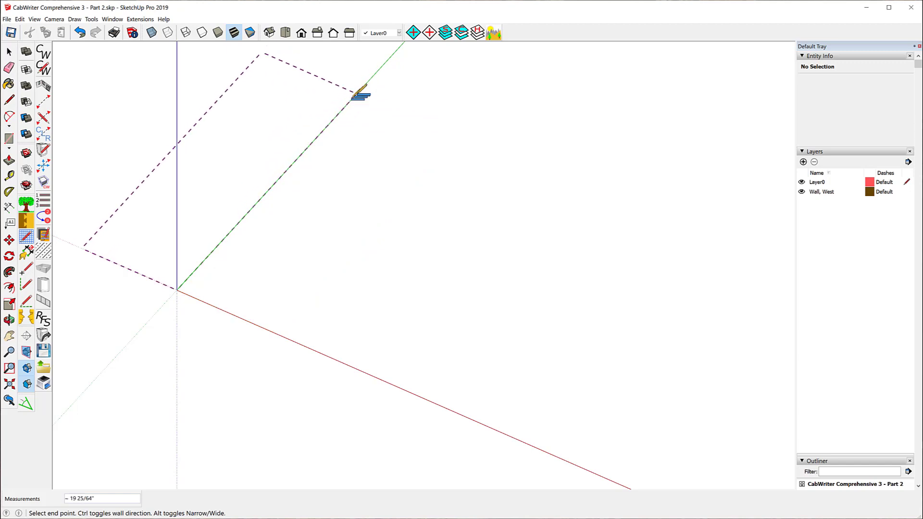
key("ctrl")
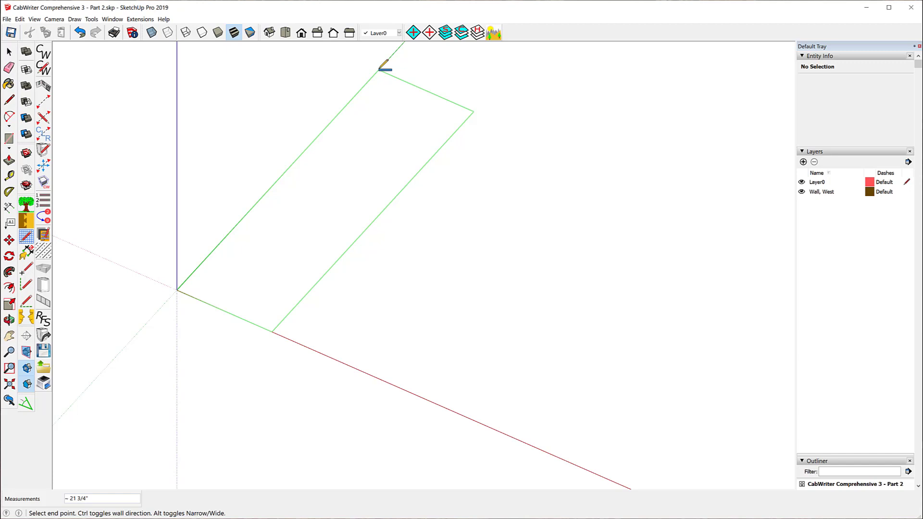
type("192")
key("Return")
key("Escape")
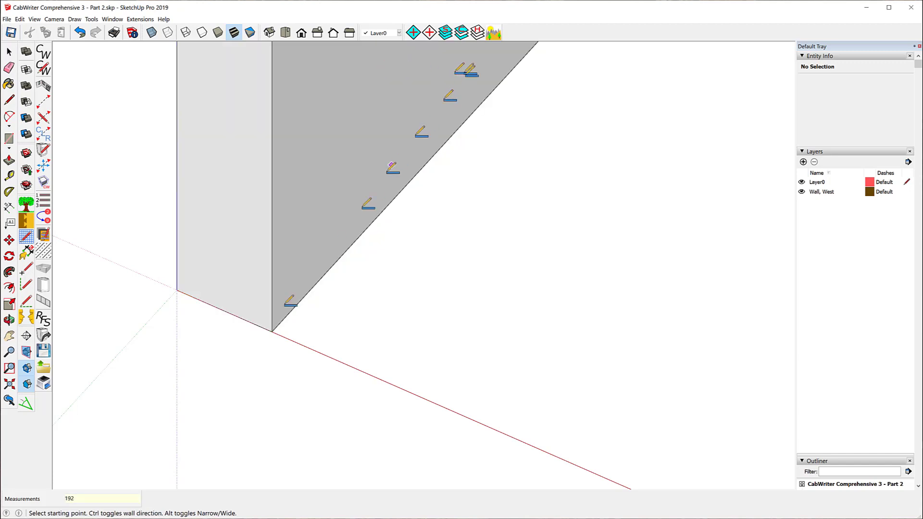
Select the finished West wall to examine its layer, instance and definition names.
scroll(264, 312, "down", 6)
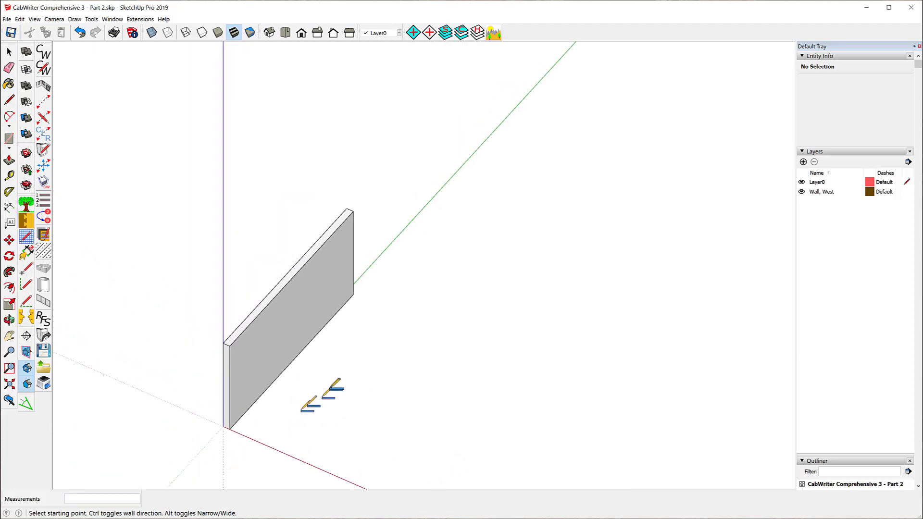
left_click(10, 52)
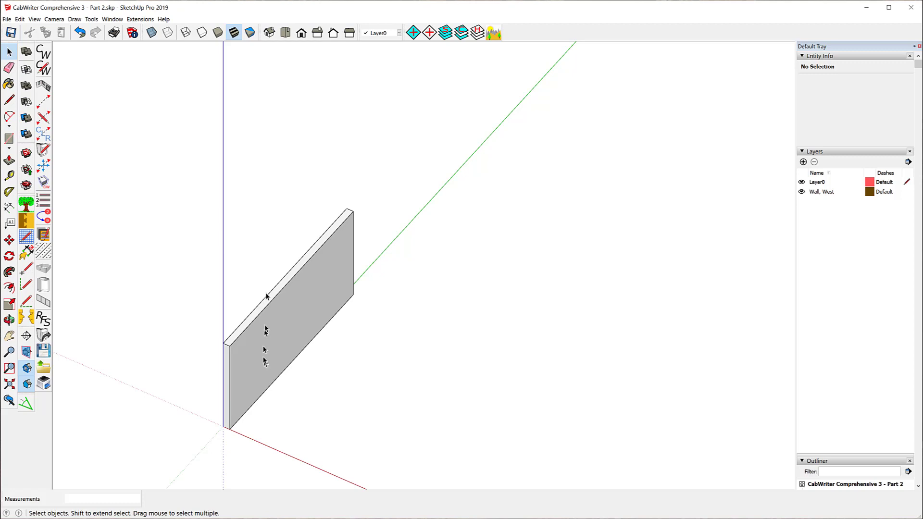
left_click(298, 274)
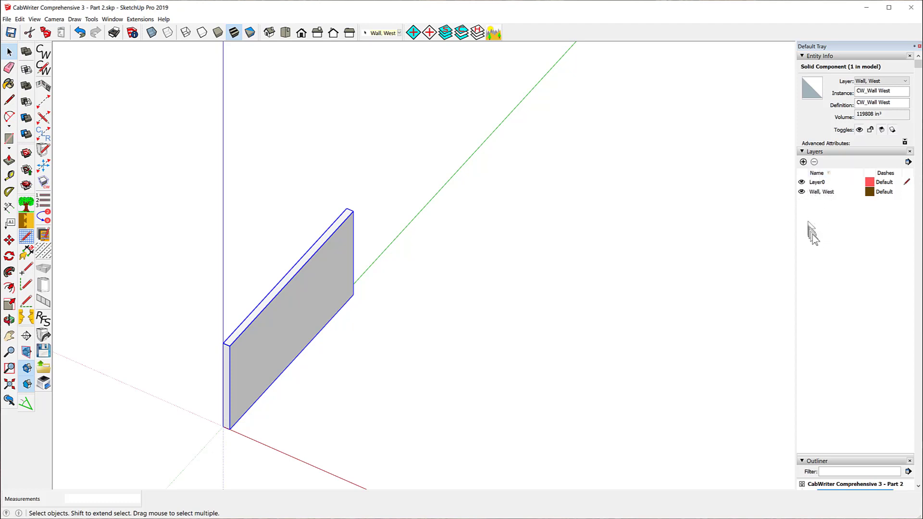
left_click(864, 94)
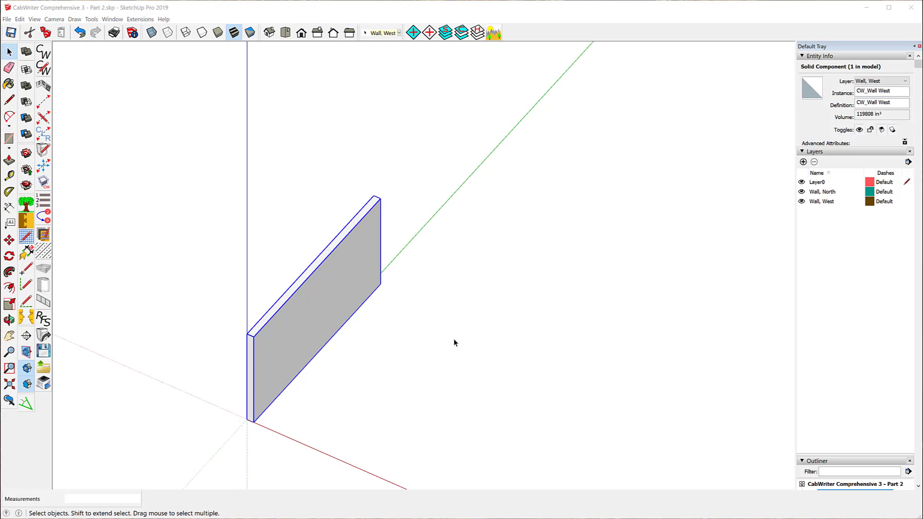
left_click(89, 106)
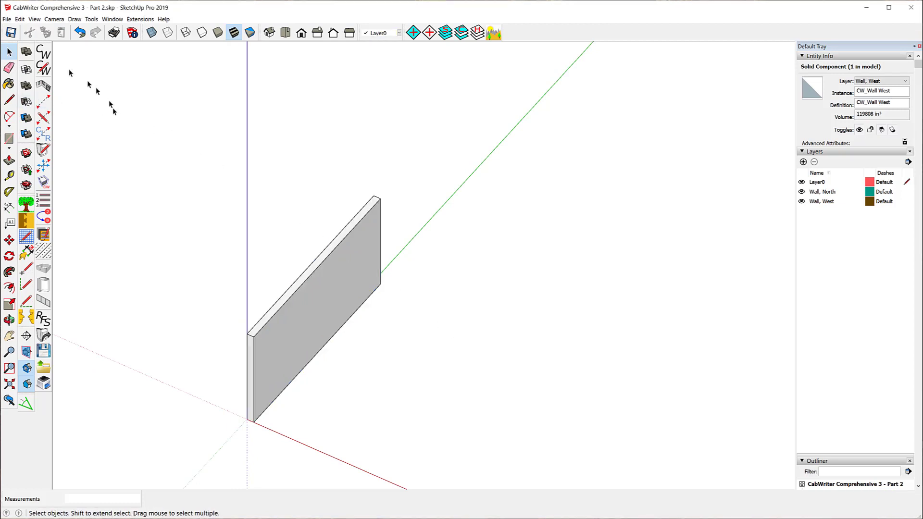
left_click(44, 88)
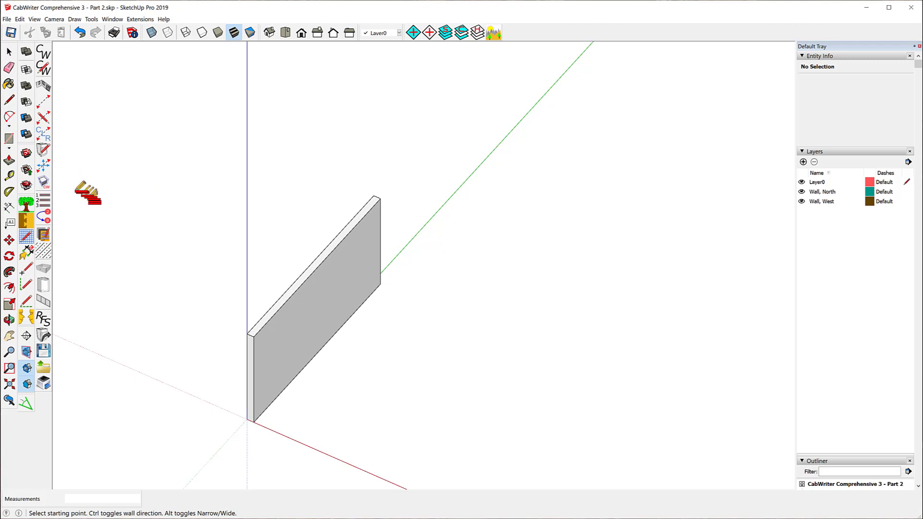
Measure the West wall's height from its top edge to its base and check the wall defaults in the CabWriter project settings.
left_click(9, 175)
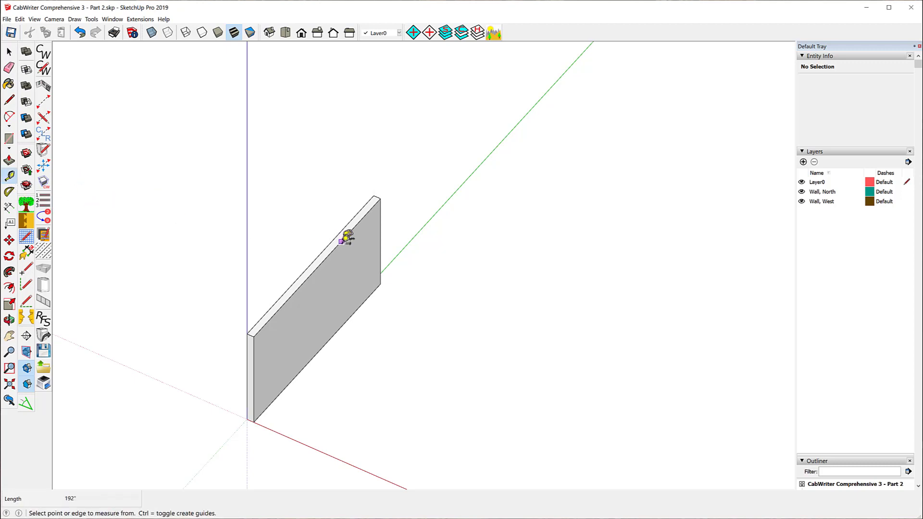
left_click(337, 235)
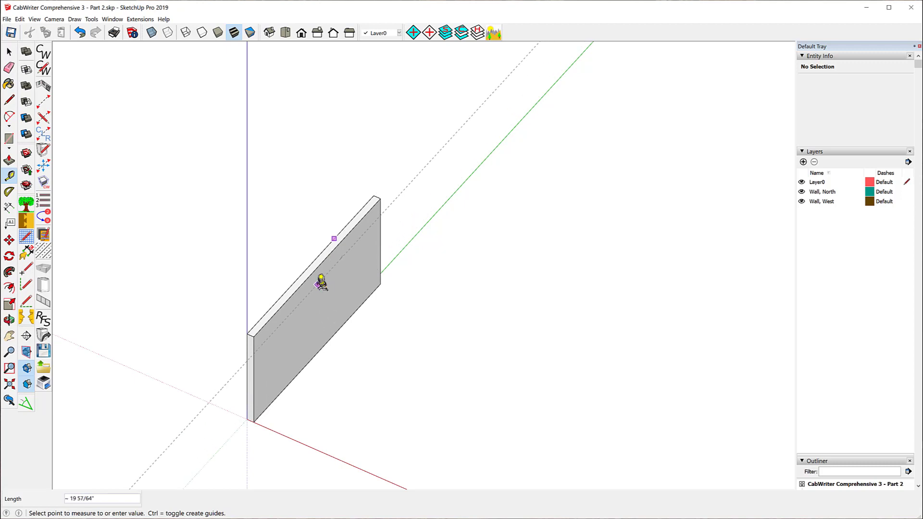
left_click(315, 266)
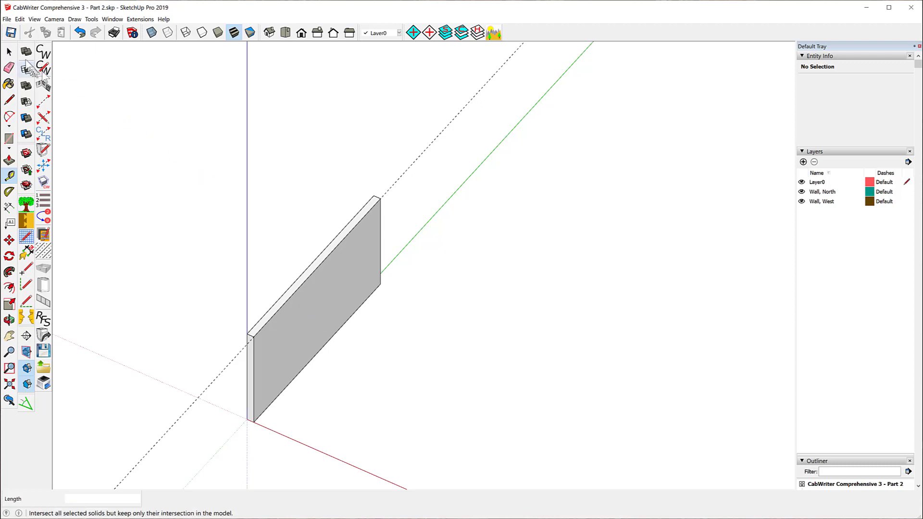
left_click(79, 33)
left_click(317, 267)
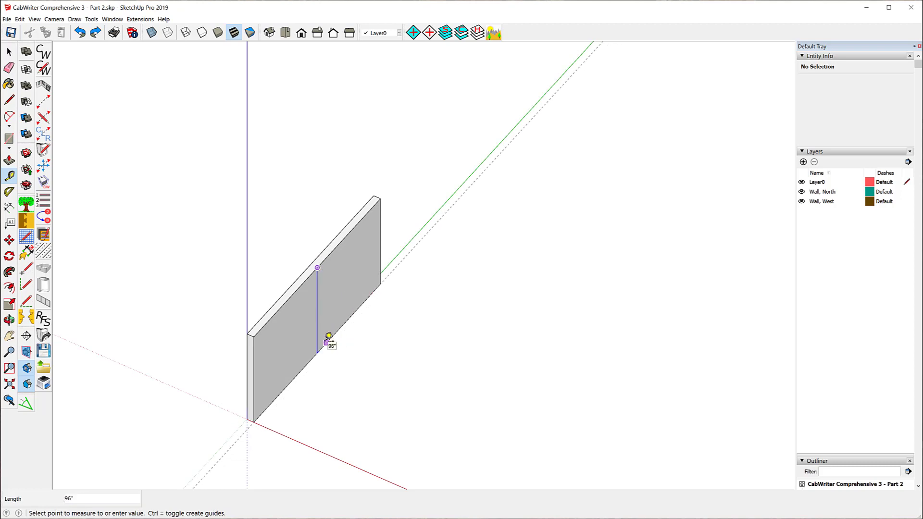
key("Escape")
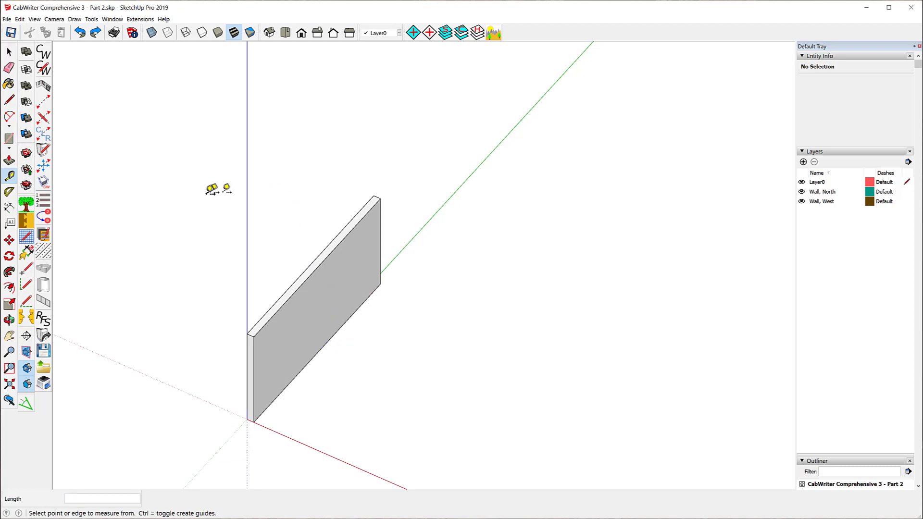
left_click(44, 70)
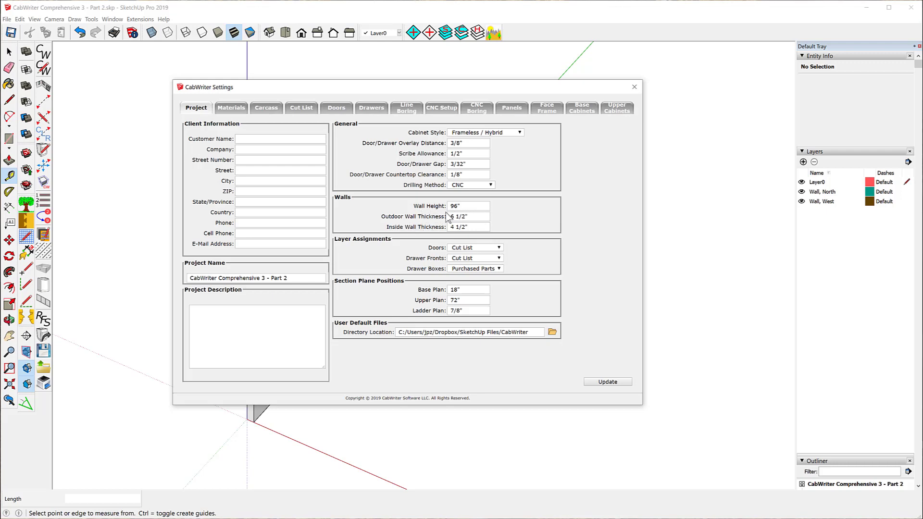
left_click(634, 88)
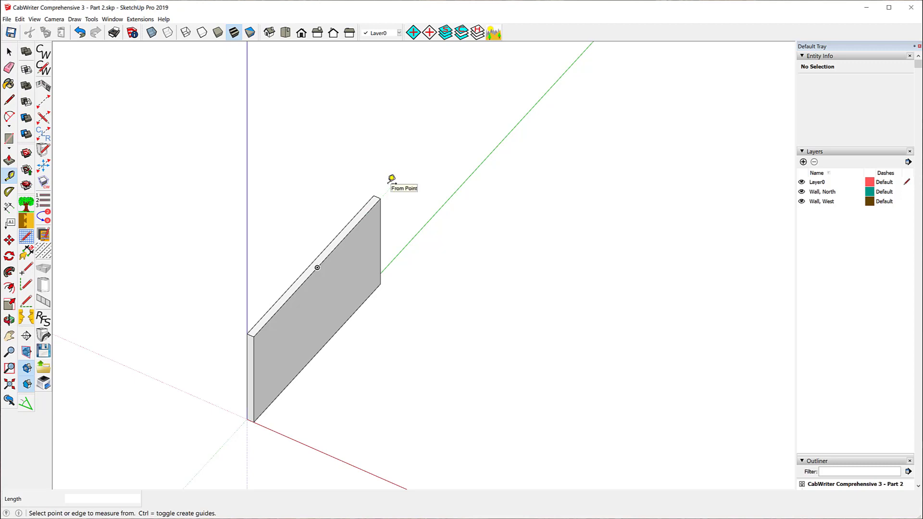
Draw a CabWriter wall named "North" from the West wall's far outer corner along the red axis, 240 inches long.
left_click(43, 86)
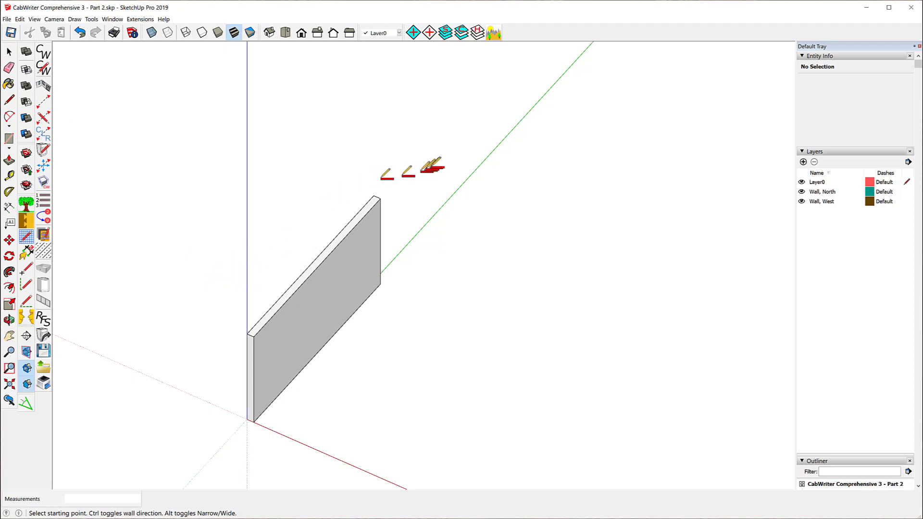
key("alt")
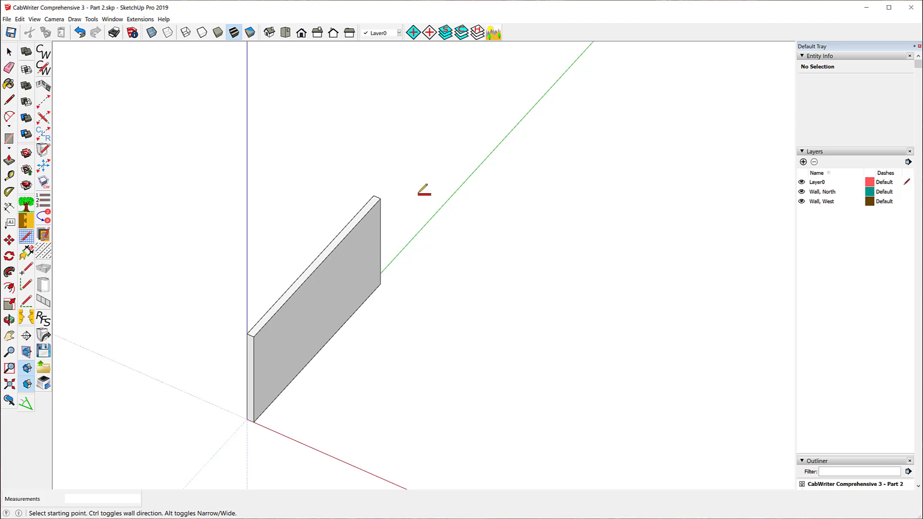
key("alt")
left_click(151, 34)
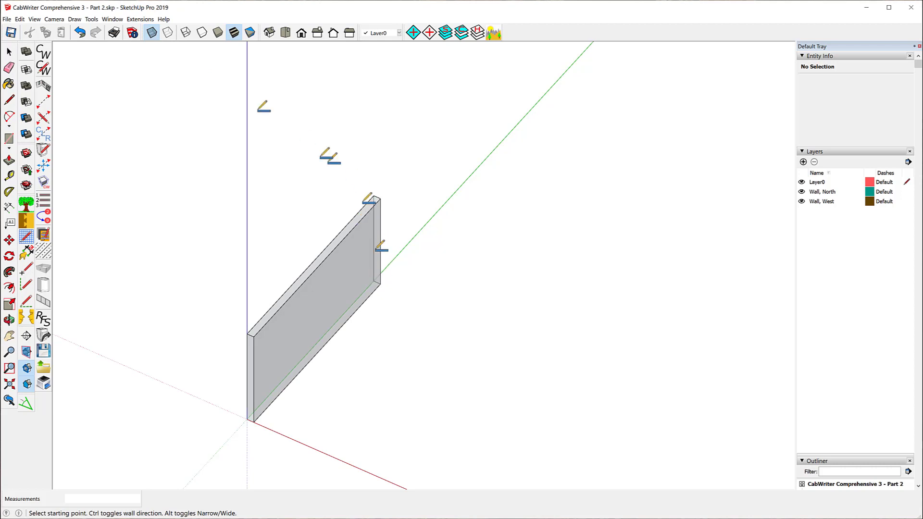
left_click(153, 34)
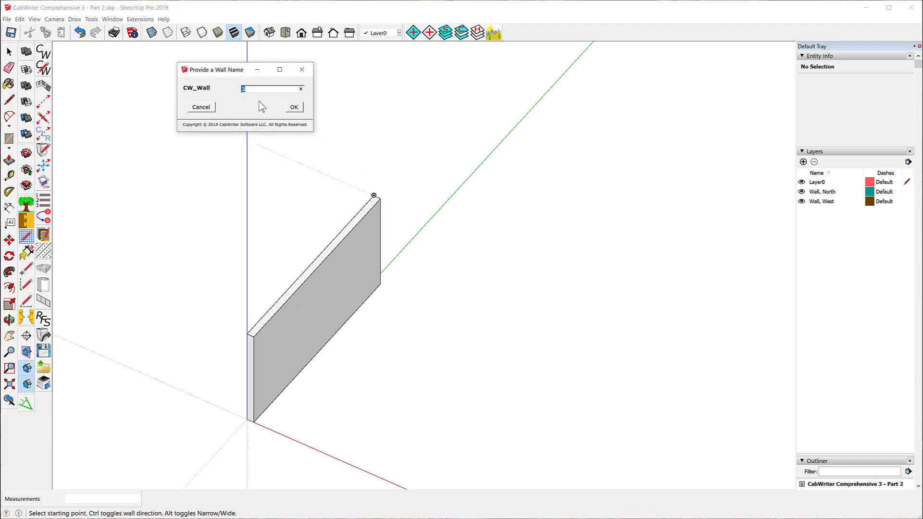
type("North")
left_click(291, 106)
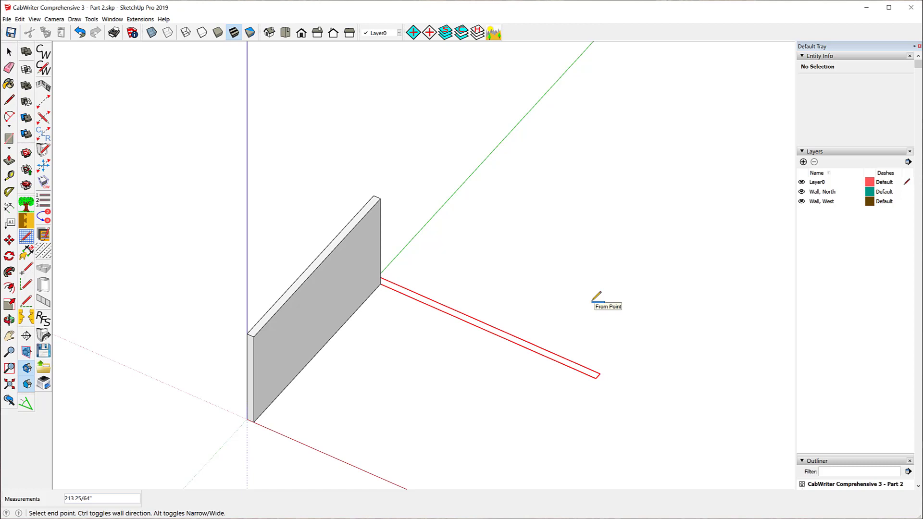
type("240")
key("Return")
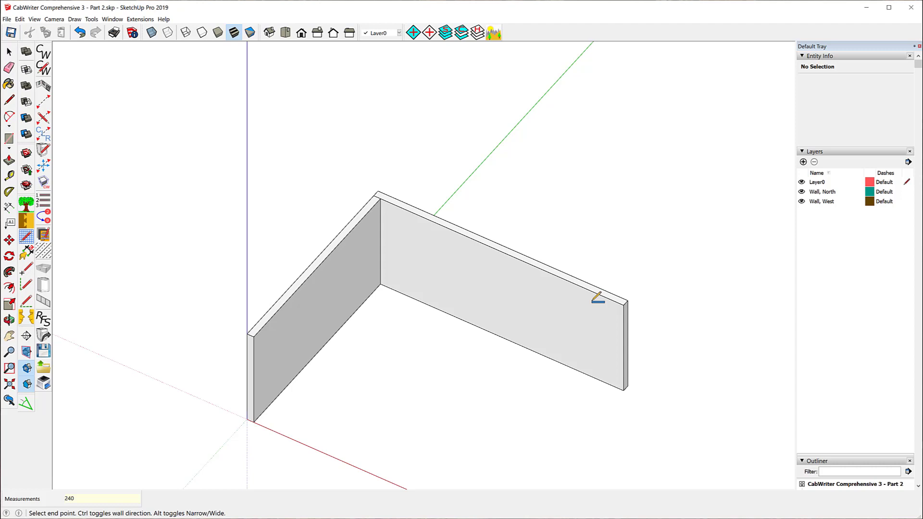
key("Escape")
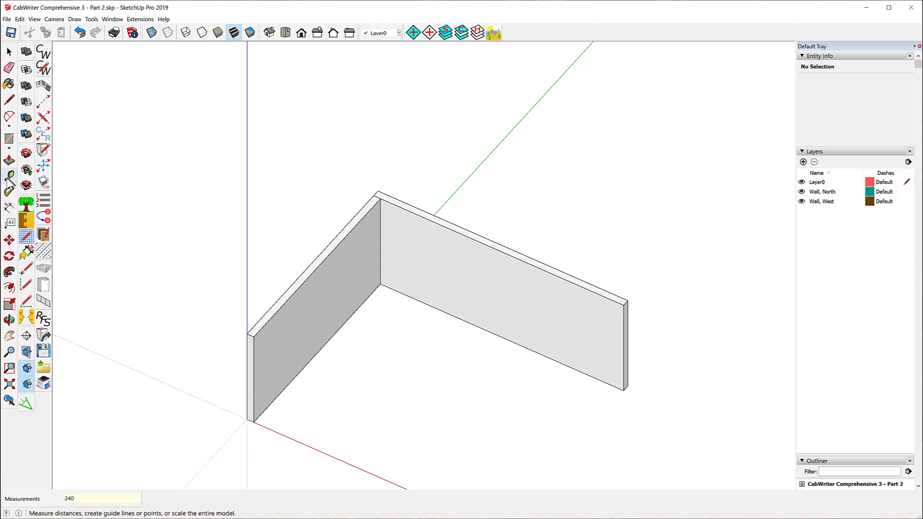
Place a guide line 223 inches from the West wall's inner top edge and check its distance with the Tape Measure.
left_click(10, 176)
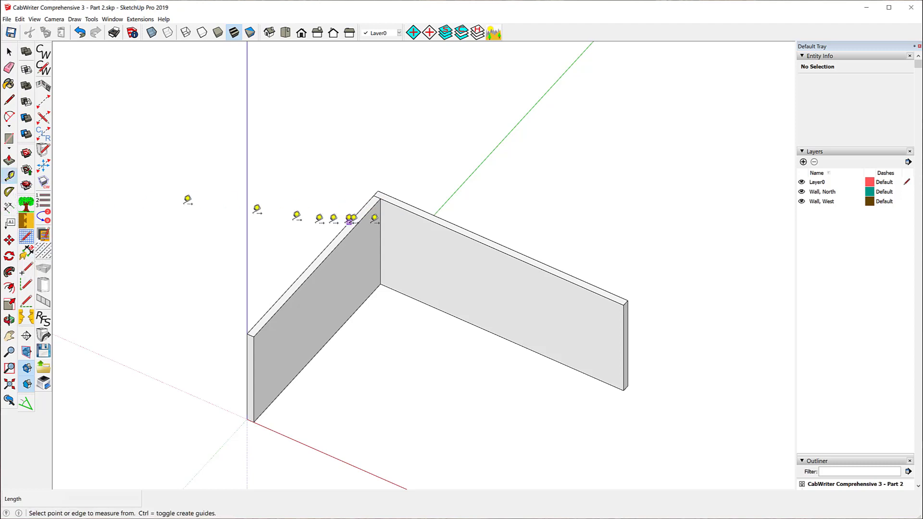
left_click(370, 208)
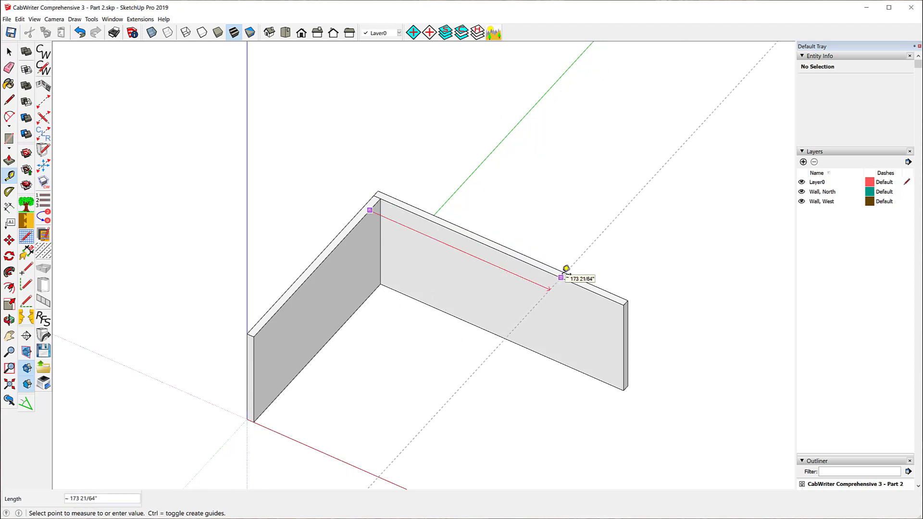
type("223")
key("Return")
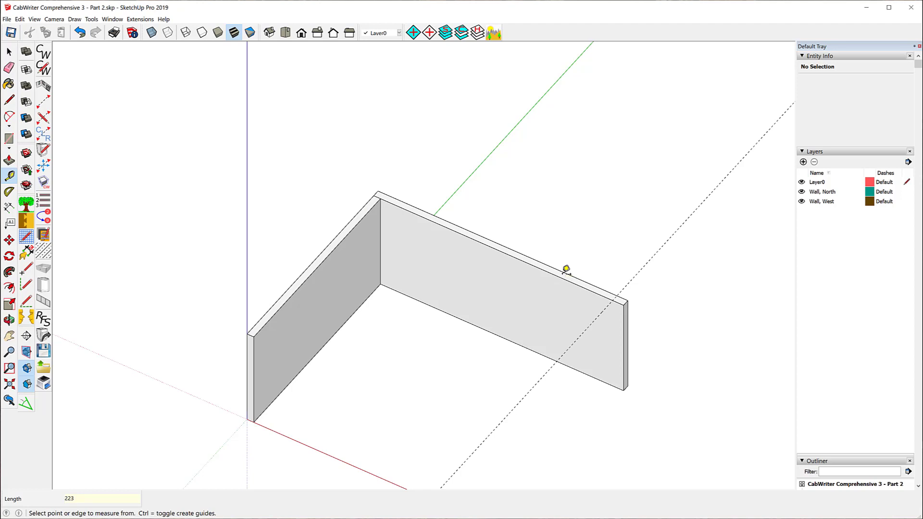
left_click(355, 222)
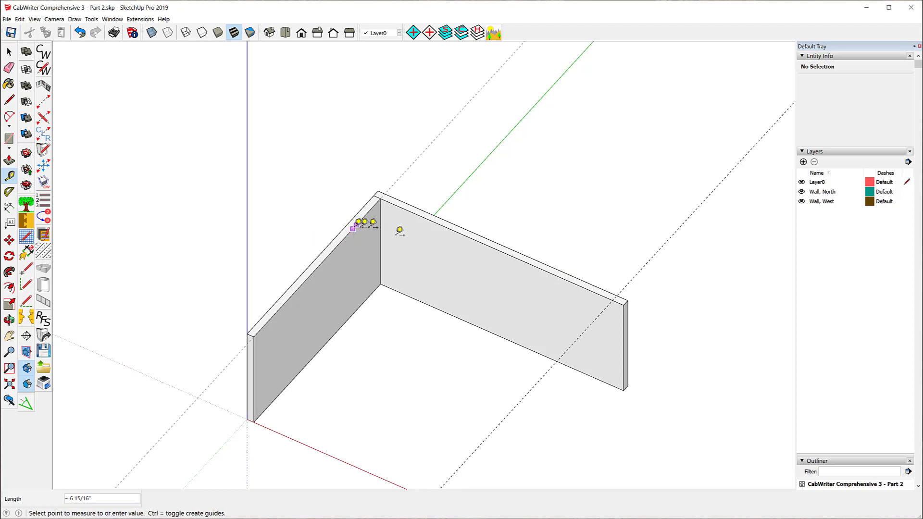
left_click(614, 292)
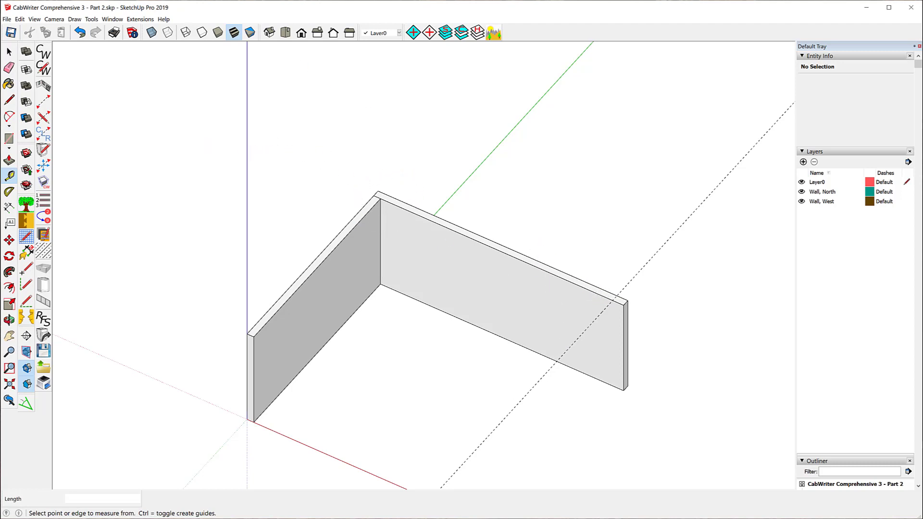
Draw a CabWriter wall named "East" from the guide's crossing with the North wall along the green axis, 83.75 inches long.
left_click(43, 88)
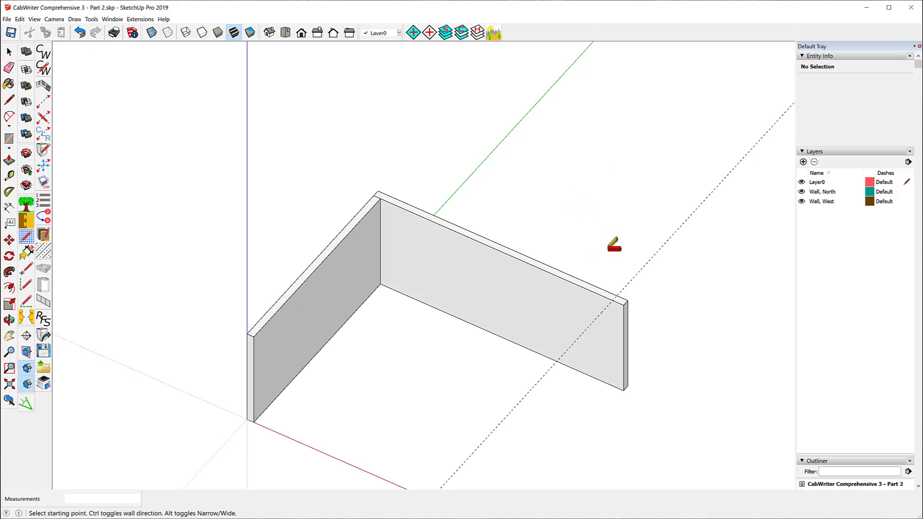
left_click(615, 300)
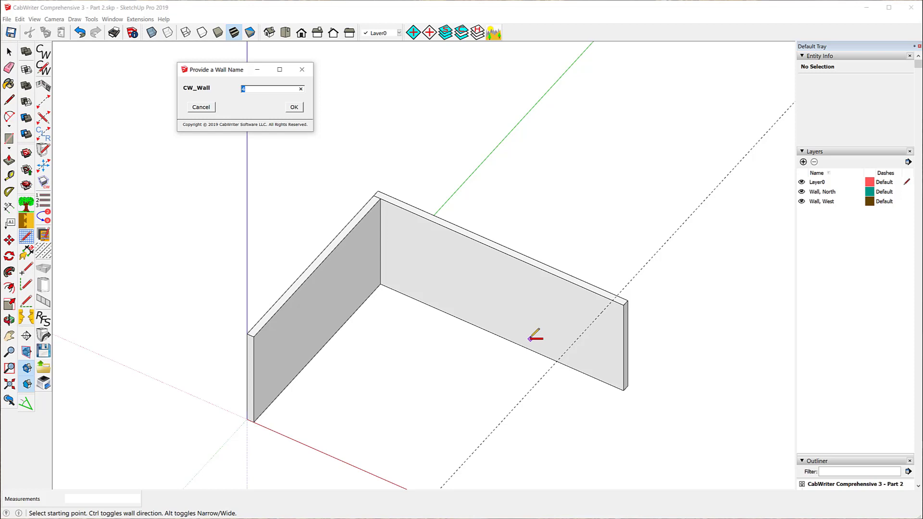
type("East")
left_click(292, 107)
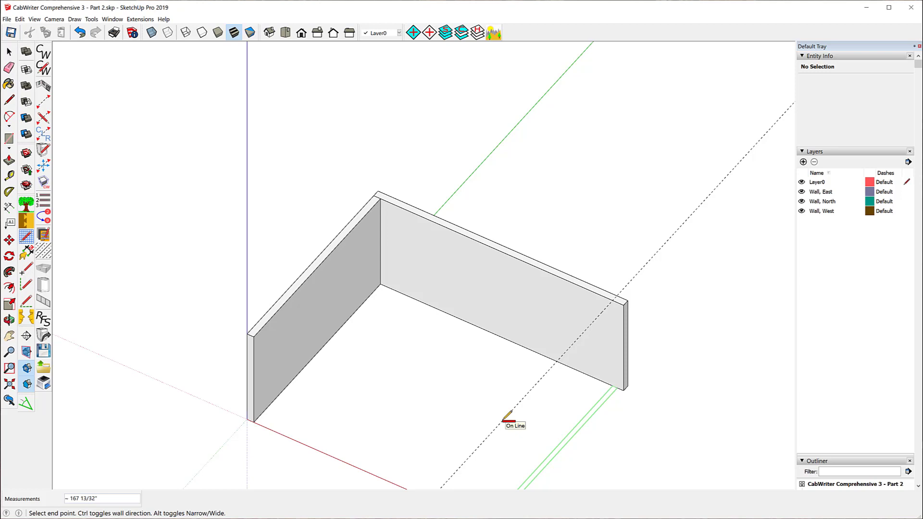
type("83.75")
key("Return")
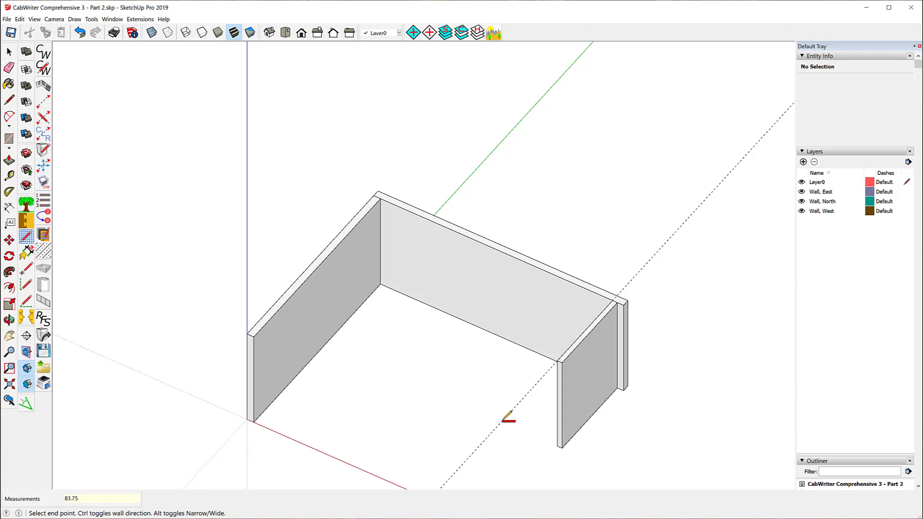
key("space")
Delete the guide line running along the East wall.
middle_click_drag(502, 419, 480, 331)
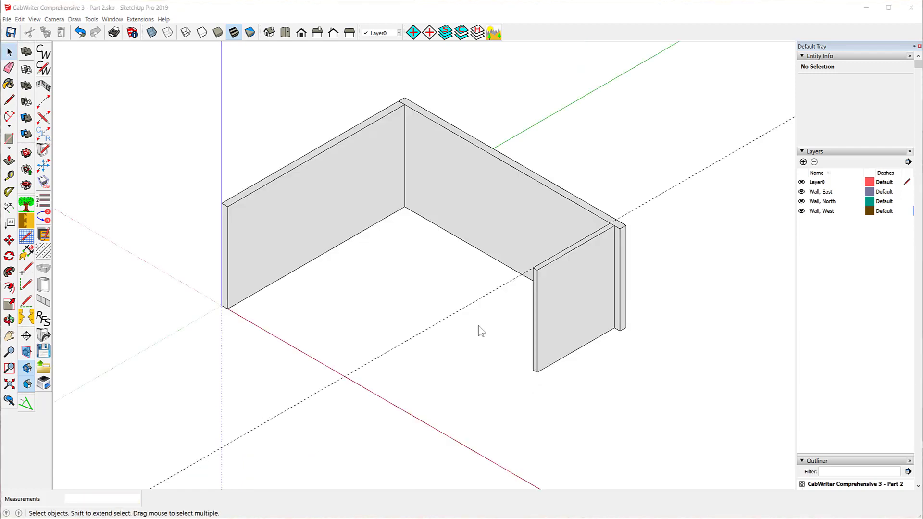
left_click(489, 295)
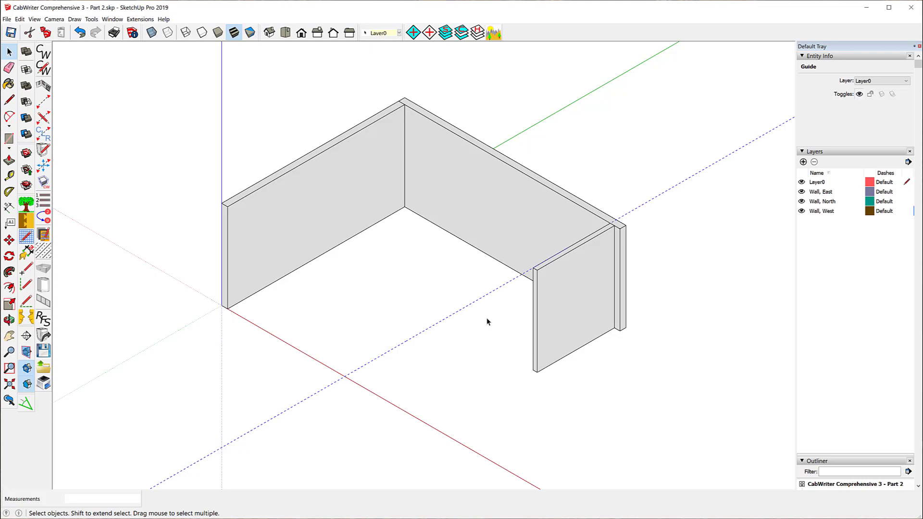
key("Delete")
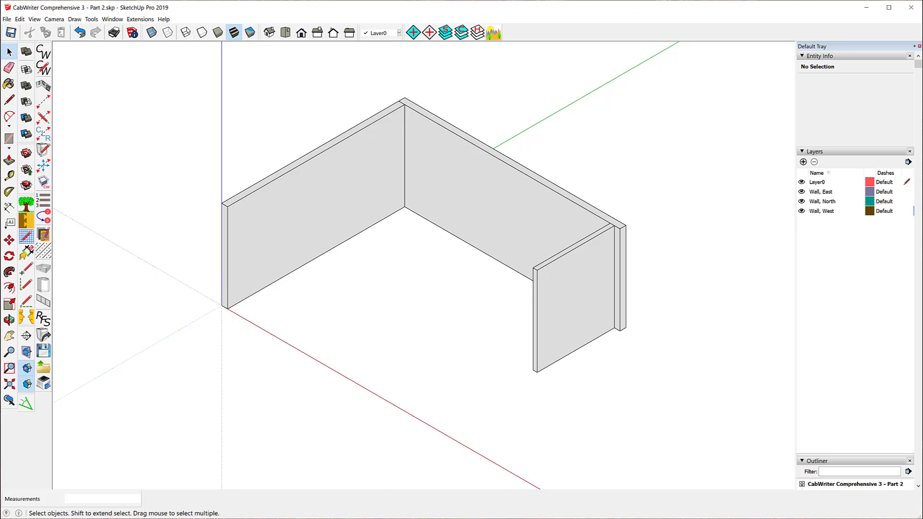
Draw a CabWriter wall named "South" from the model origin along the red axis, 102 3/8 inches long.
left_click(44, 88)
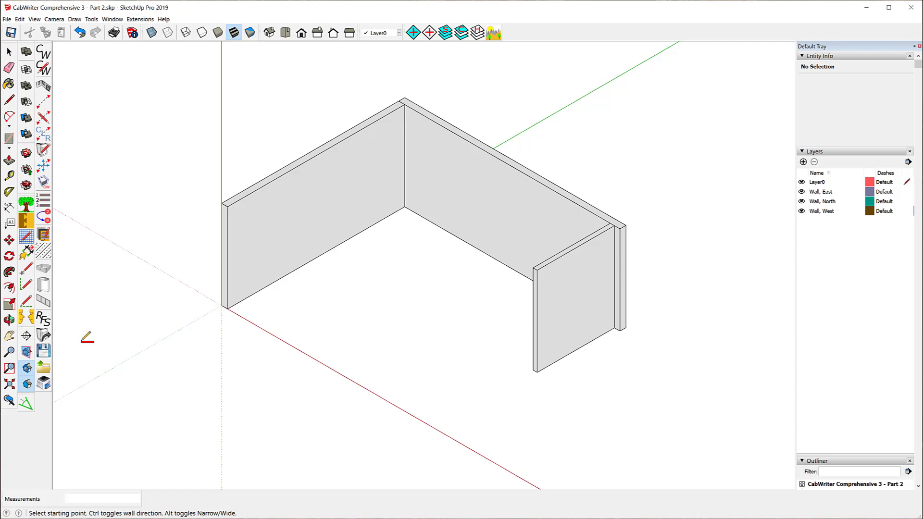
left_click(222, 303)
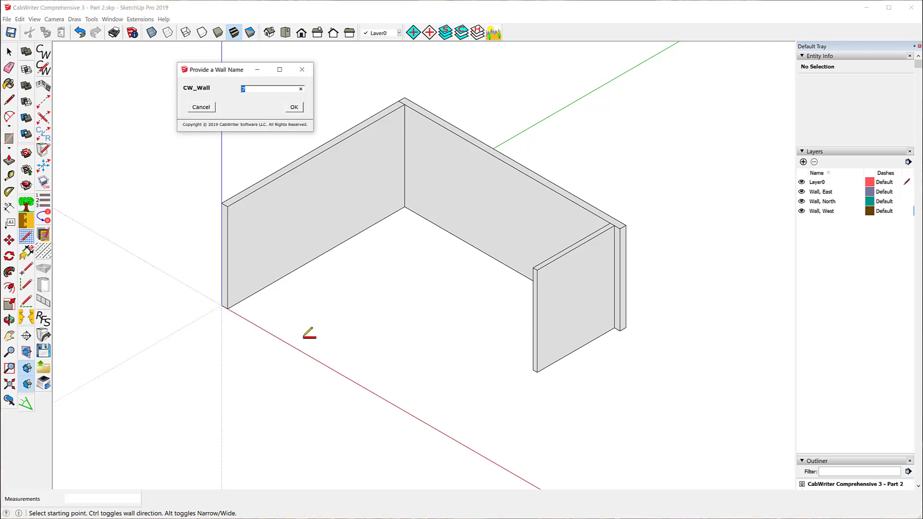
type("South")
left_click(294, 107)
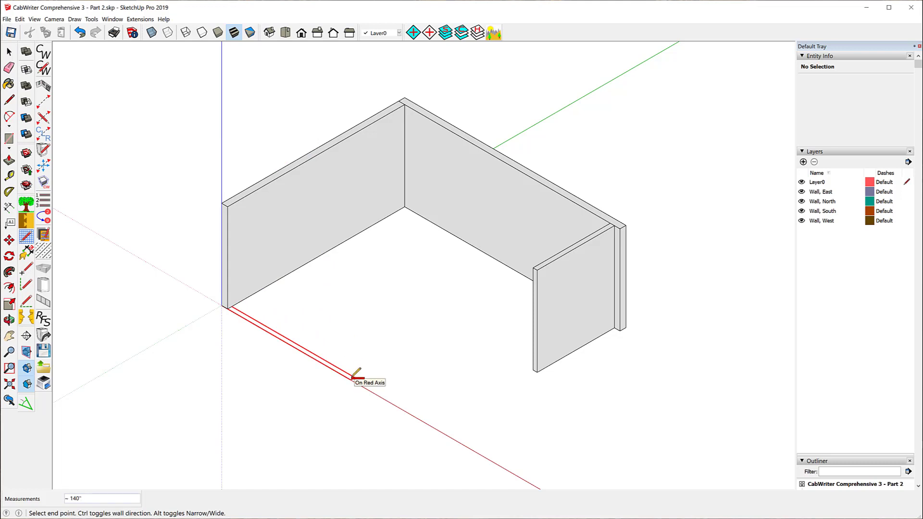
type("102 3/8")
key("Return")
key("Escape")
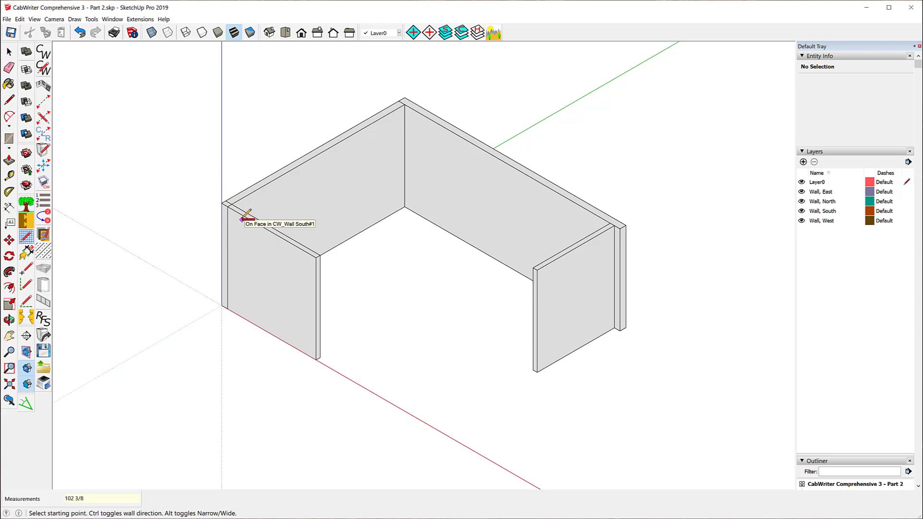
key("space")
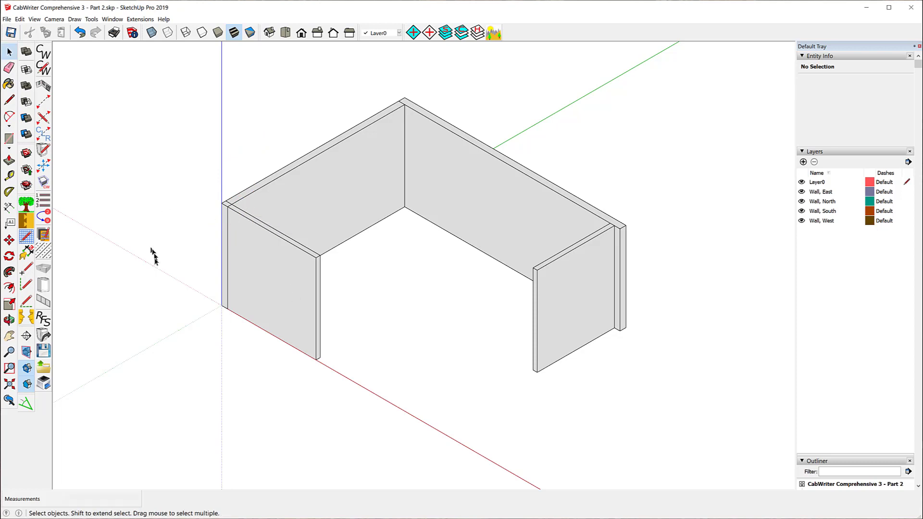
Place a guide point 36 inches from the South wall's free end along its outer bottom edge.
left_click(10, 176)
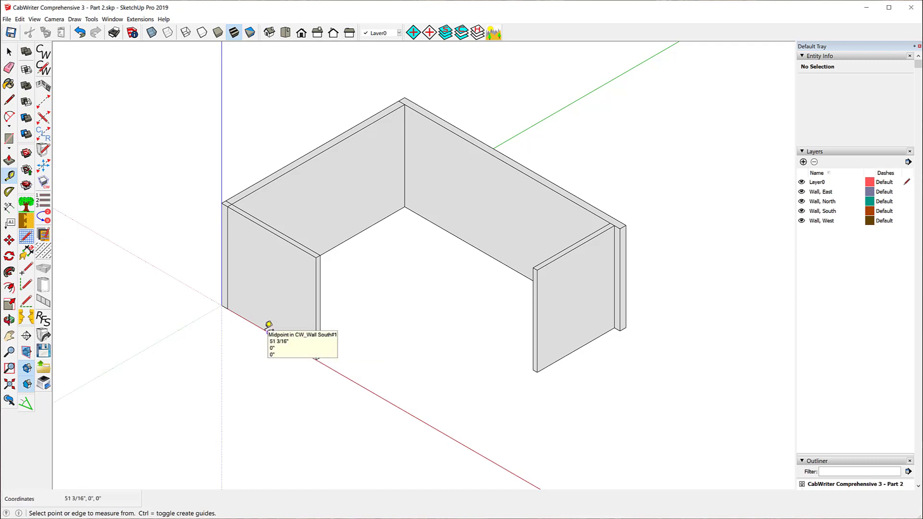
left_click(316, 359)
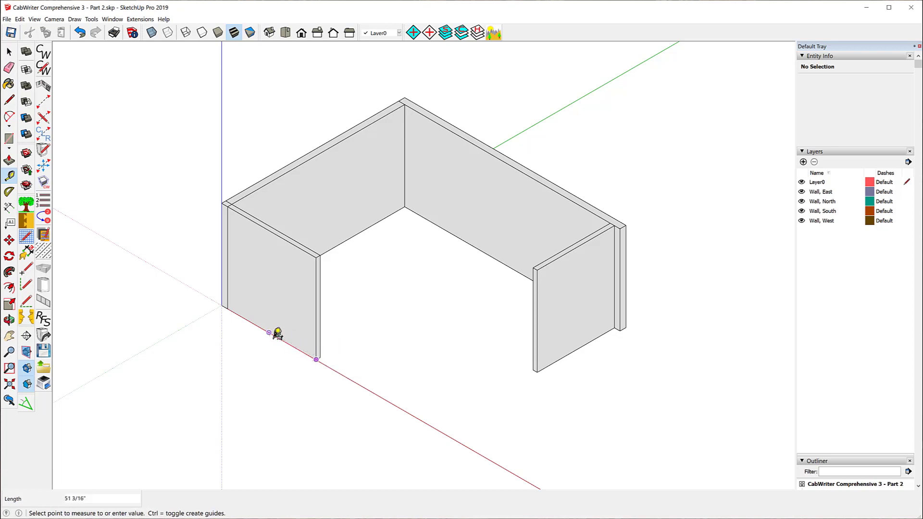
type("3")
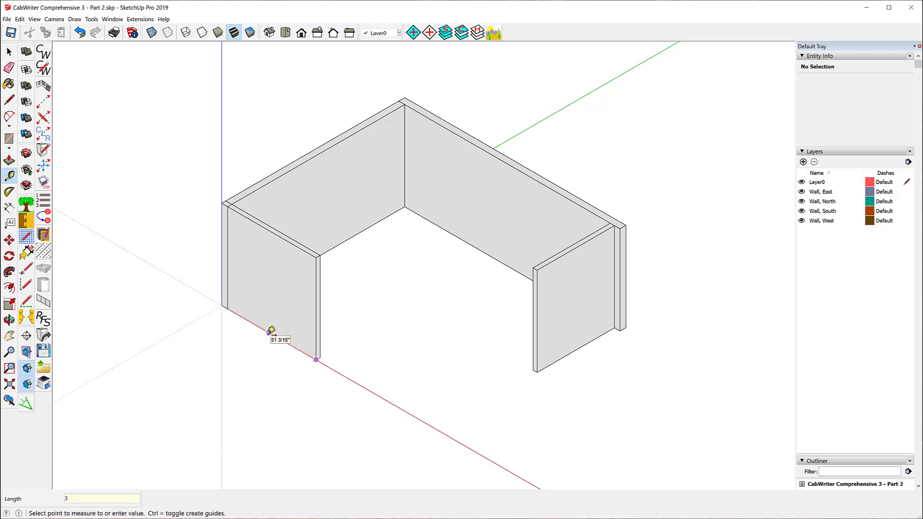
type("6")
key("Return")
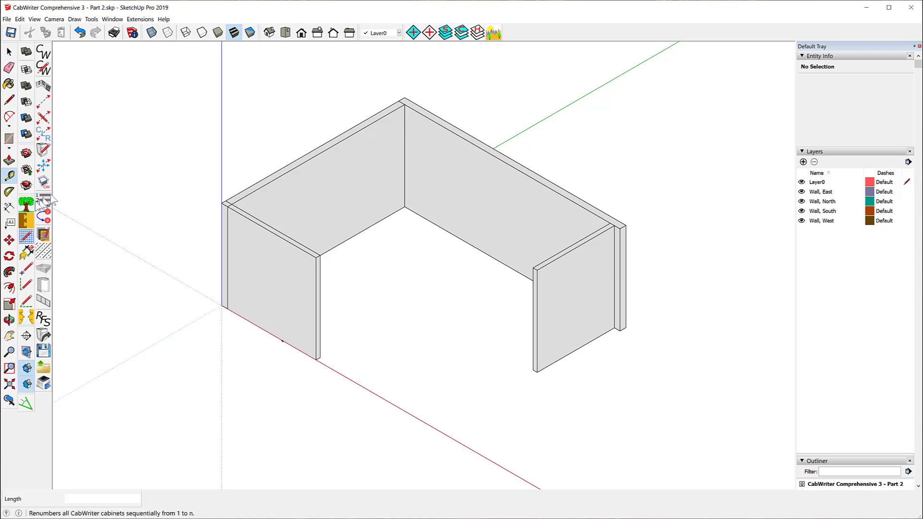
Create a 45-degree protractor guide through the guide point, measured from the South wall's bottom edge.
left_click(8, 191)
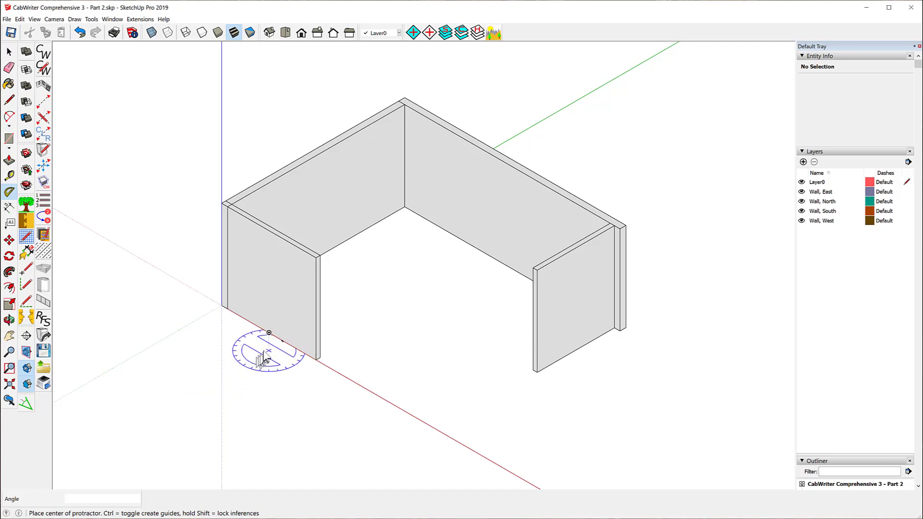
left_click(284, 340)
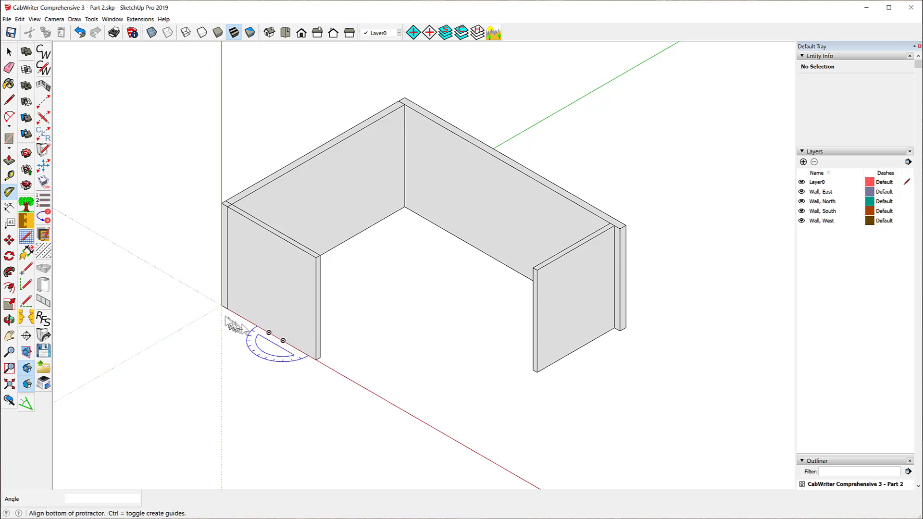
left_click(222, 308)
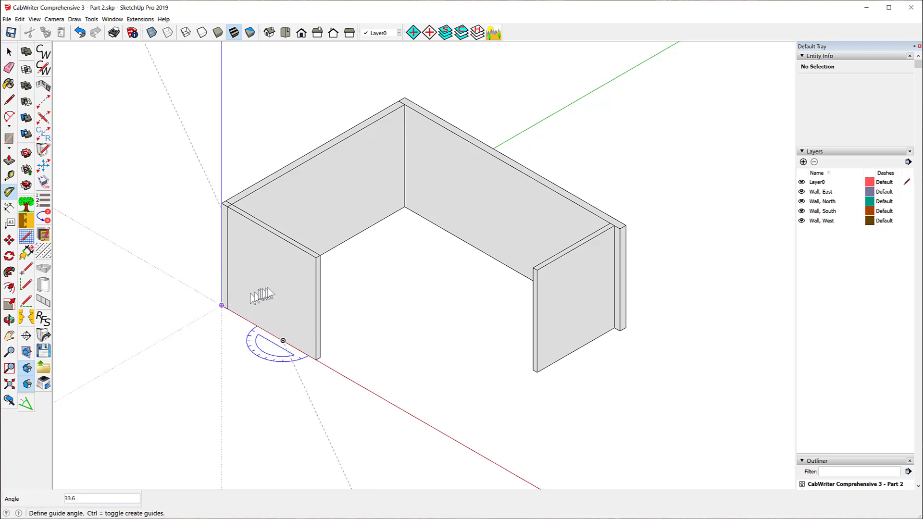
type("45")
key("Return")
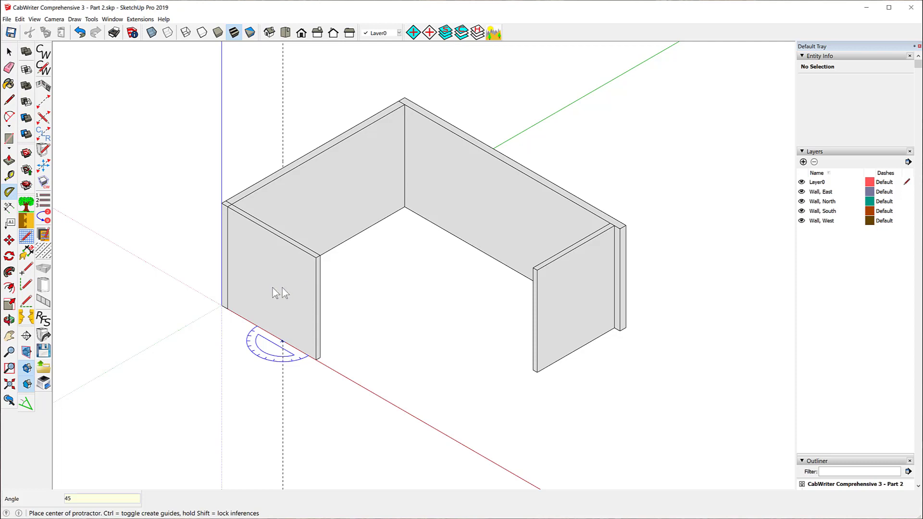
Start a CabWriter wall at the angled guide on the South wall and name it "Southwest".
left_click(43, 86)
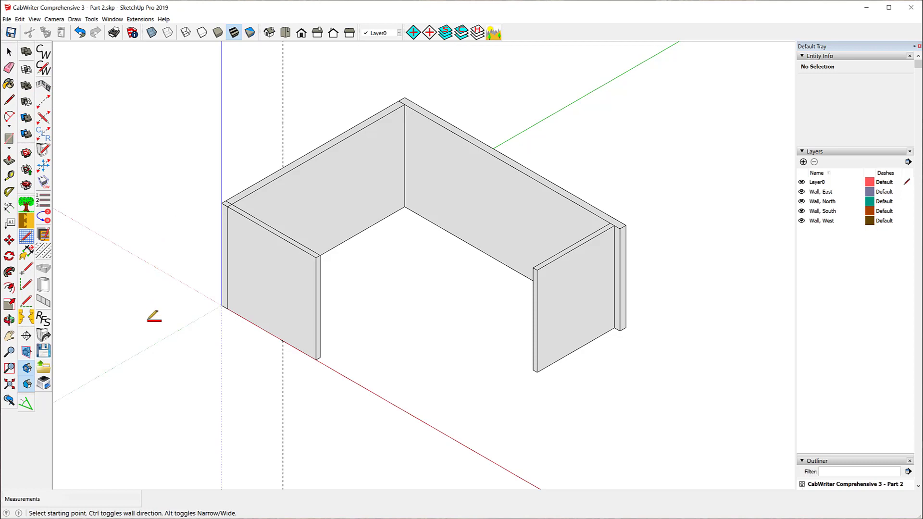
left_click(282, 337)
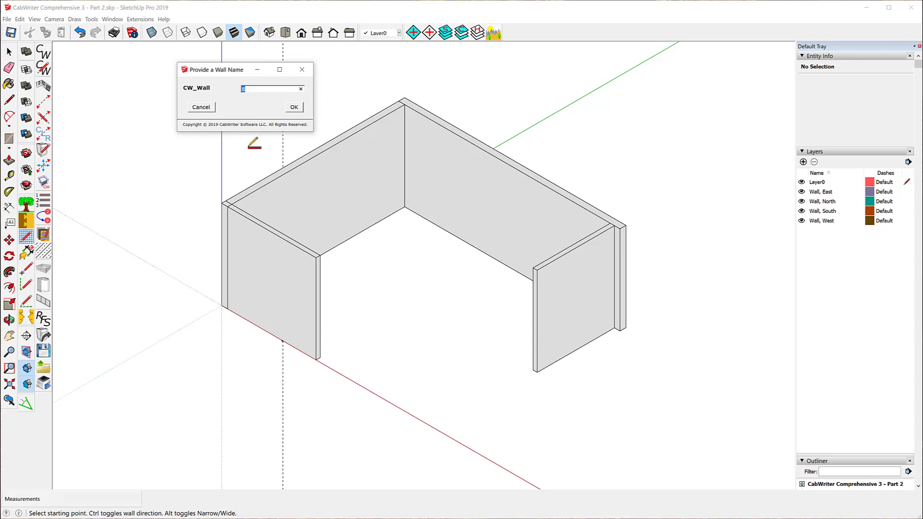
type("5outhwe")
type("st")
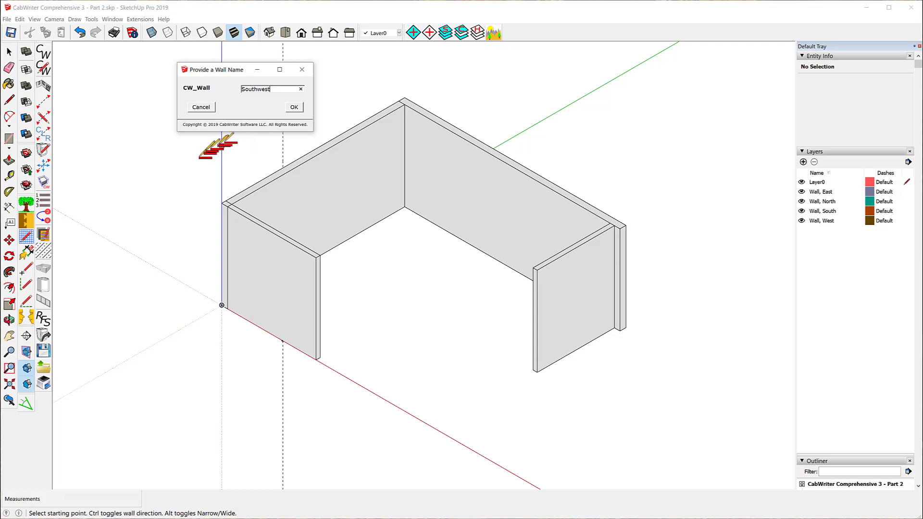
left_click(294, 107)
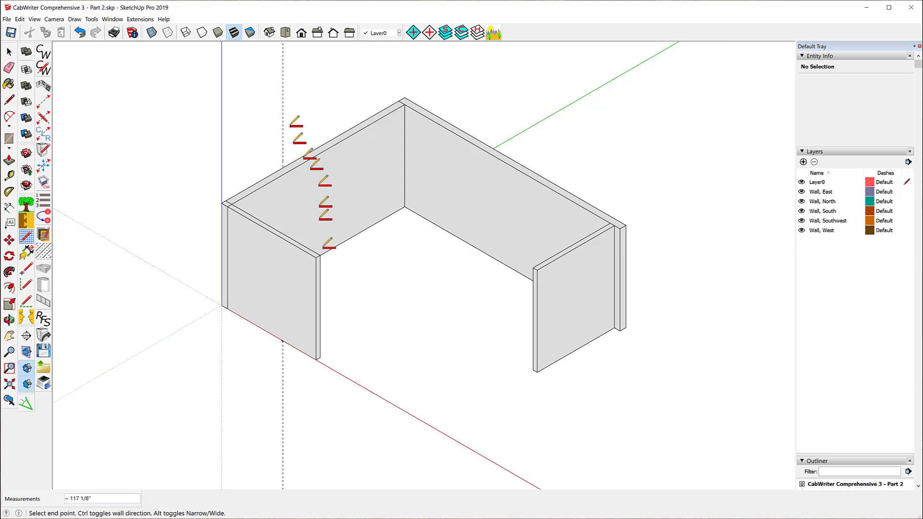
Draw the Southwest wall along the 45-degree guide from the South wall's inner face past the West wall, about 337 1/4 inches long.
scroll(344, 268, "down", 1)
scroll(269, 298, "down", 2)
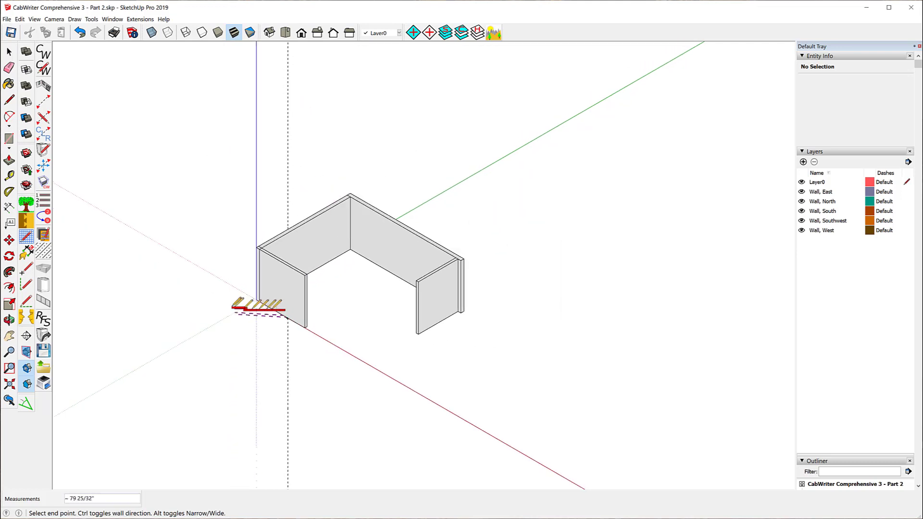
middle_click_drag(422, 278, 151, 250)
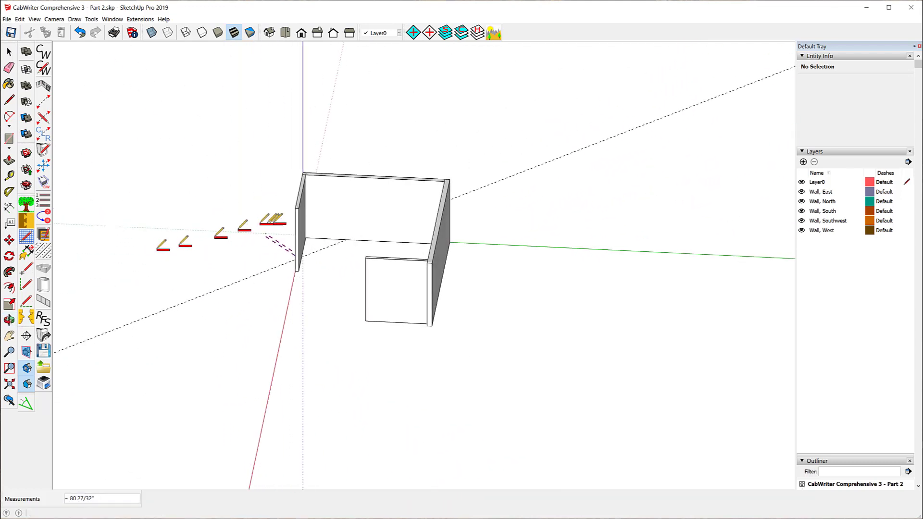
scroll(331, 226, "up", 5)
scroll(349, 247, "up", 2)
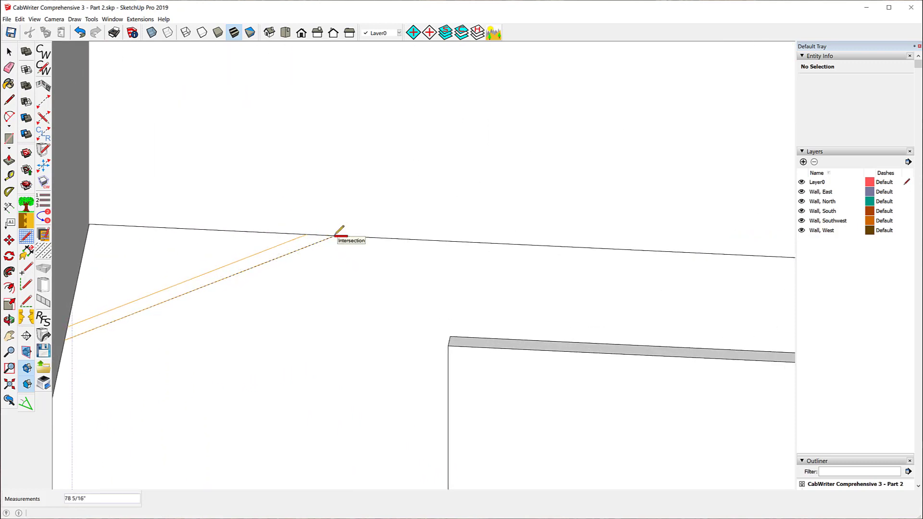
scroll(339, 235, "down", 2)
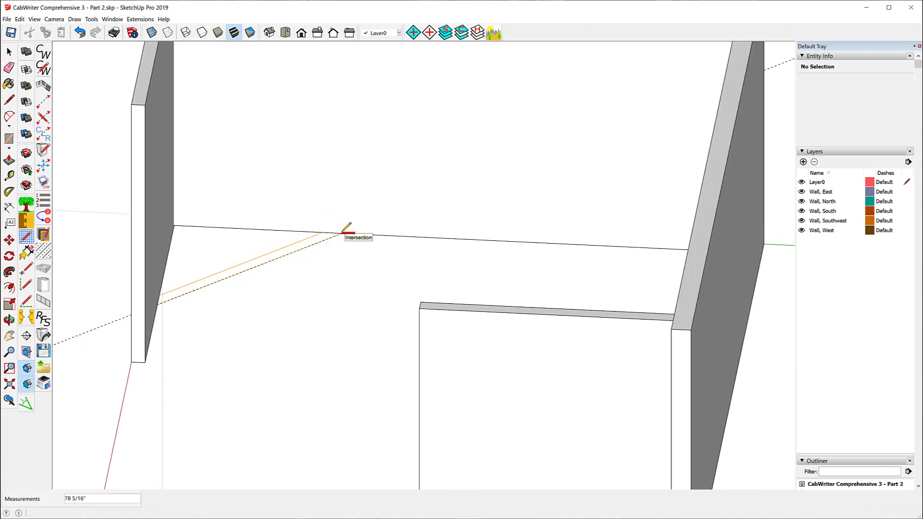
scroll(171, 295, "down", 4)
scroll(169, 298, "down", 2)
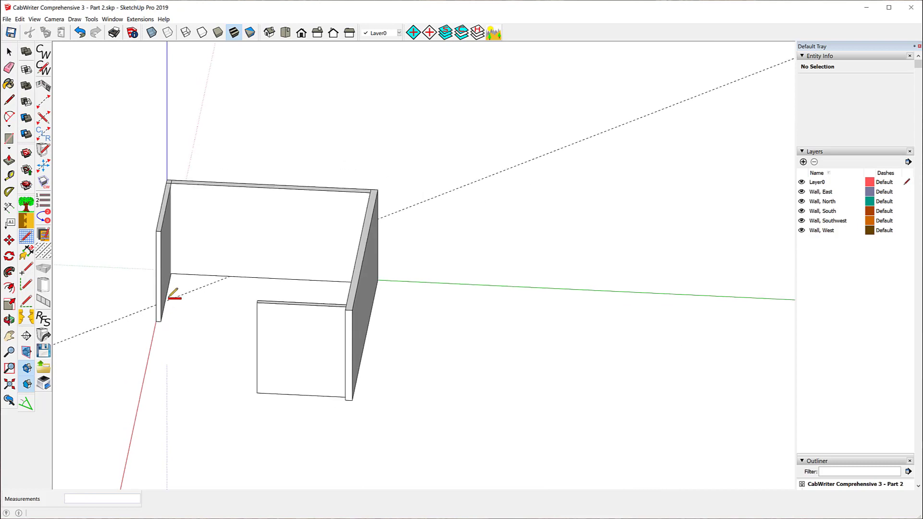
left_click(168, 299)
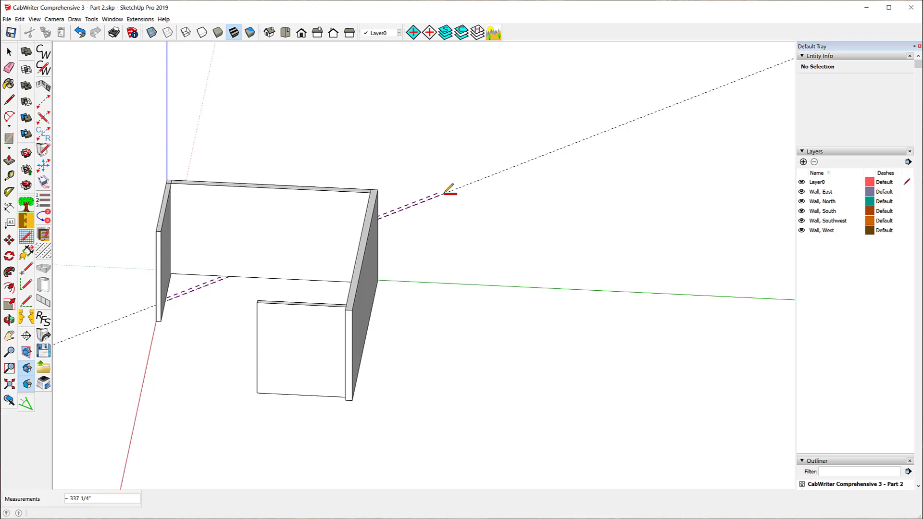
left_click(444, 194)
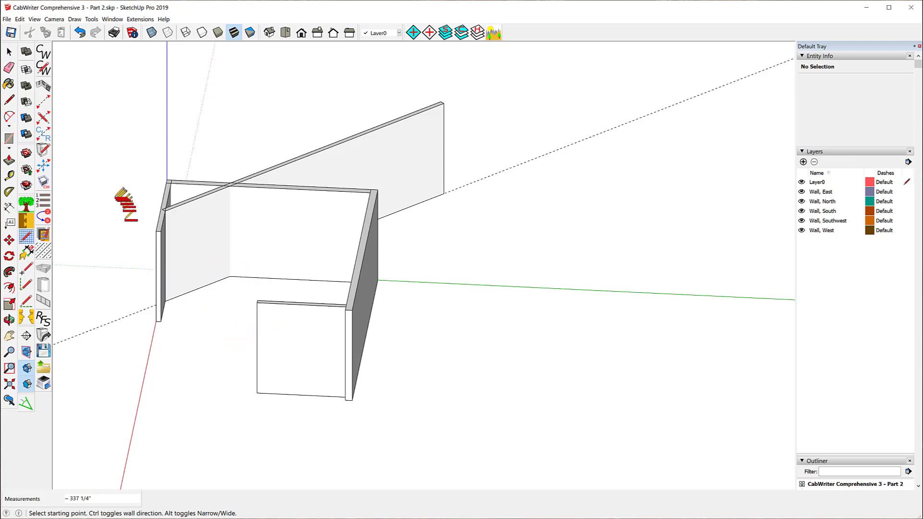
Open the South wall component for editing.
middle_click_drag(128, 206, 445, 215)
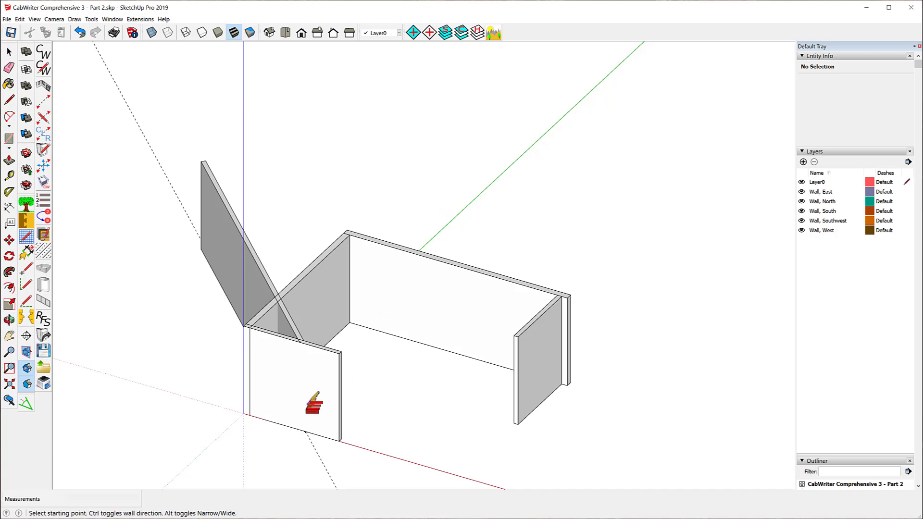
scroll(316, 403, "up", 3)
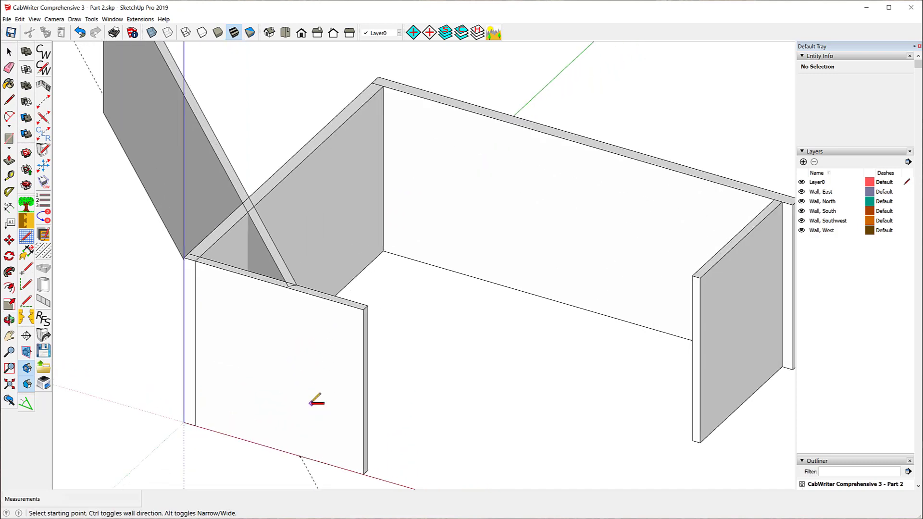
scroll(315, 403, "up", 4)
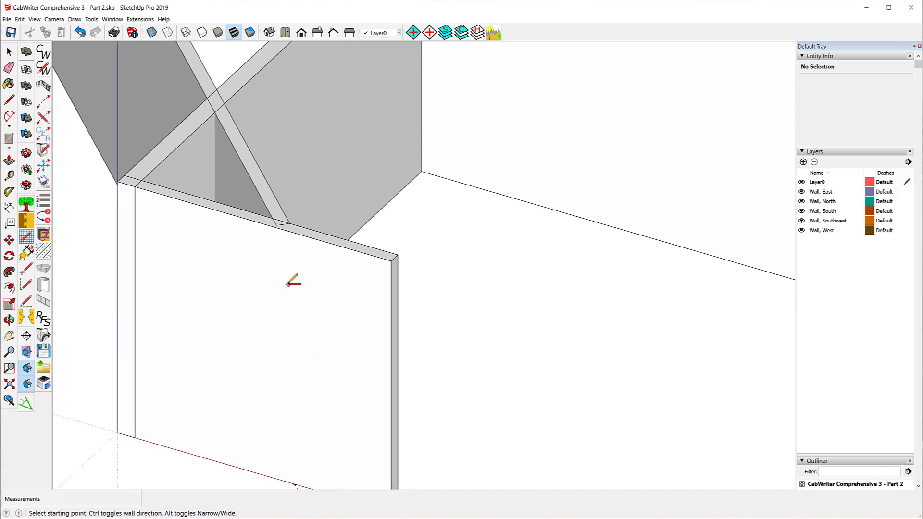
left_click(9, 51)
left_click(269, 331)
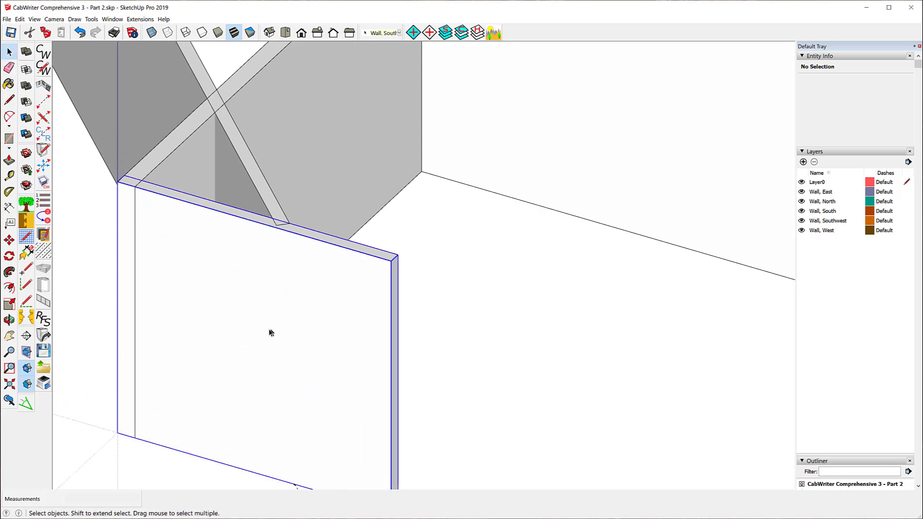
right_click(269, 331)
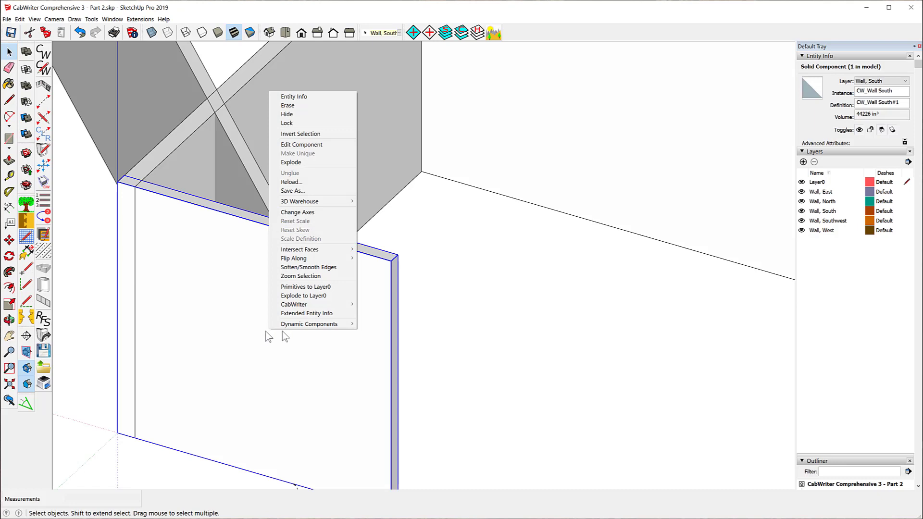
left_click(321, 145)
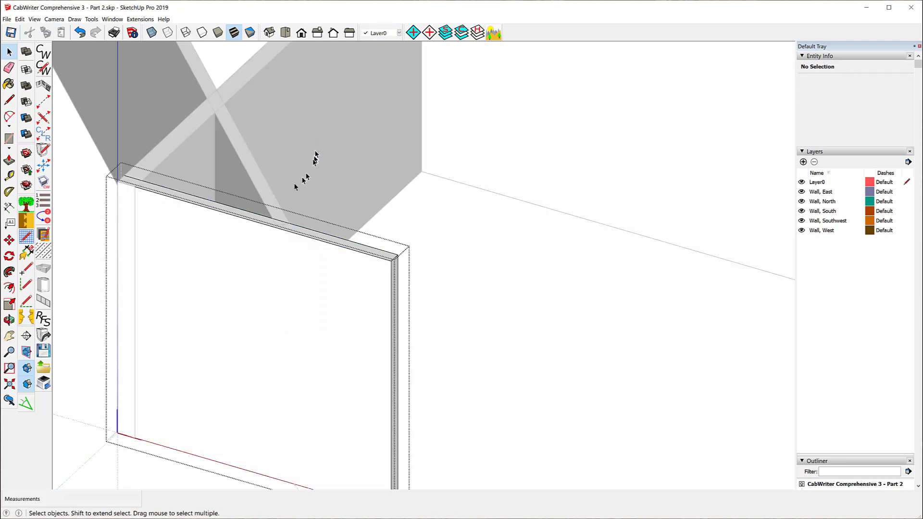
Place a guide line along the Southwest wall's room-side top edge, extending across the South wall's top face.
scroll(279, 214, "up", 4)
scroll(278, 216, "up", 5)
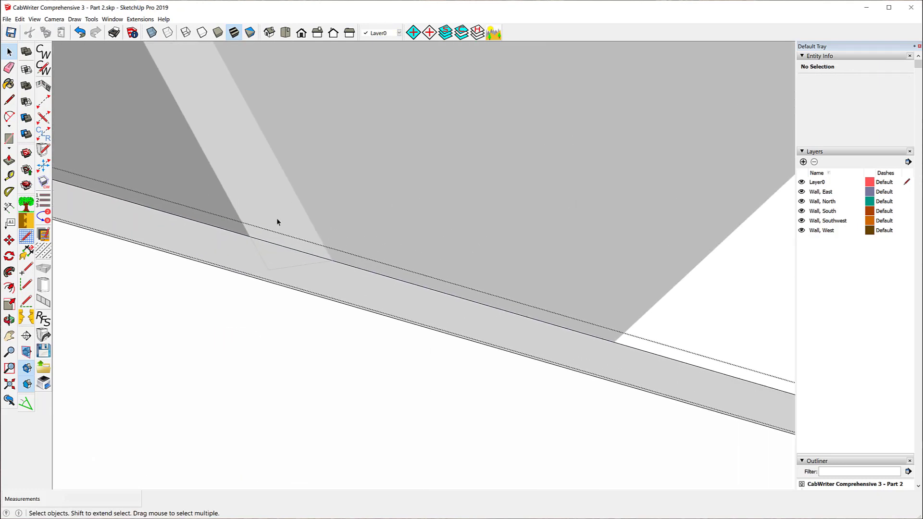
left_click(6, 176)
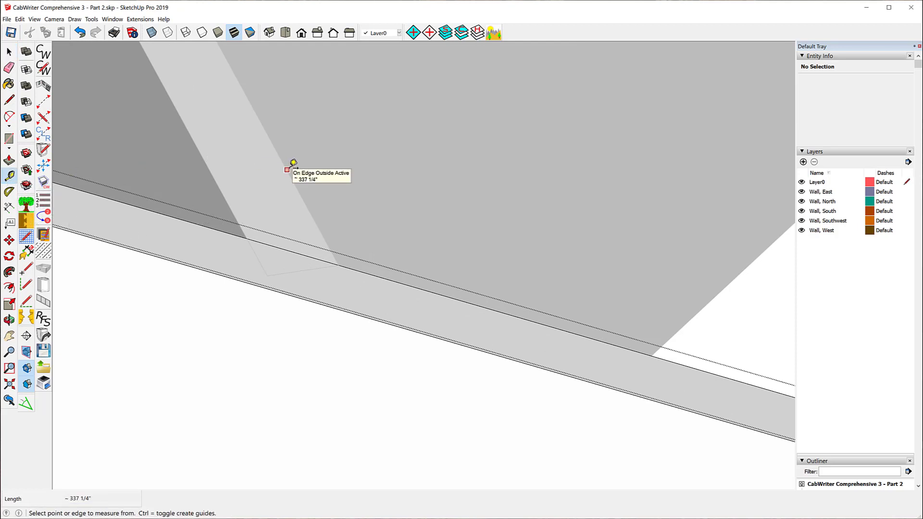
left_click(287, 170)
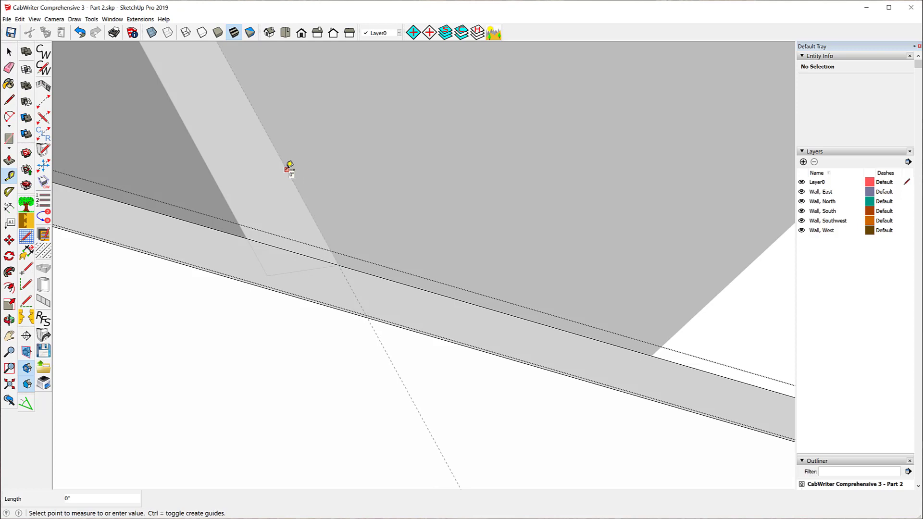
scroll(290, 169, "down", 4)
left_click(290, 168)
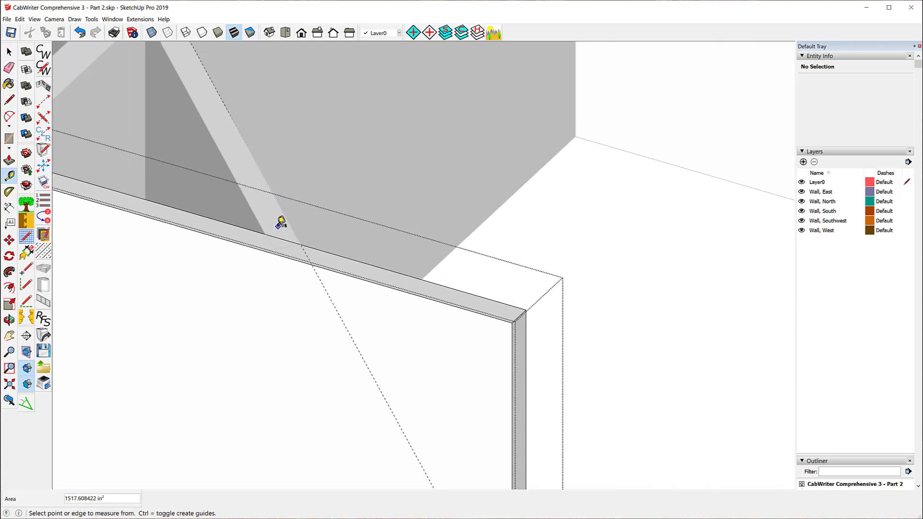
Draw a line along the guide across the South wall's top face, from its outer edge to its inner edge.
left_click(12, 99)
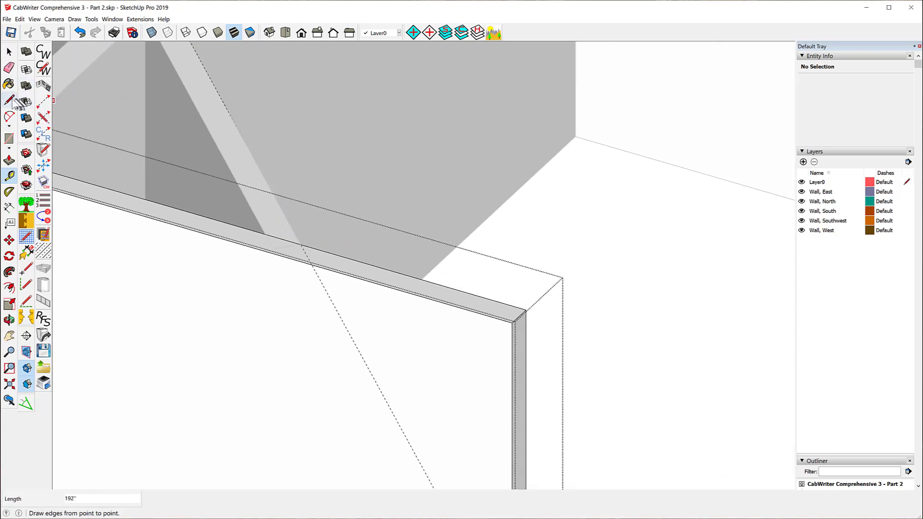
scroll(319, 255, "up", 5)
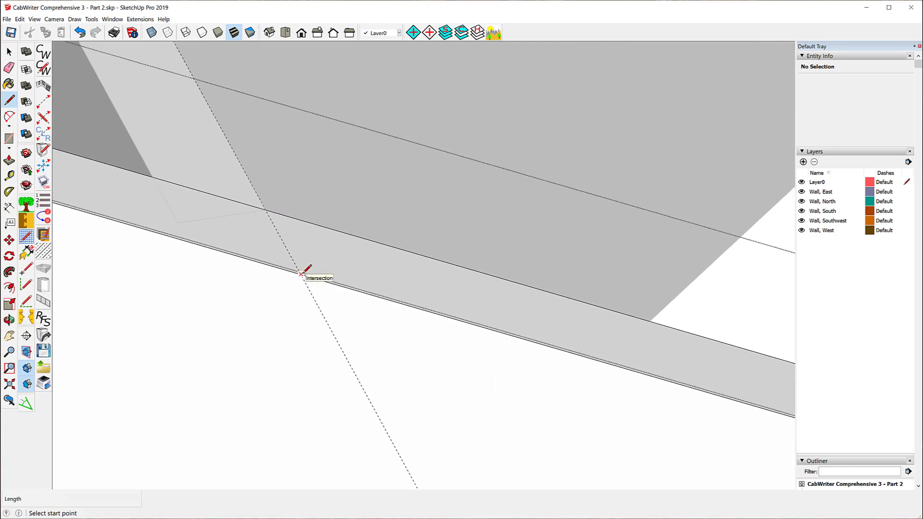
mouse_move(302, 274)
left_mouse_down()
mouse_move(307, 250)
mouse_move(277, 206)
mouse_move(267, 208)
left_mouse_up()
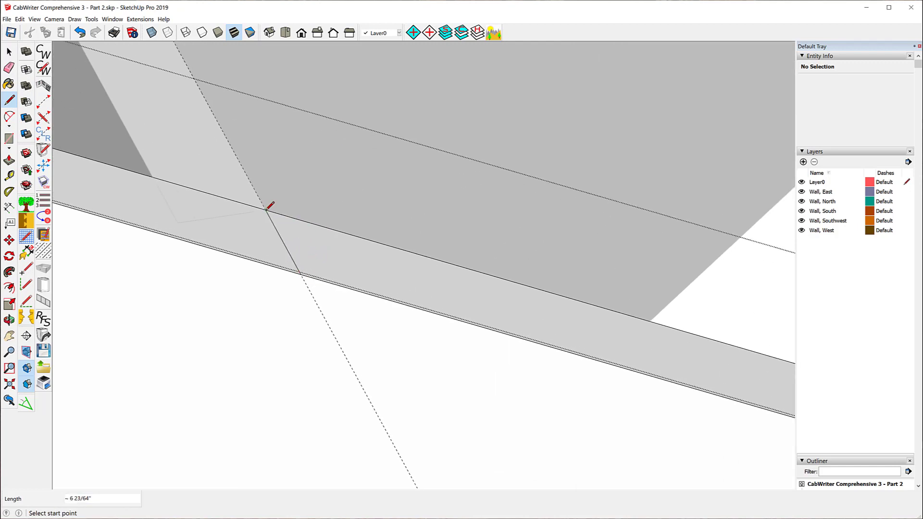
Push the cut-off section of the South wall's top face down 96 inches to remove the part beyond the Southwest wall.
scroll(319, 155, "down", 7)
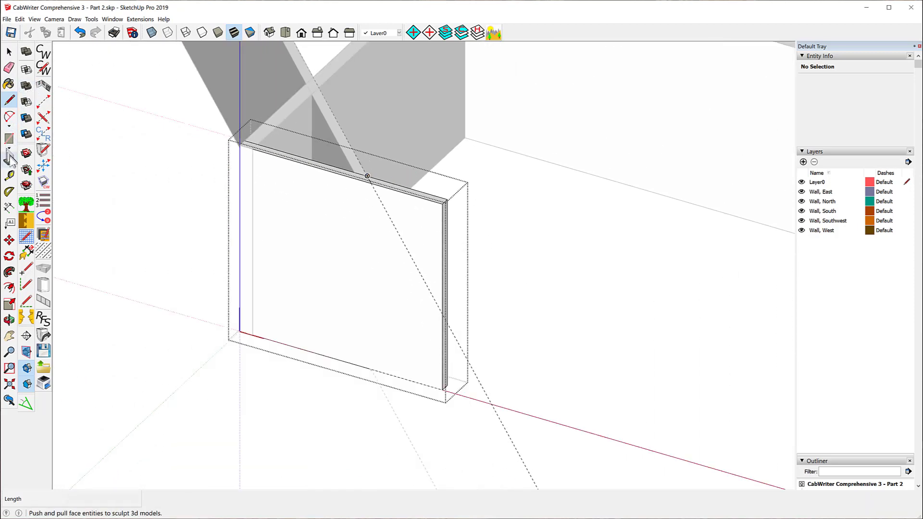
left_click(10, 159)
scroll(324, 166, "up", 5)
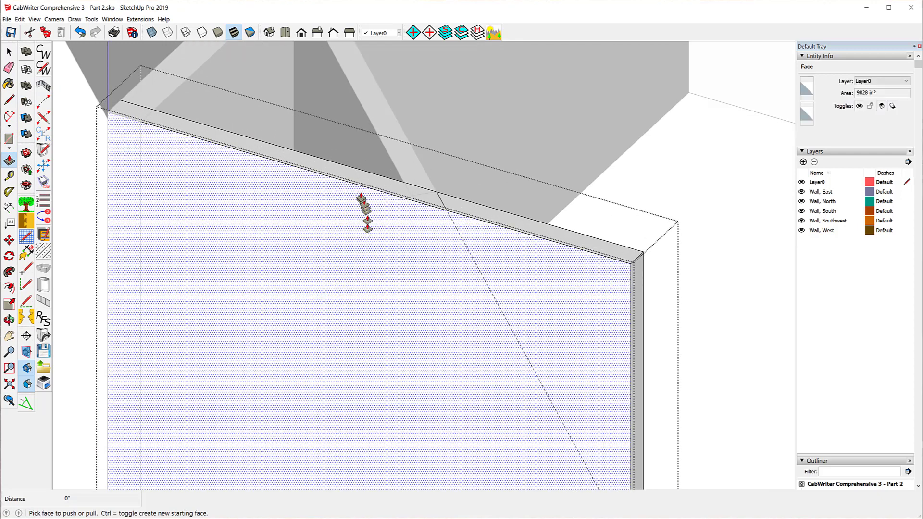
left_click(356, 187)
scroll(355, 220, "down", 3)
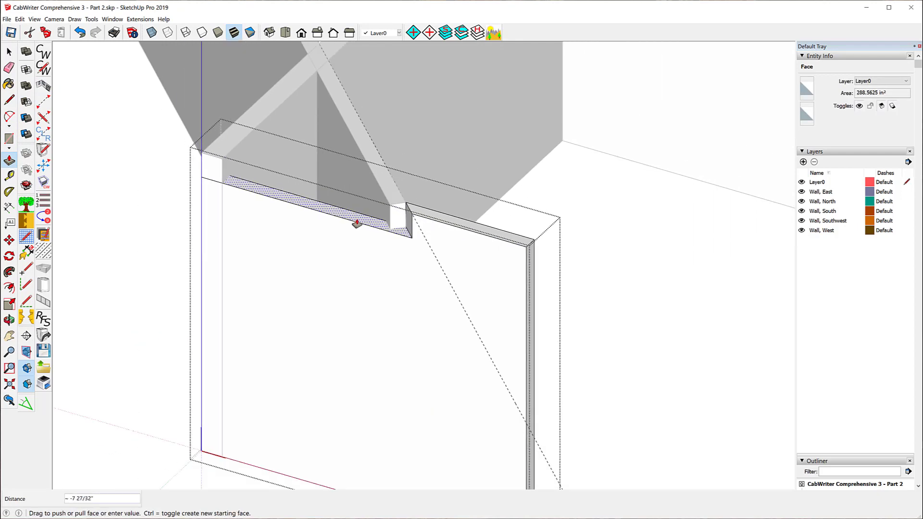
scroll(356, 223, "down", 5)
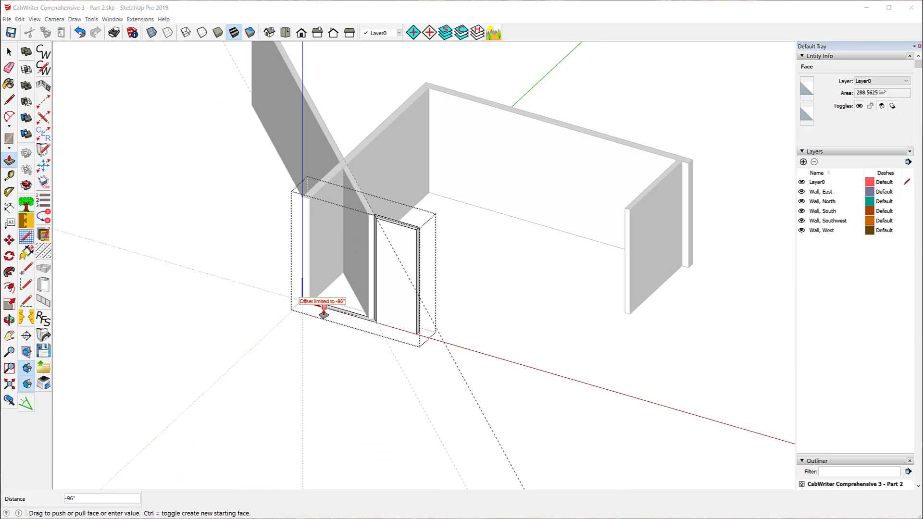
left_click(322, 313)
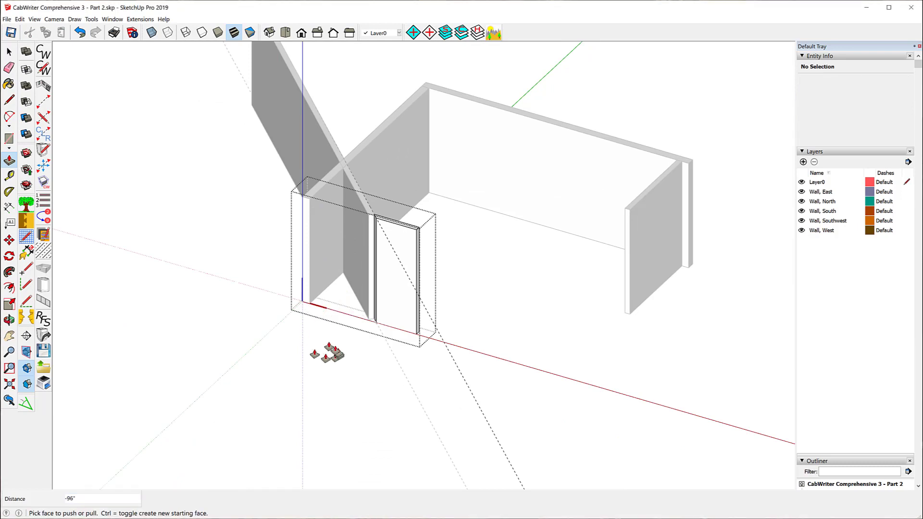
Delete the diagonal guide line inside the South wall component and close the component.
scroll(365, 187, "up", 3)
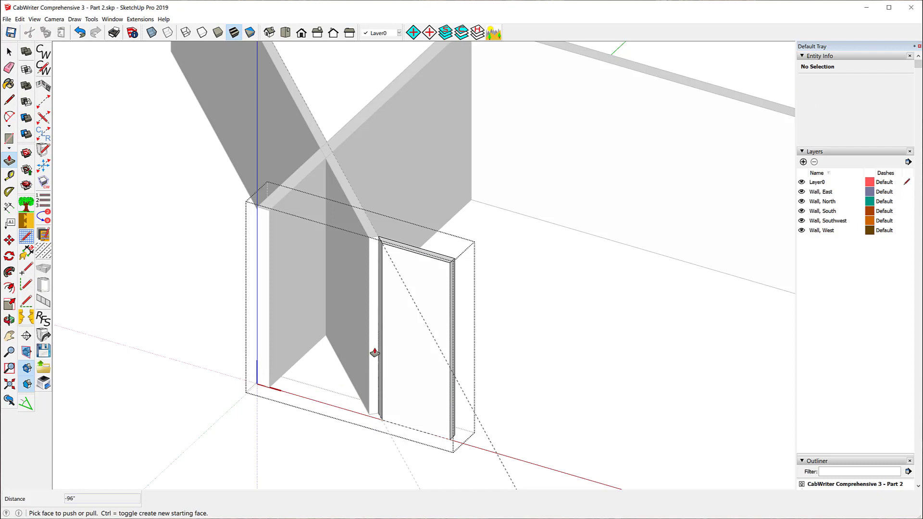
key("space")
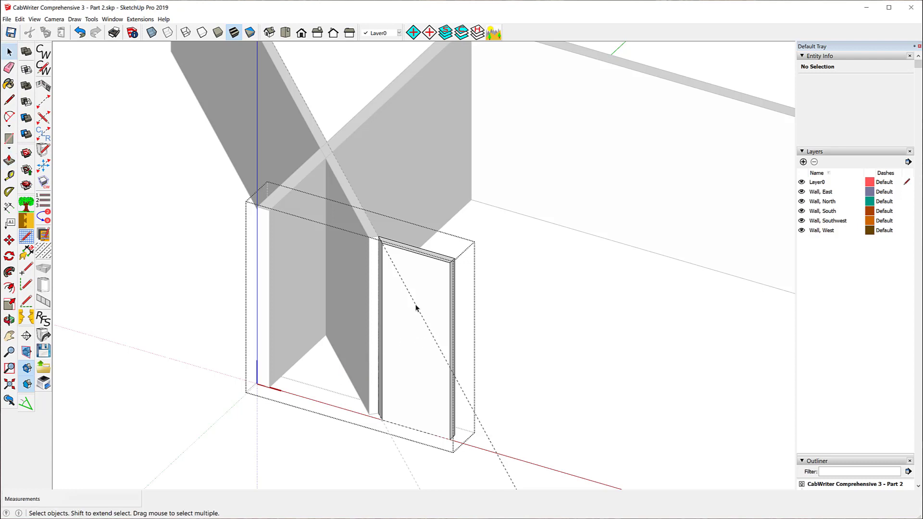
left_click(417, 307)
key("Delete")
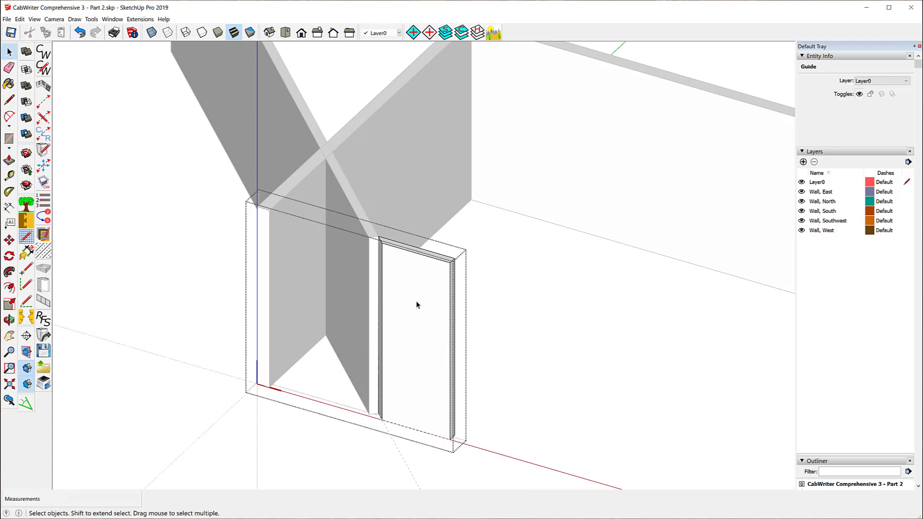
left_click(525, 304)
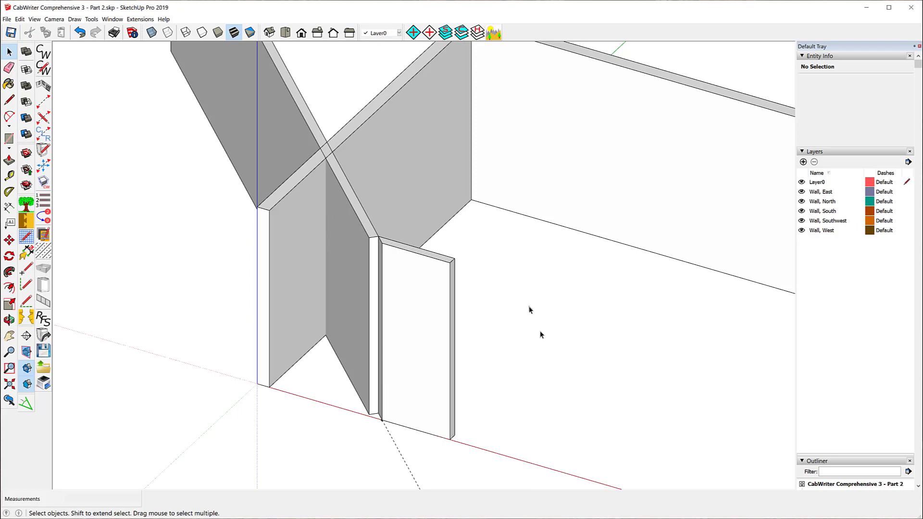
Change the South wall component's axes, placing the origin at its trimmed outer bottom corner and the red axis along its bottom edge.
left_click(417, 276)
right_click(417, 276)
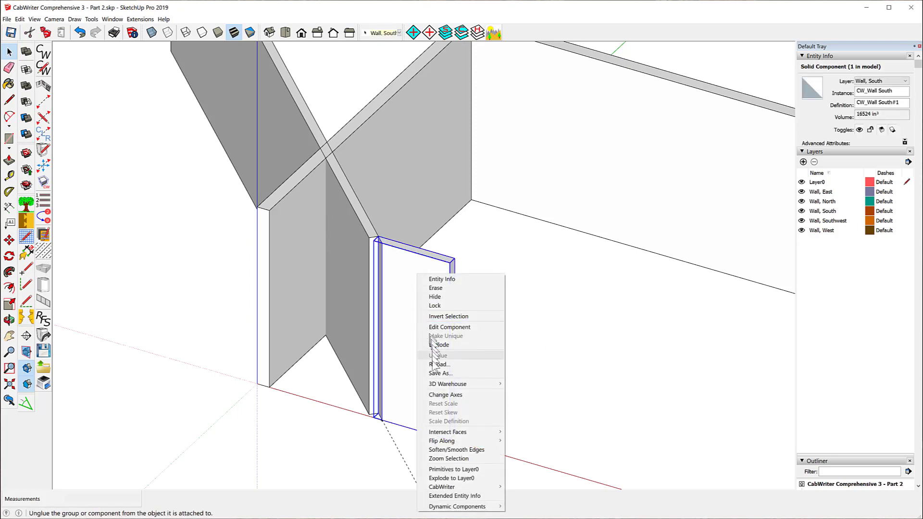
left_click(434, 396)
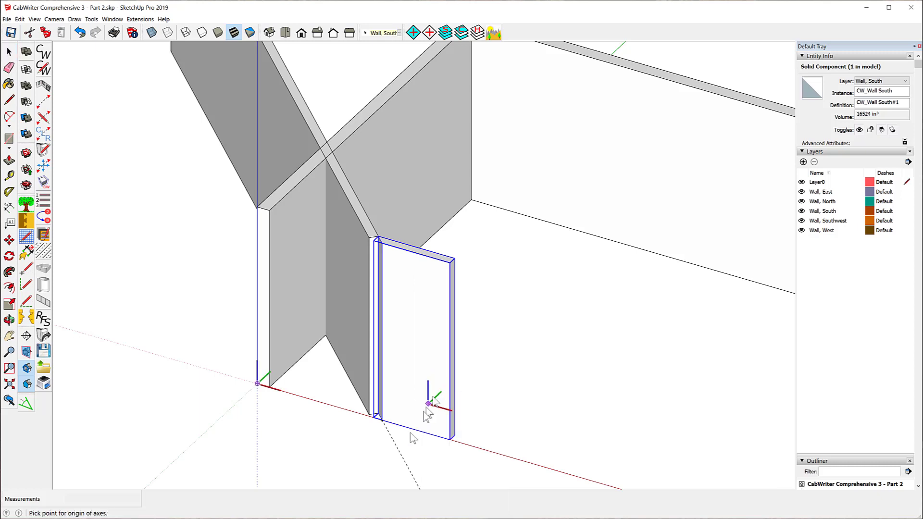
left_click(382, 420)
left_click(450, 439)
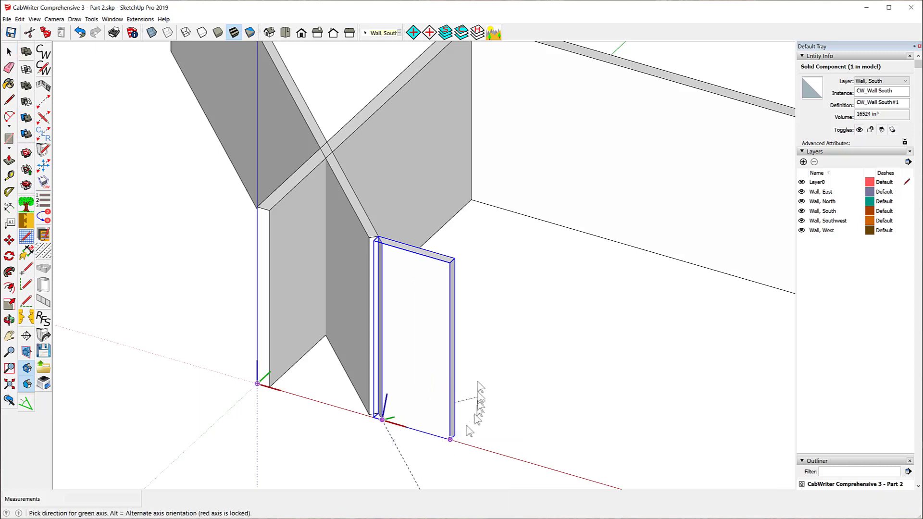
left_click(403, 408)
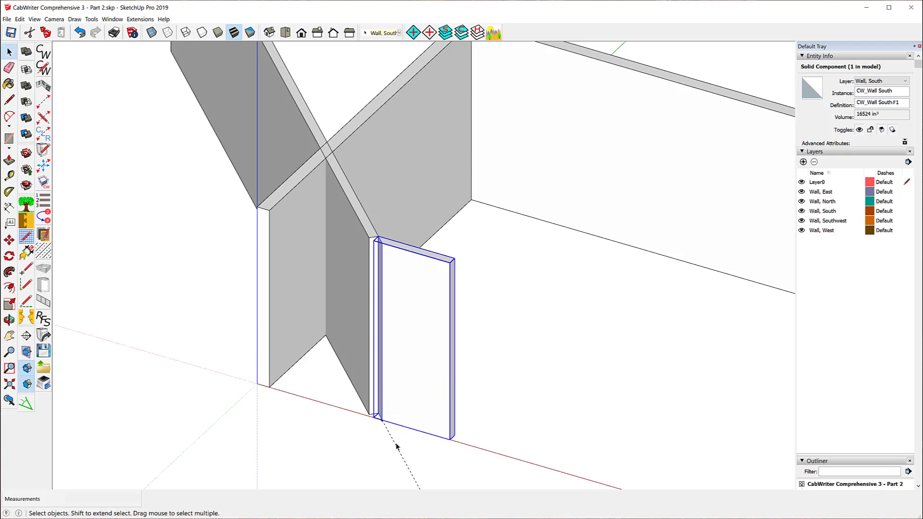
Open the South wall component to check the position of its axes, and close it again.
left_click(535, 313)
left_click(426, 312)
right_click(418, 302)
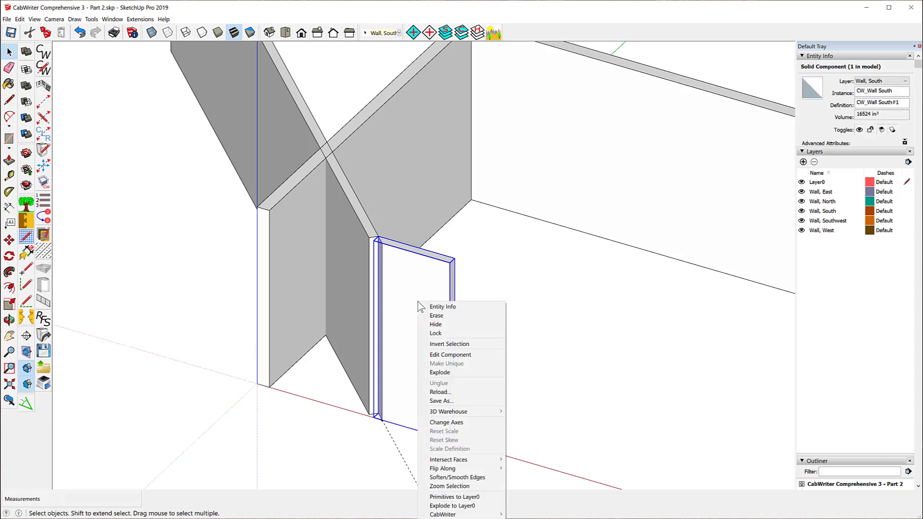
left_click(441, 355)
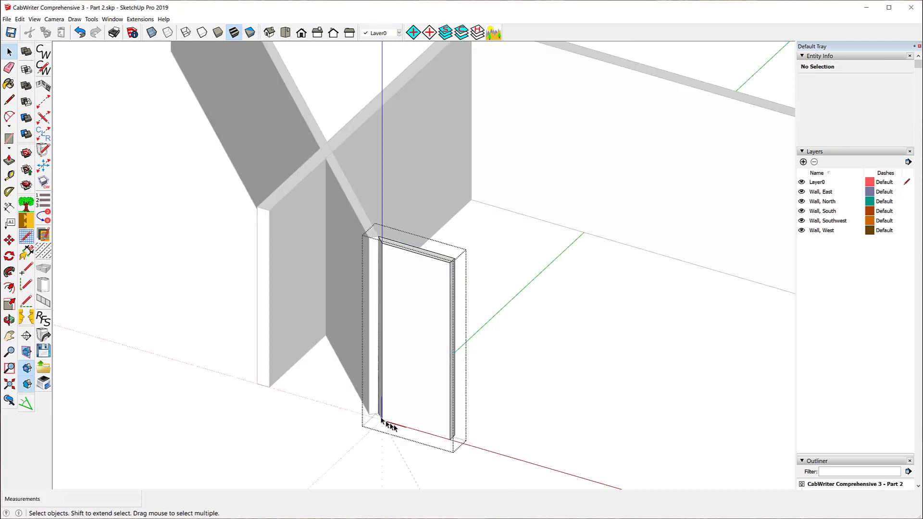
left_click(517, 256)
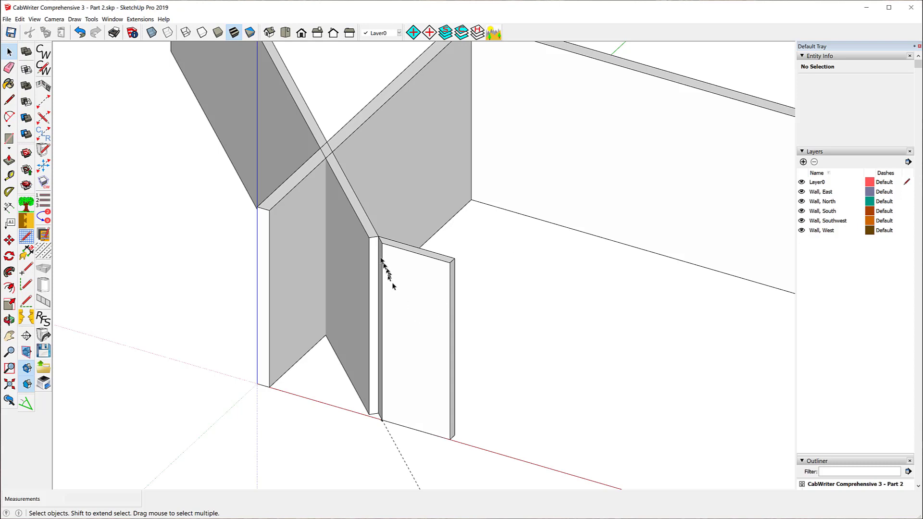
Open the Southwest wall component for editing.
left_click(360, 234)
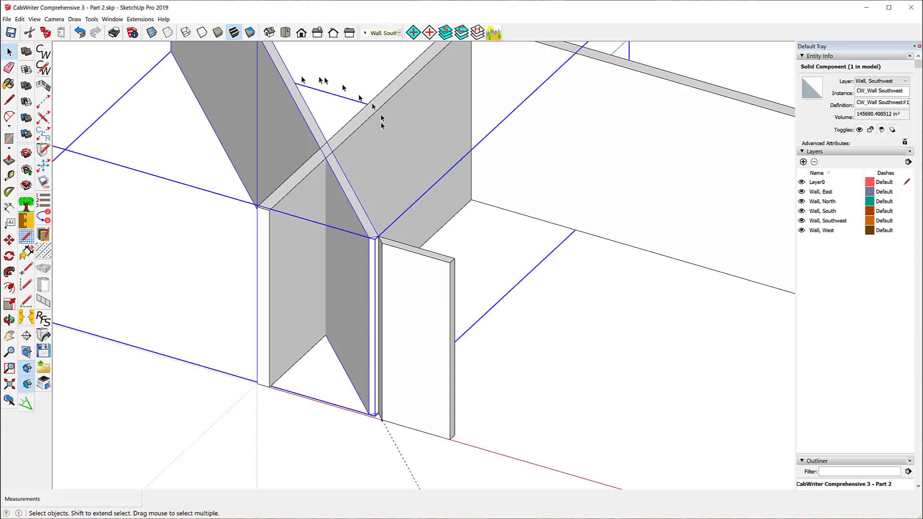
right_click(348, 212)
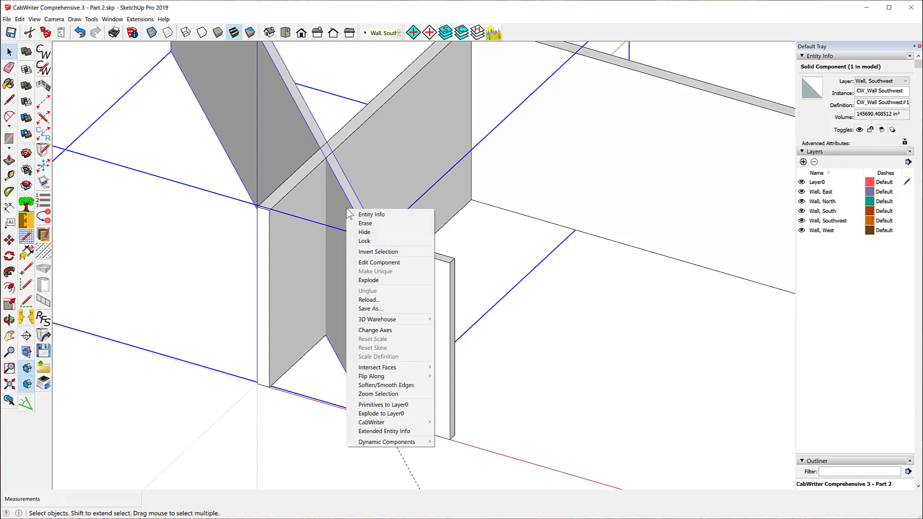
left_click(379, 262)
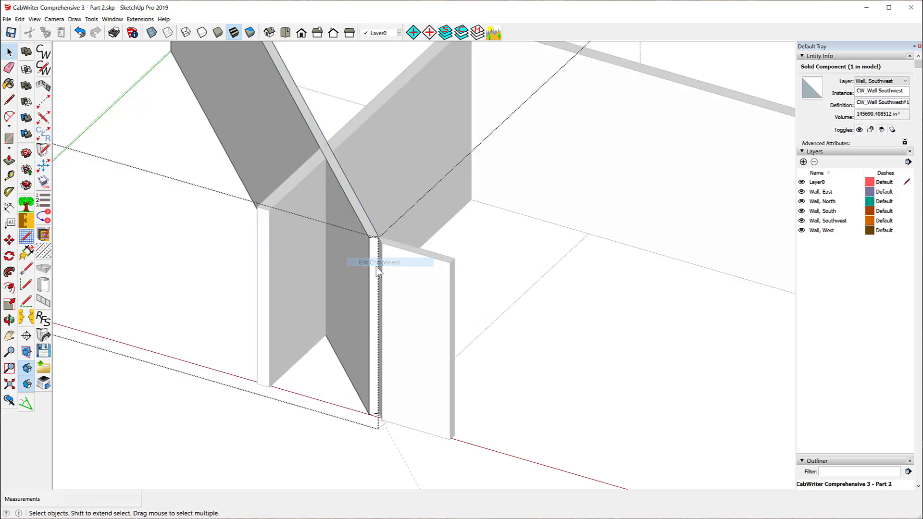
Place guide lines along the South wall's outer top edge and the Southwest wall's outer top edge, extending past their ends.
scroll(390, 248, "up", 8)
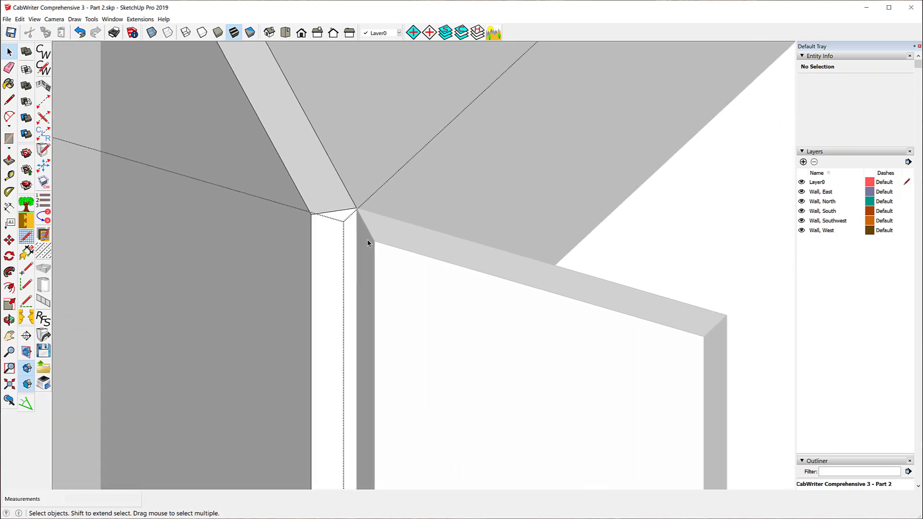
scroll(367, 242, "up", 2)
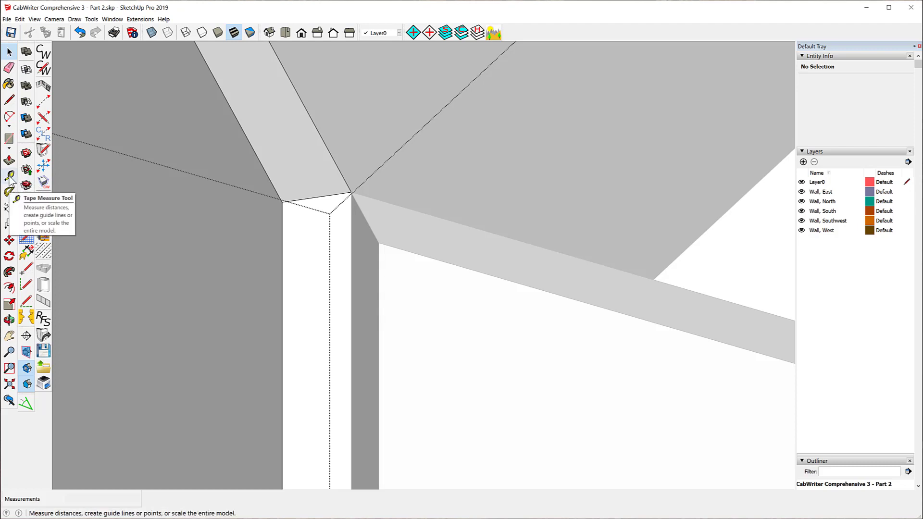
left_click(9, 176)
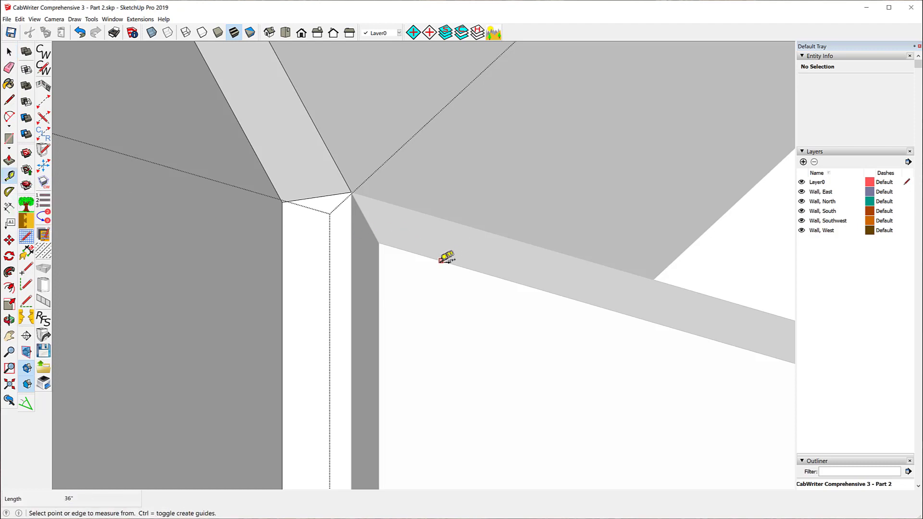
left_click(440, 260)
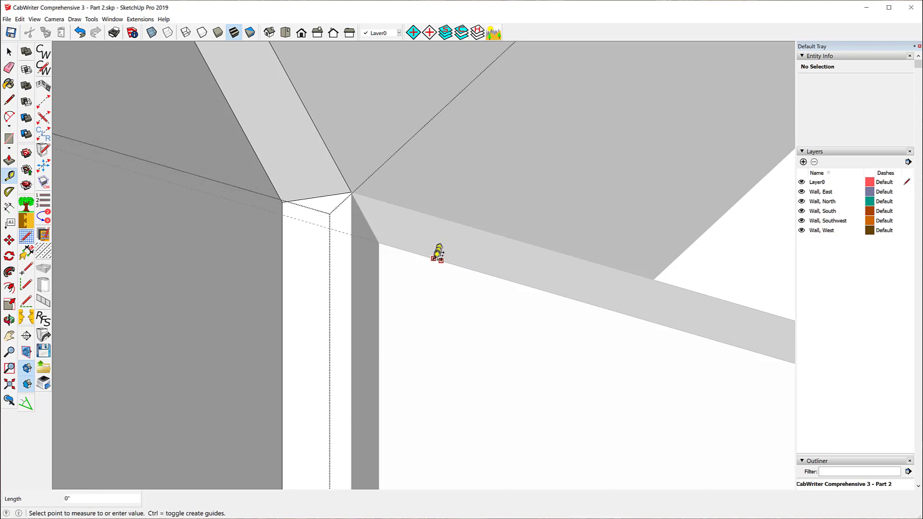
left_click(437, 254)
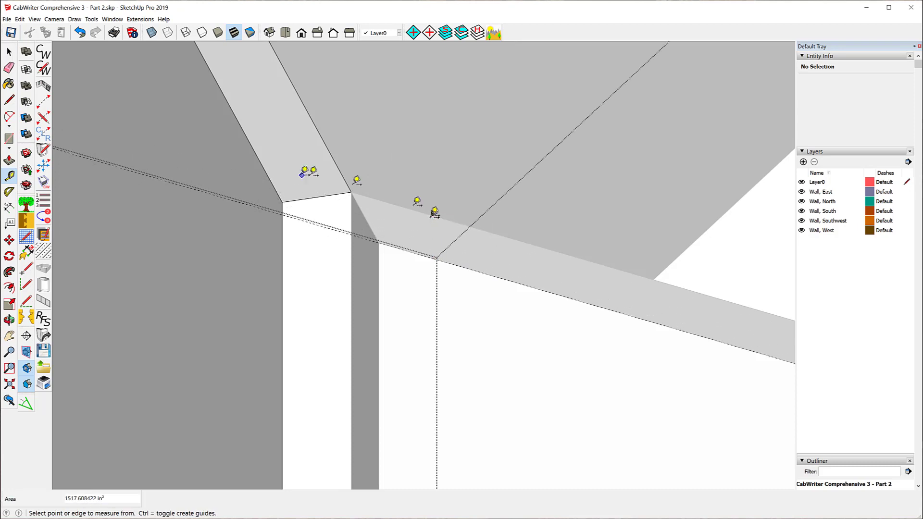
left_click(272, 183)
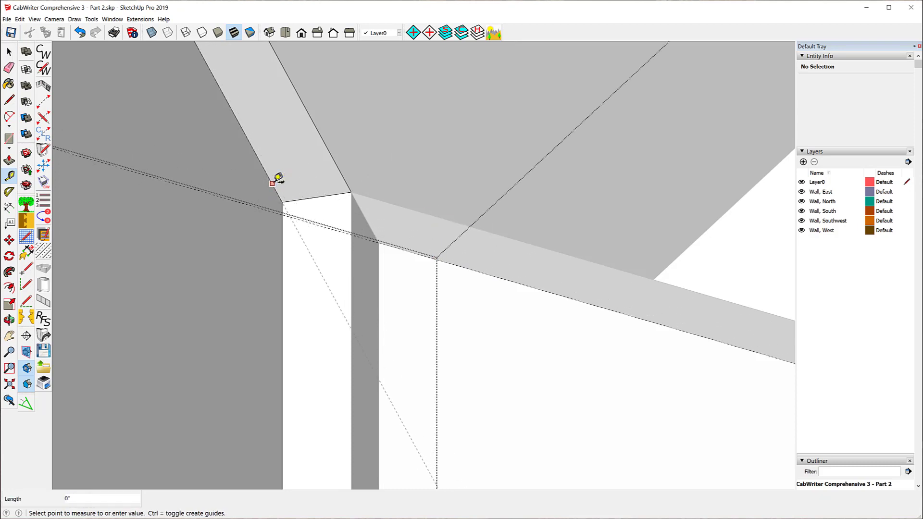
key("Escape")
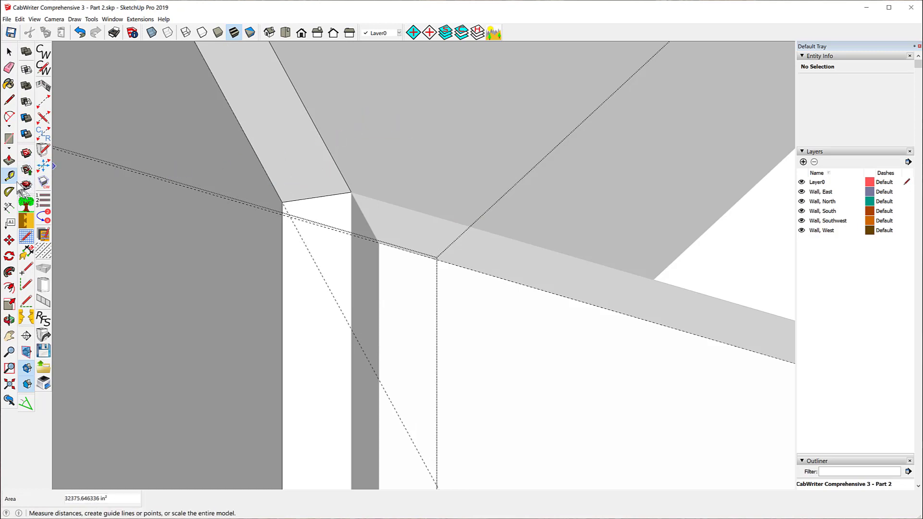
Move the Southwest wall's room-side vertical end edge about 6 3/8 inches to the outer corner of the South wall's angled end.
left_click(9, 51)
scroll(353, 211, "up", 3)
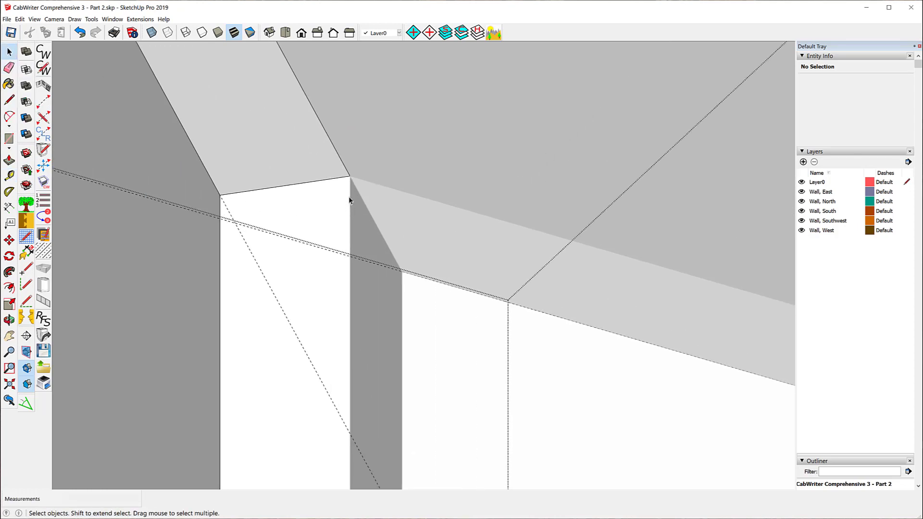
left_click(350, 194)
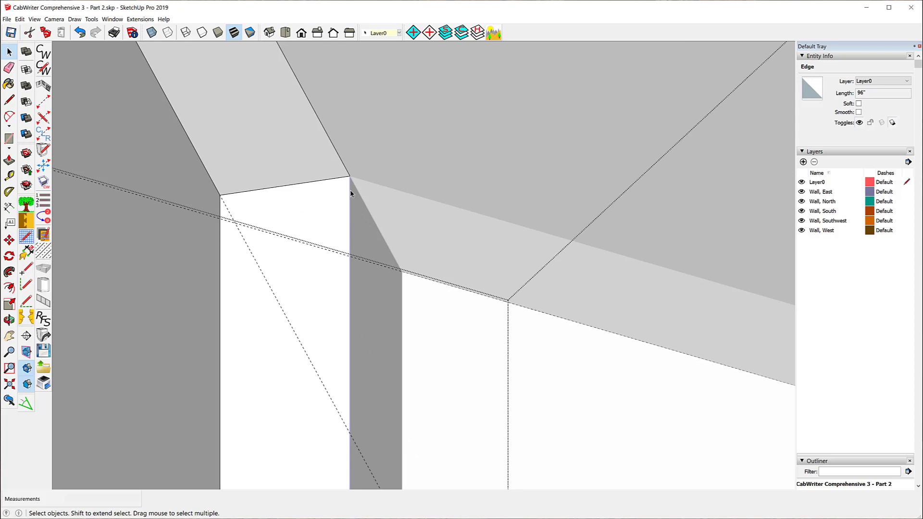
scroll(350, 189, "up", 5)
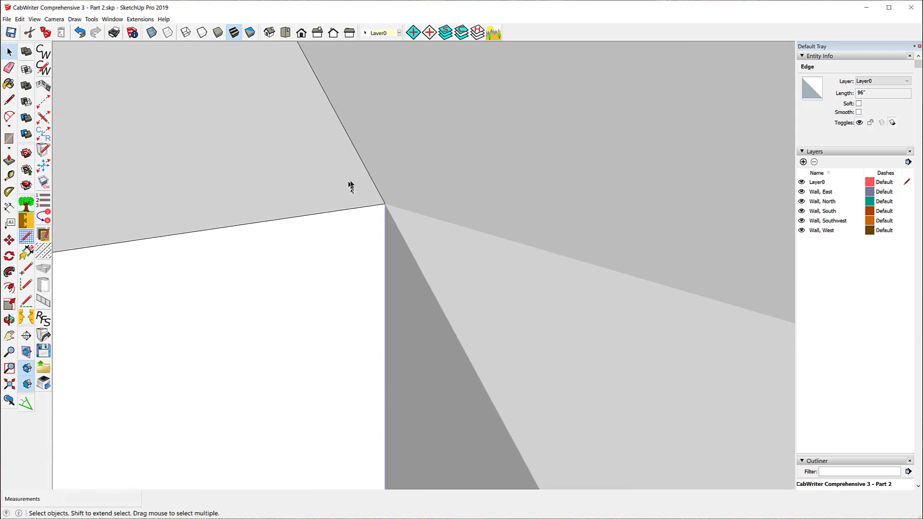
scroll(350, 184, "up", 1)
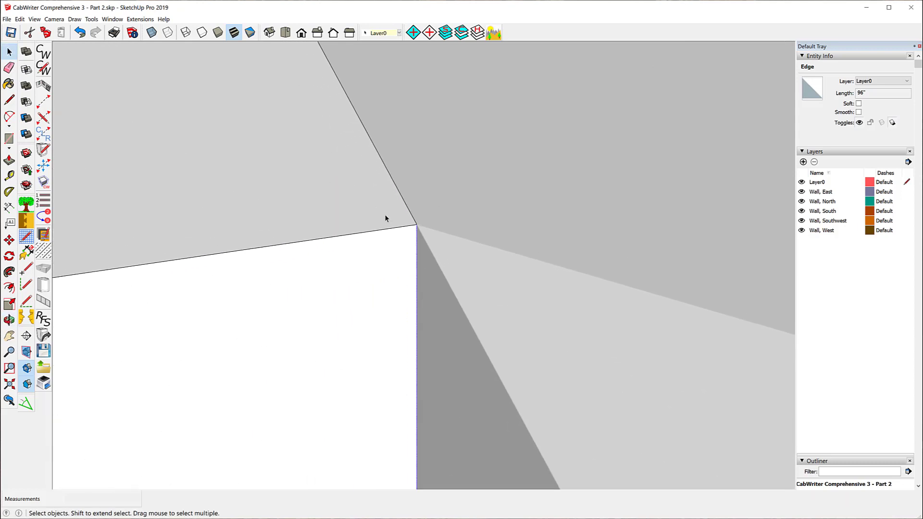
middle_click_drag(336, 163, 283, 107, "shift")
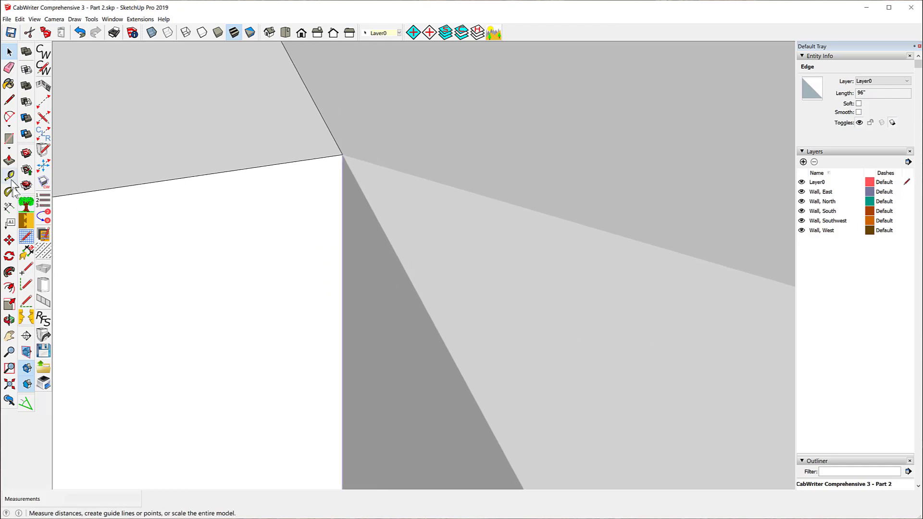
left_click(9, 240)
left_click(341, 154)
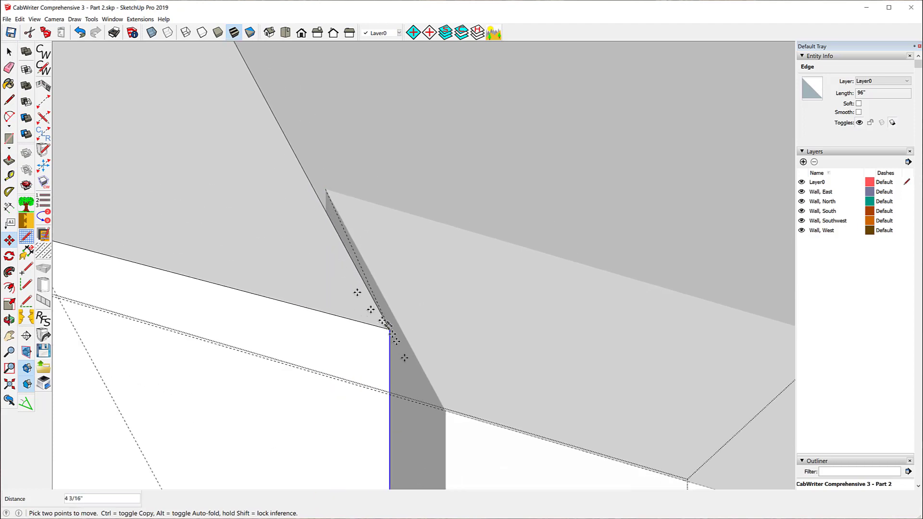
left_click(445, 409)
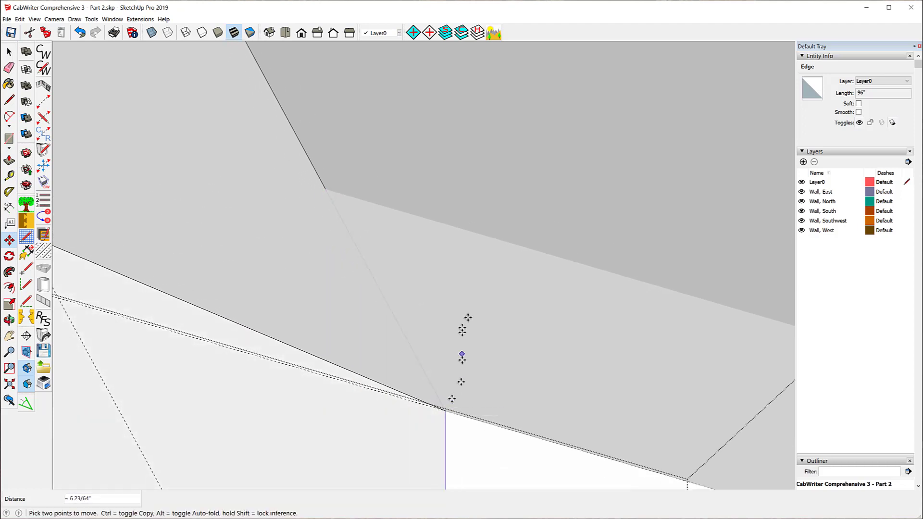
scroll(480, 326, "down", 3)
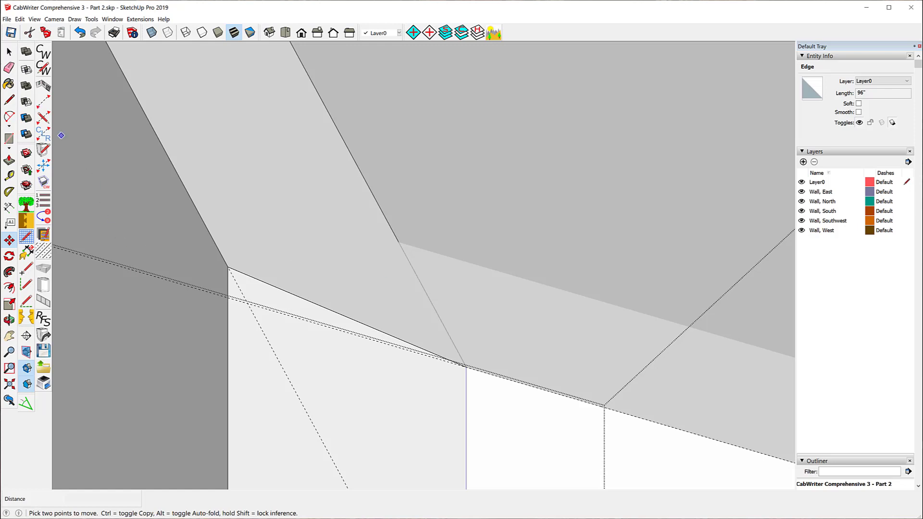
left_click(9, 51)
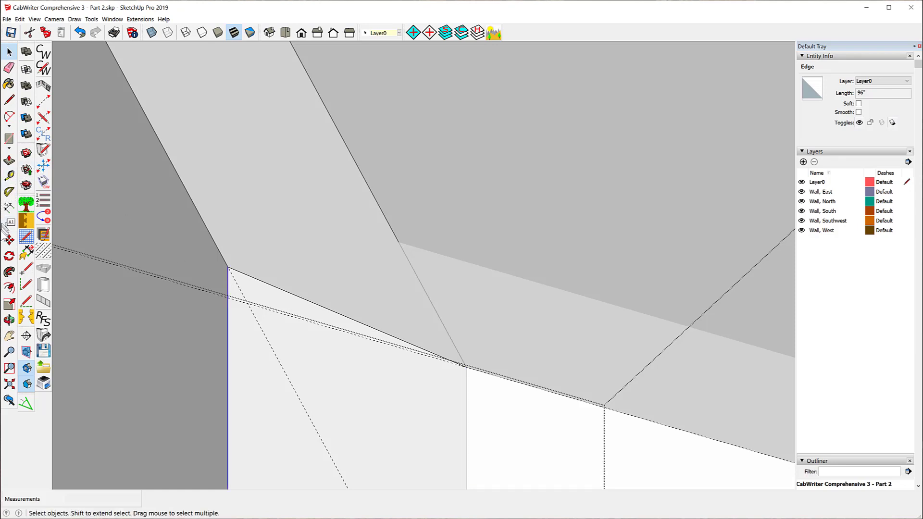
Move the Southwest wall's outer vertical end edge about 1 55/64 inches to the crossing of the two guide lines.
left_click(11, 242)
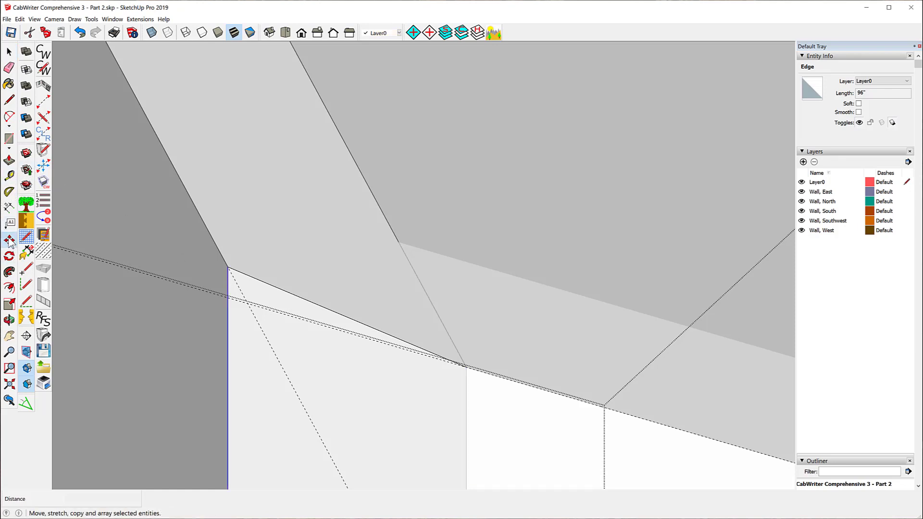
left_click(229, 267)
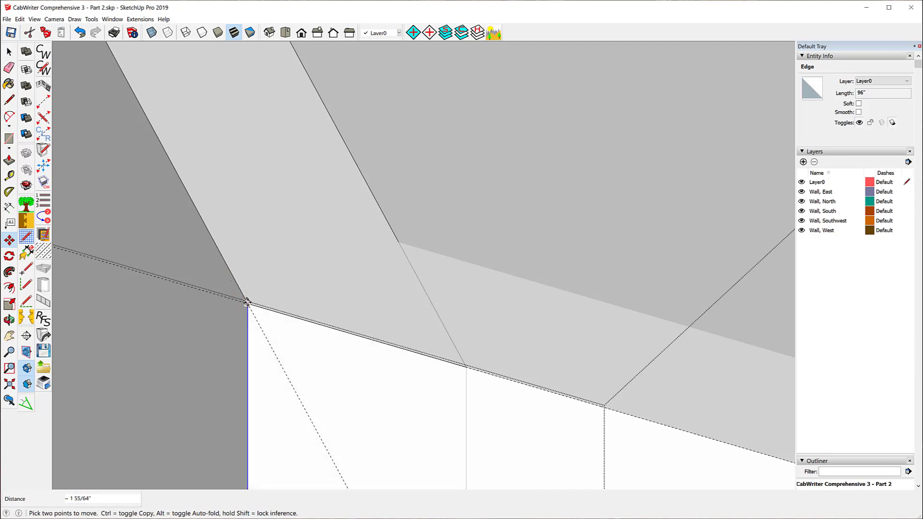
left_click(249, 303)
Draw a line about 6 1/2 inches long across the Southwest wall's top, connecting its crossings with the West wall's outer and room-side edges.
scroll(289, 183, "down", 5)
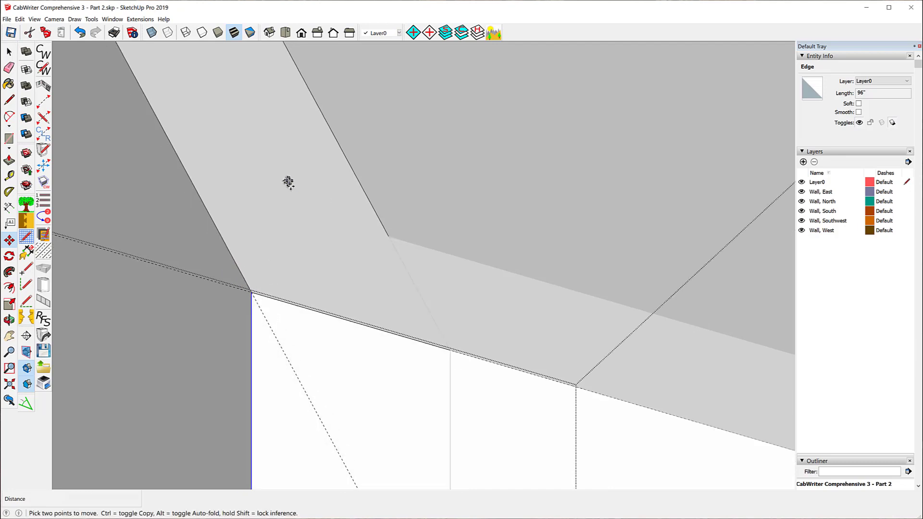
scroll(271, 212, "down", 5)
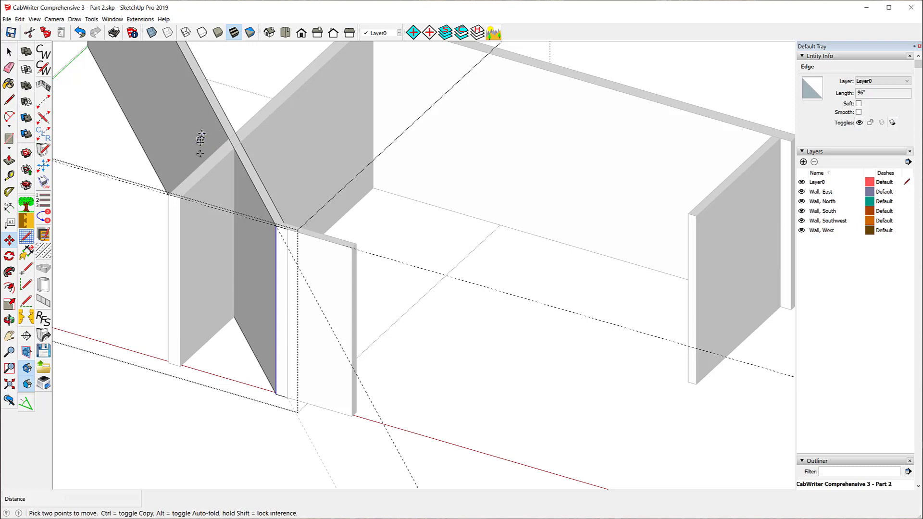
scroll(200, 139, "down", 2)
scroll(207, 200, "up", 6)
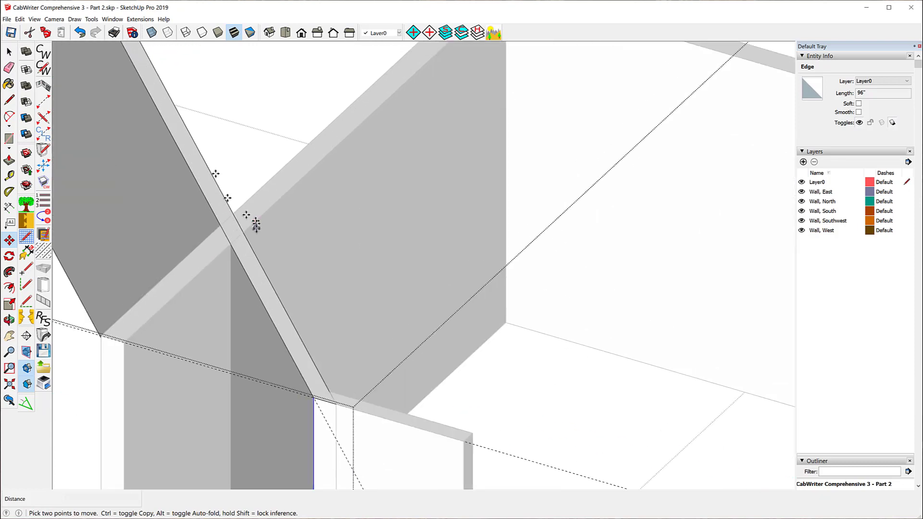
scroll(222, 212, "up", 4)
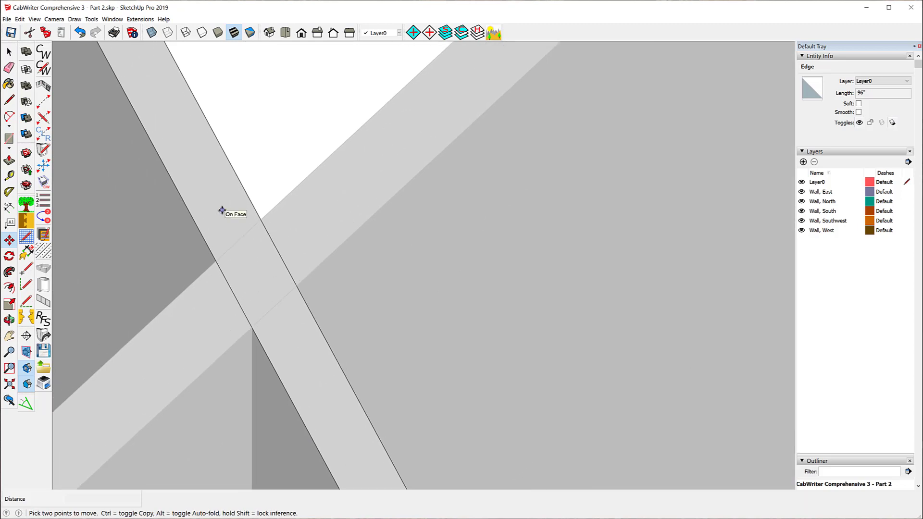
scroll(222, 211, "up", 1)
scroll(222, 210, "down", 1)
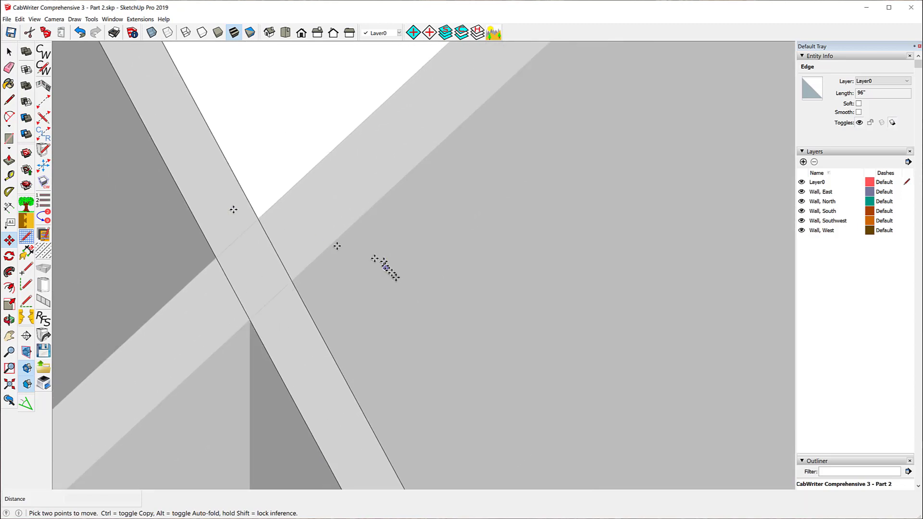
middle_click_drag(396, 278, 280, 295)
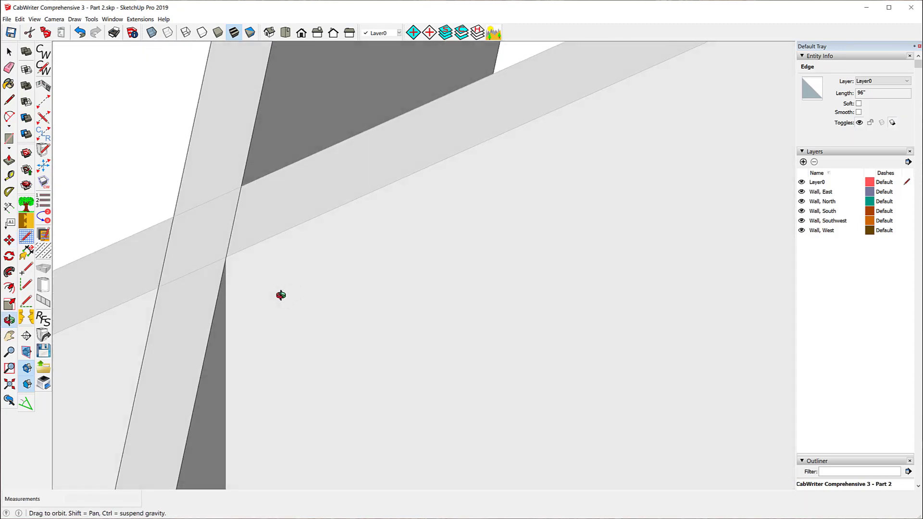
key("m")
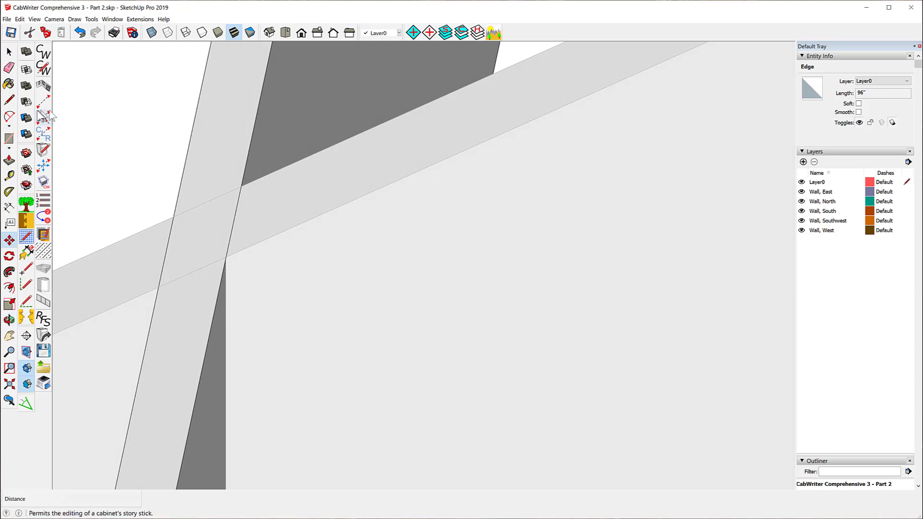
left_click(9, 101)
scroll(193, 211, "up", 3)
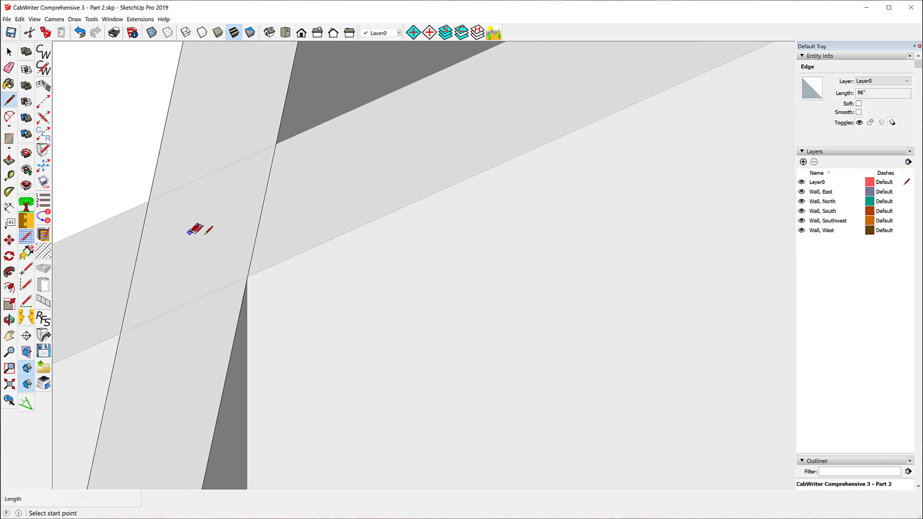
left_click(133, 190)
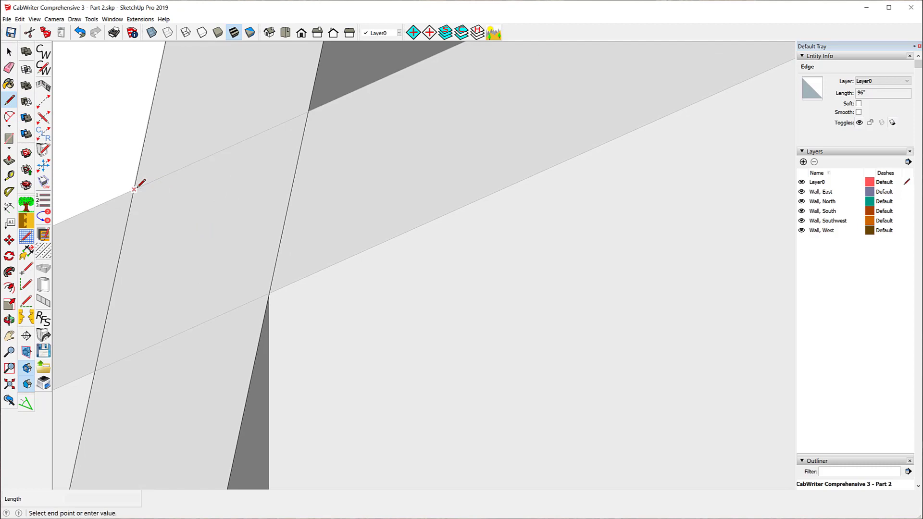
left_click(269, 292)
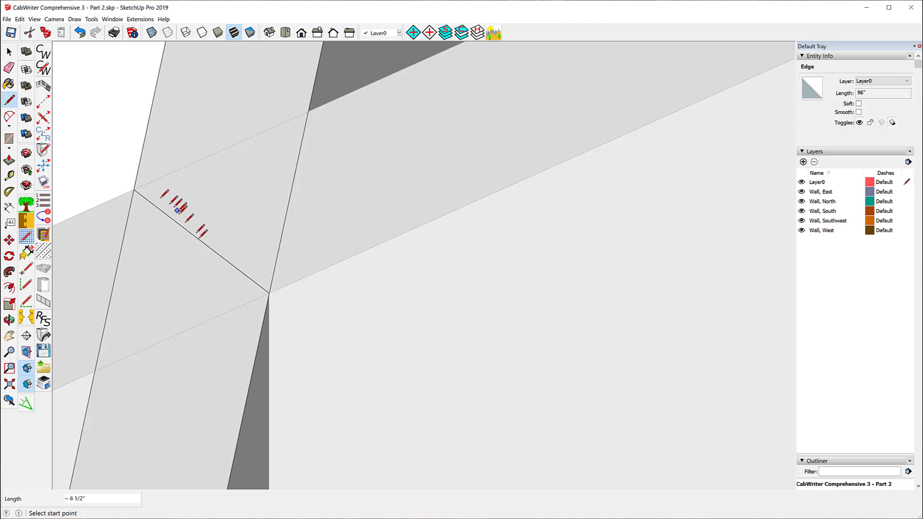
left_click(134, 189)
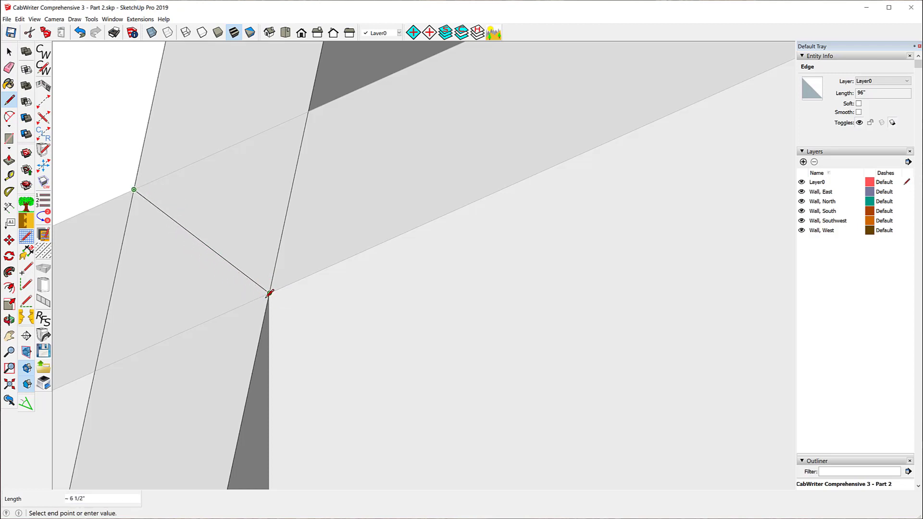
scroll(269, 292, "up", 3)
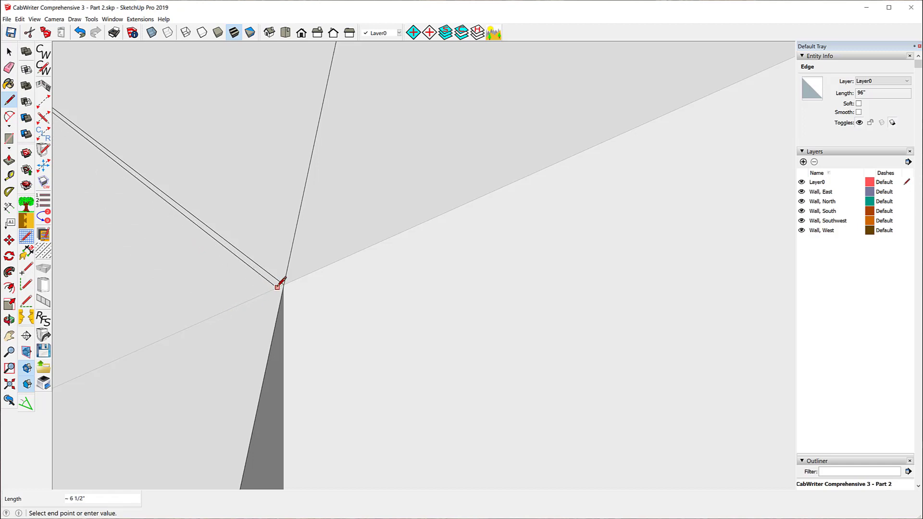
scroll(277, 285, "down", 2)
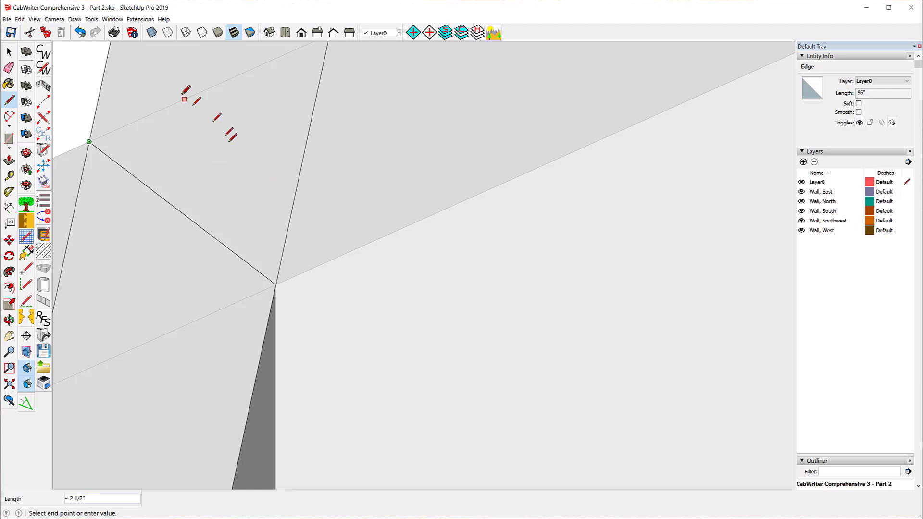
key("Escape")
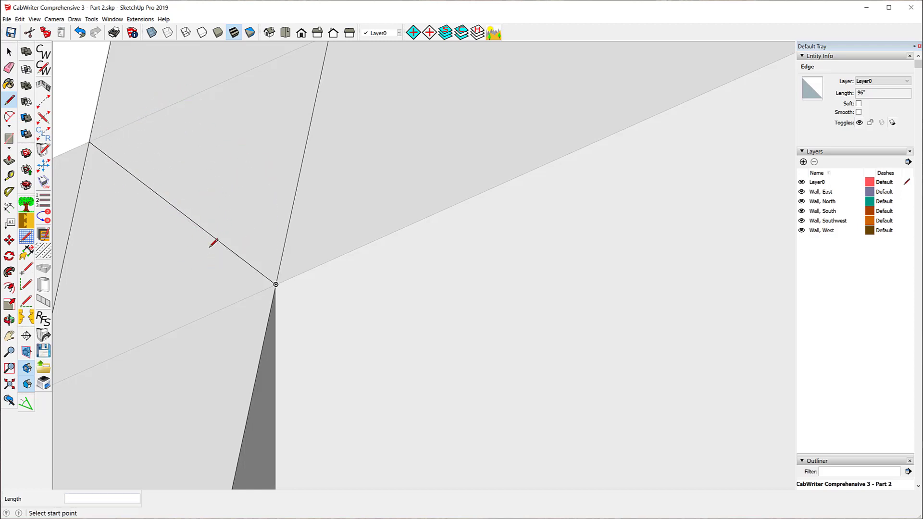
Push the Southwest wall's top face beyond the West wall mitre line down 96 inches to remove the excess.
scroll(267, 268, "down", 5)
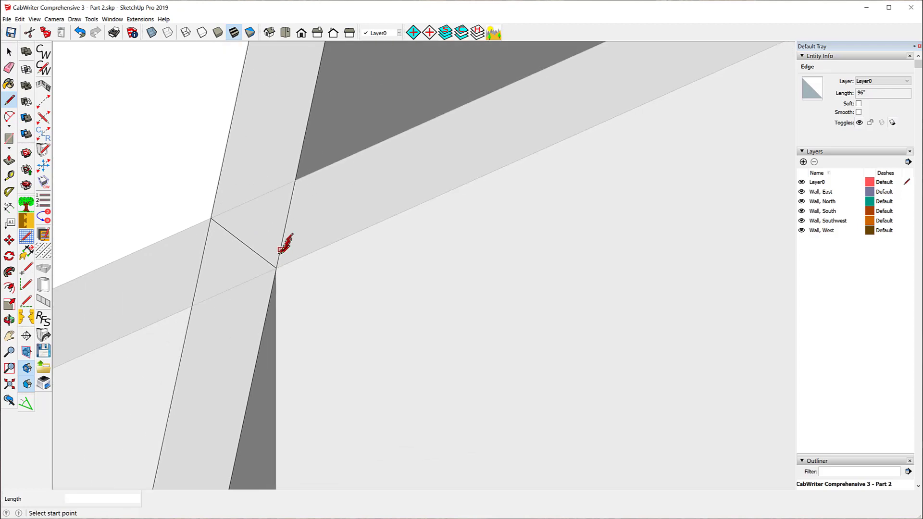
scroll(289, 230, "down", 4)
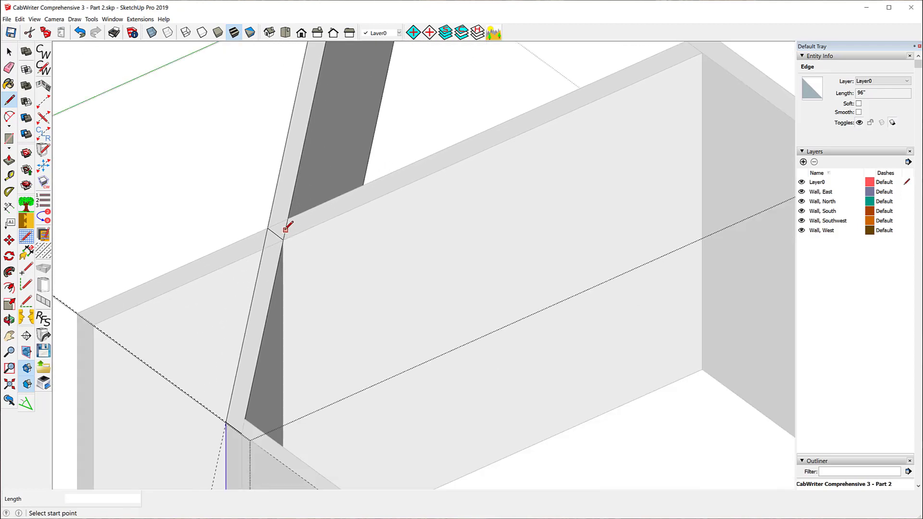
scroll(287, 226, "down", 3)
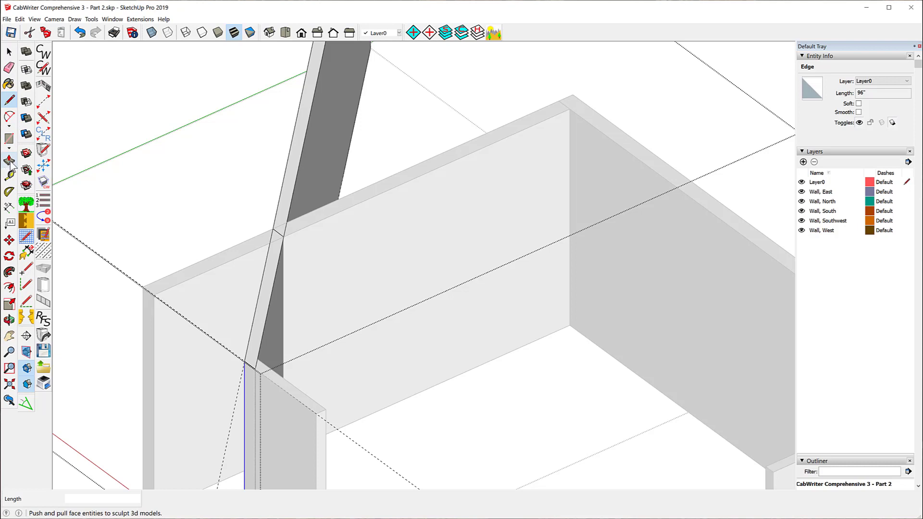
left_click(10, 161)
left_click(307, 117)
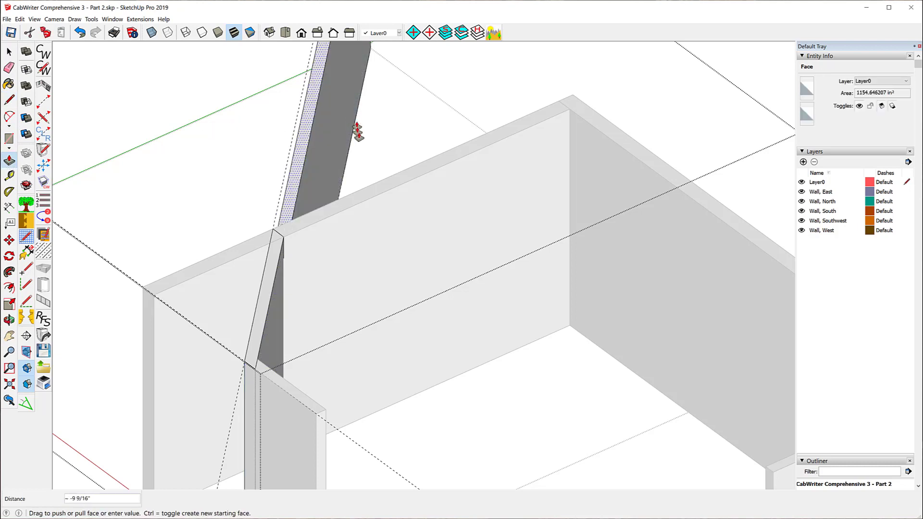
left_click(347, 159)
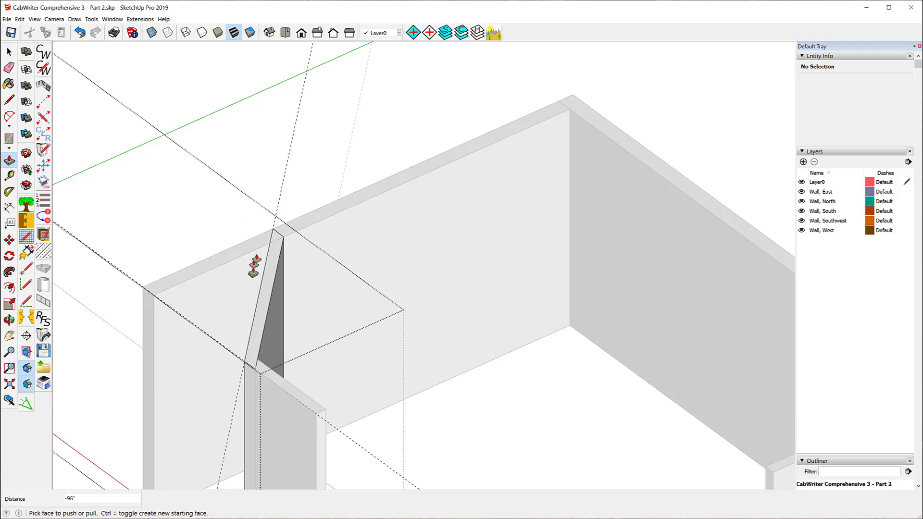
Delete the guide lines along the Southwest and South walls' top edges and close the Southwest wall component.
scroll(277, 201, "down", 4)
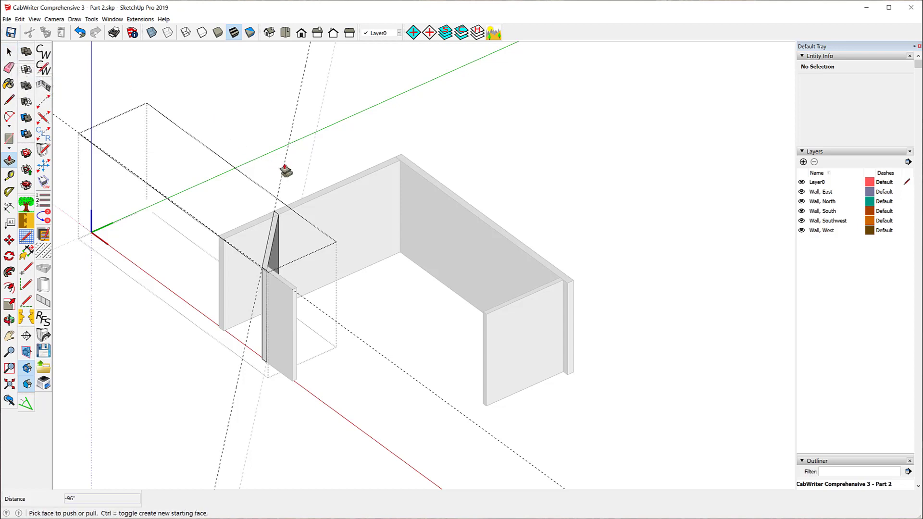
left_click(16, 51)
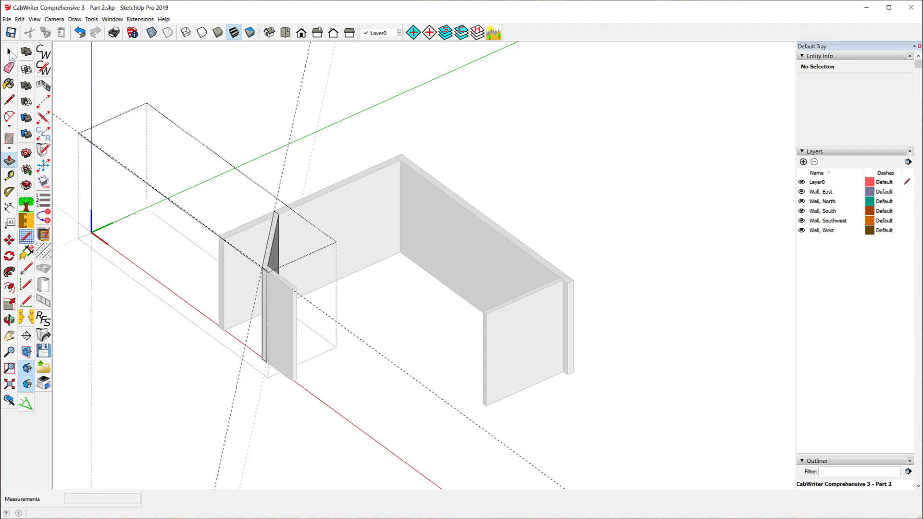
left_click(287, 152)
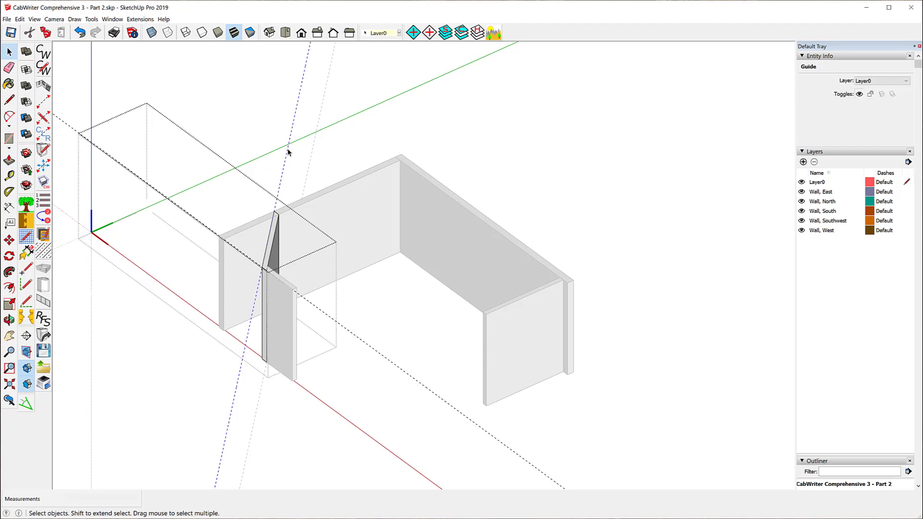
left_click(289, 148)
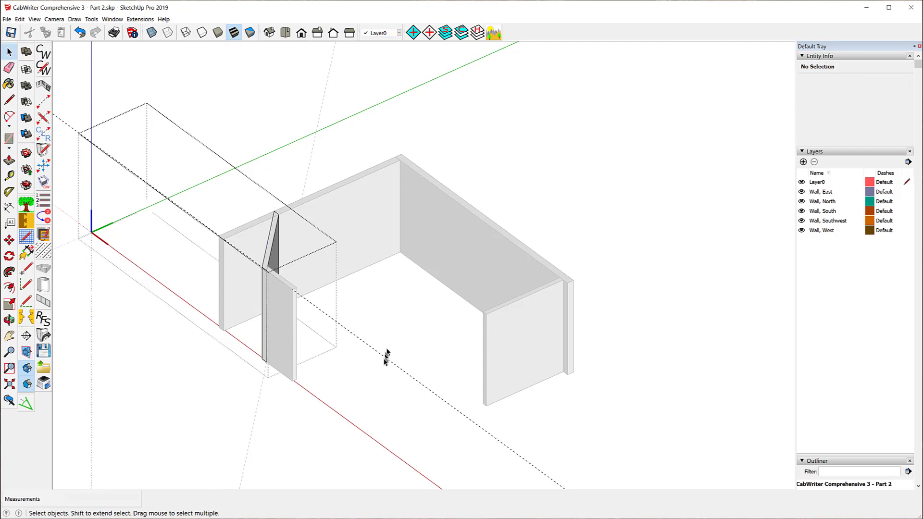
left_click(384, 358)
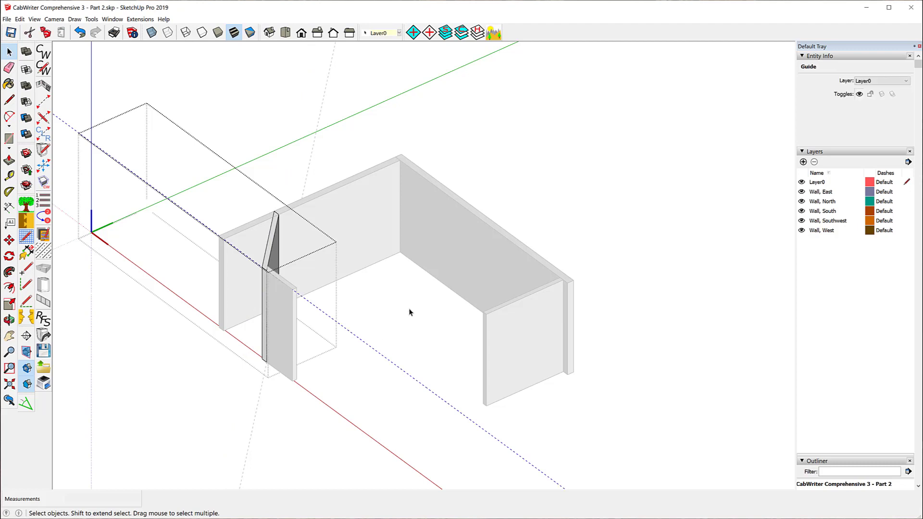
key("Delete")
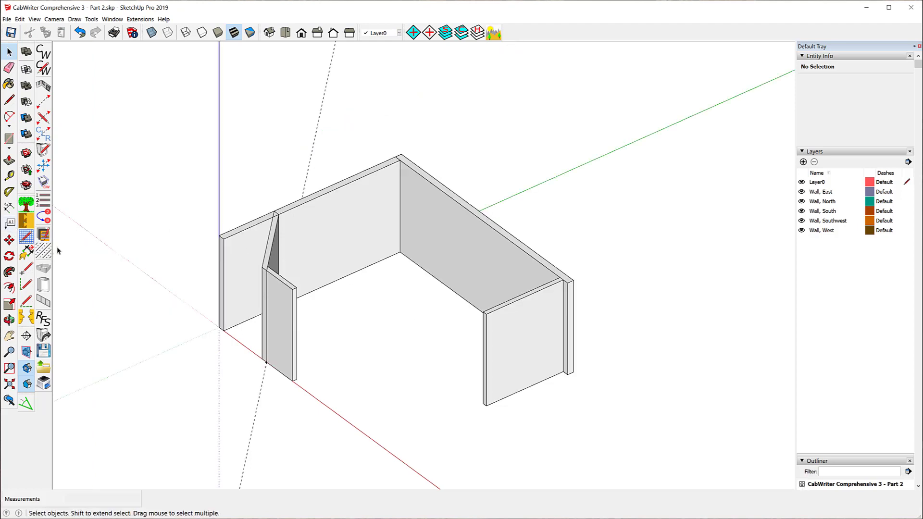
Change the Southwest wall's axes: origin at its outer bottom corner on the West wall, red along its outer bottom edge, green toward the West wall's outer face.
middle_click_drag(109, 313, 356, 312)
scroll(318, 354, "up", 3)
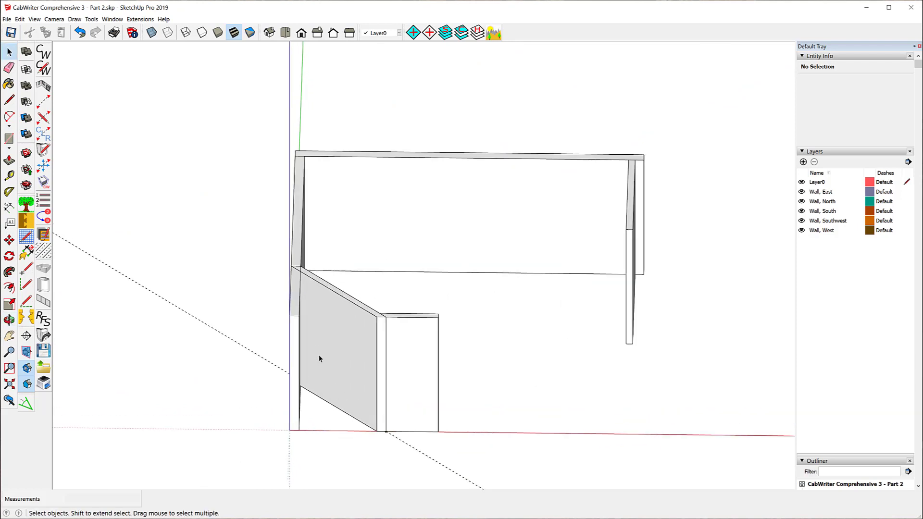
left_click(341, 307)
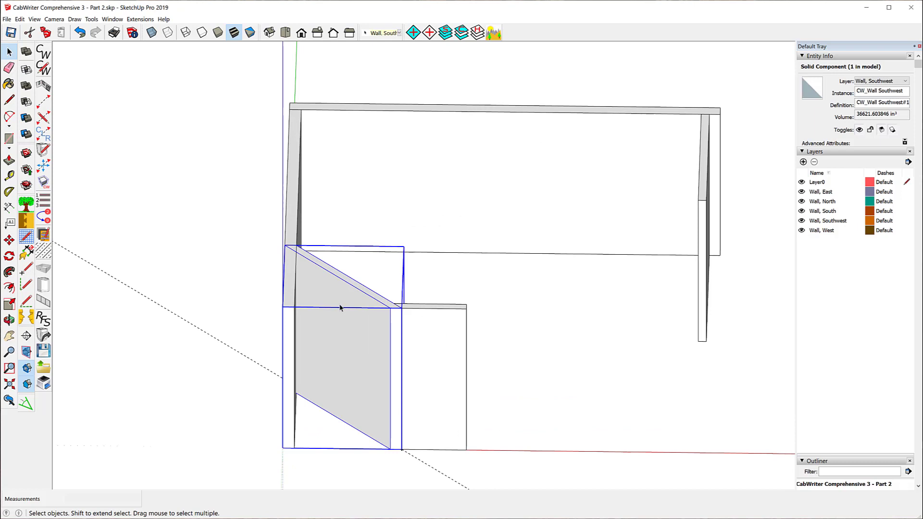
right_click(339, 307)
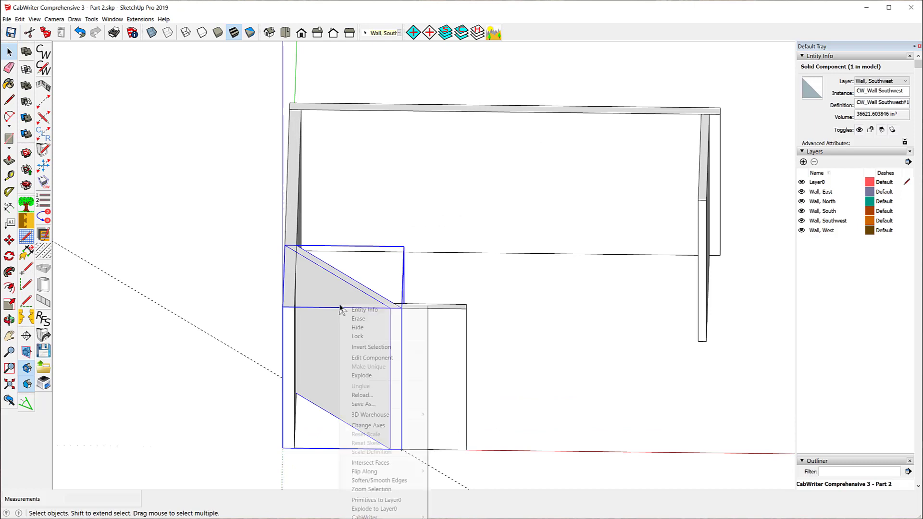
left_click(363, 425)
middle_click_drag(233, 367, 442, 361)
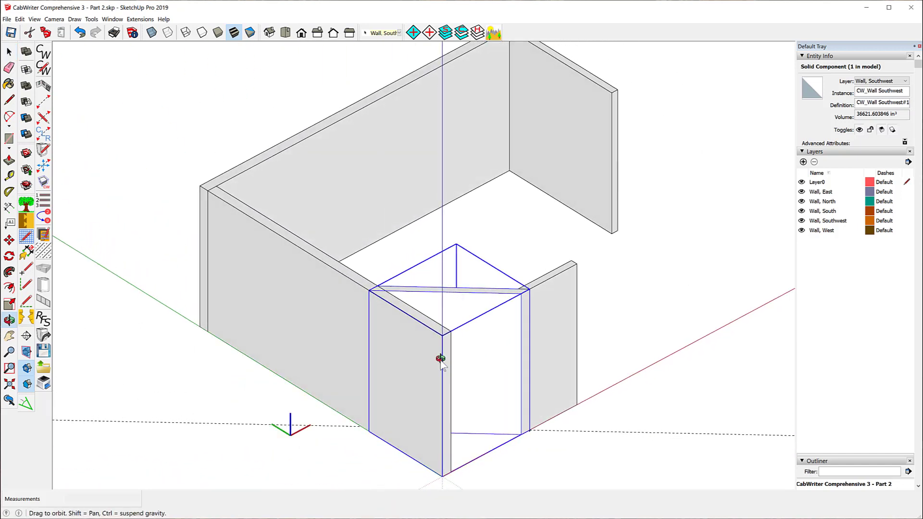
left_click(369, 431)
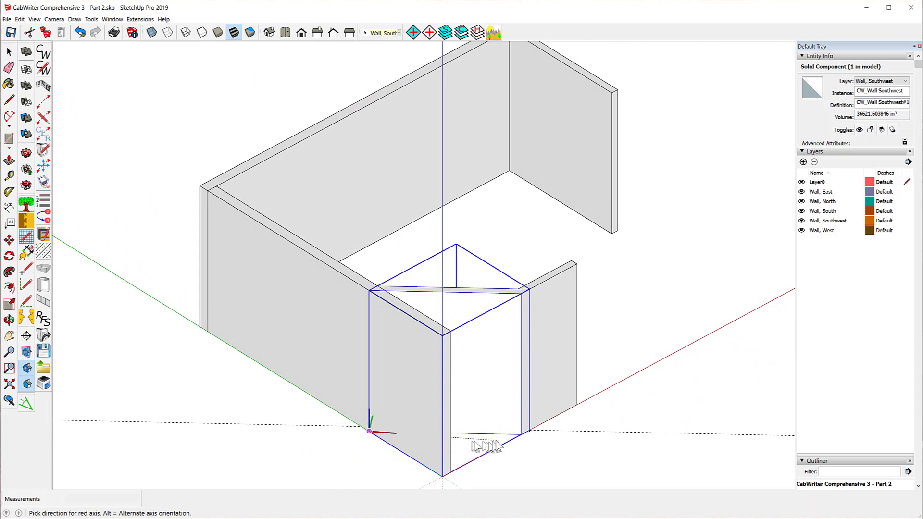
left_click(522, 435)
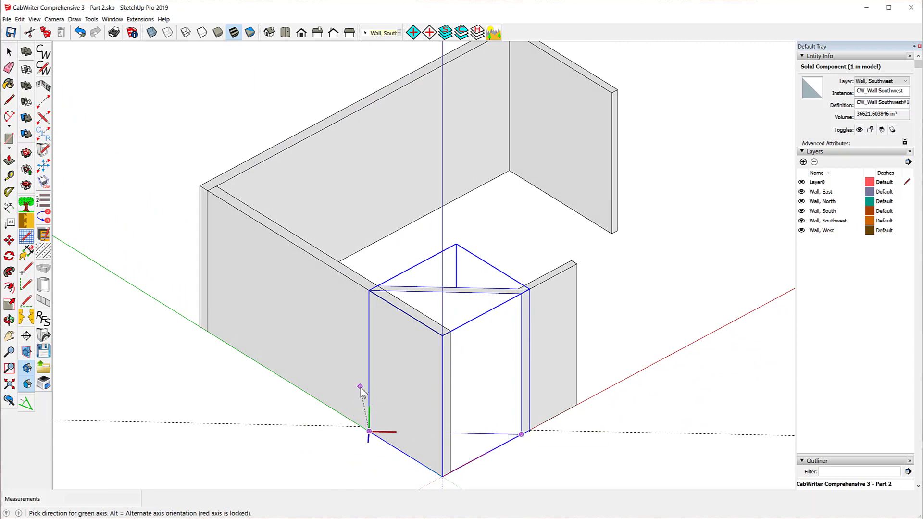
left_click(360, 388)
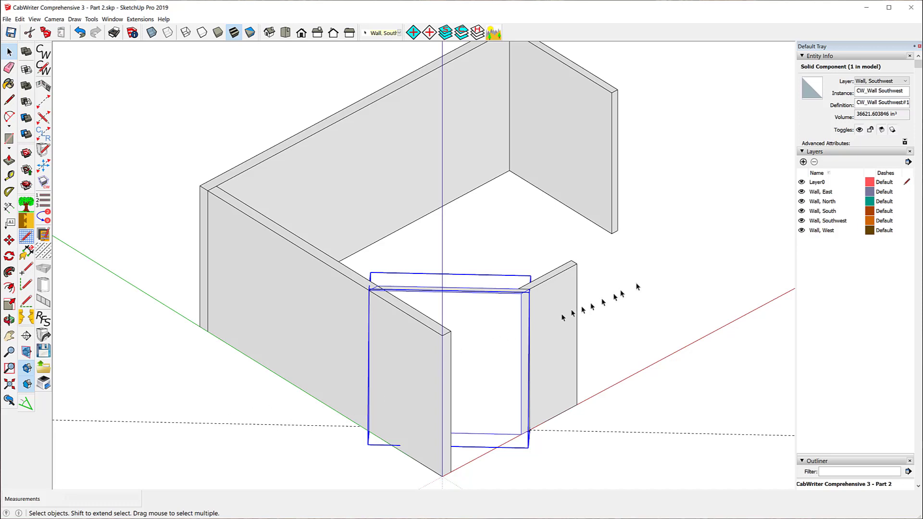
middle_click_drag(620, 290, 491, 339)
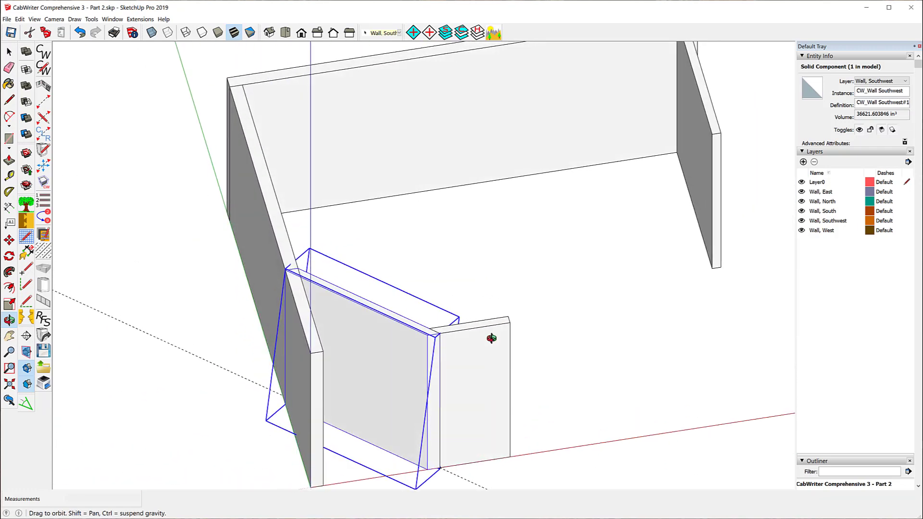
Undo the last axes change and reset the Southwest wall's axes: origin at its outer bottom West corner, red along its outer bottom edge, green into the room.
left_click(80, 34)
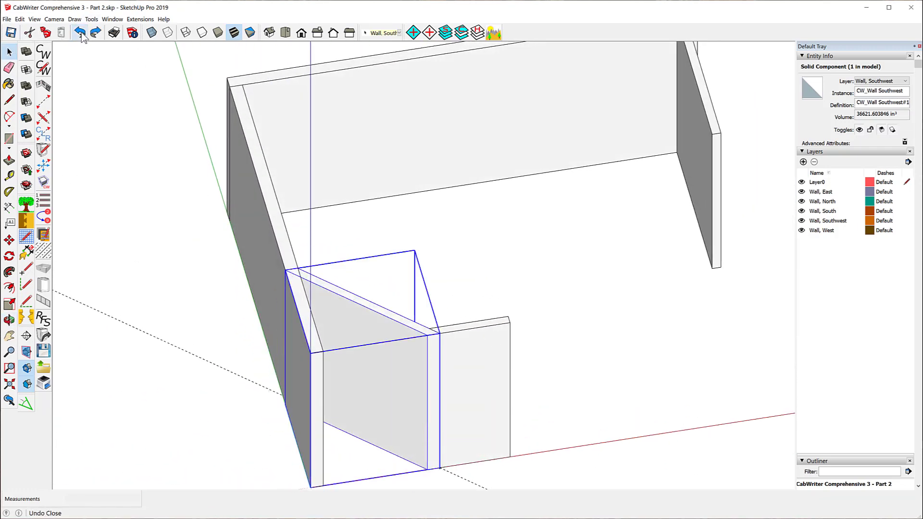
right_click(354, 335)
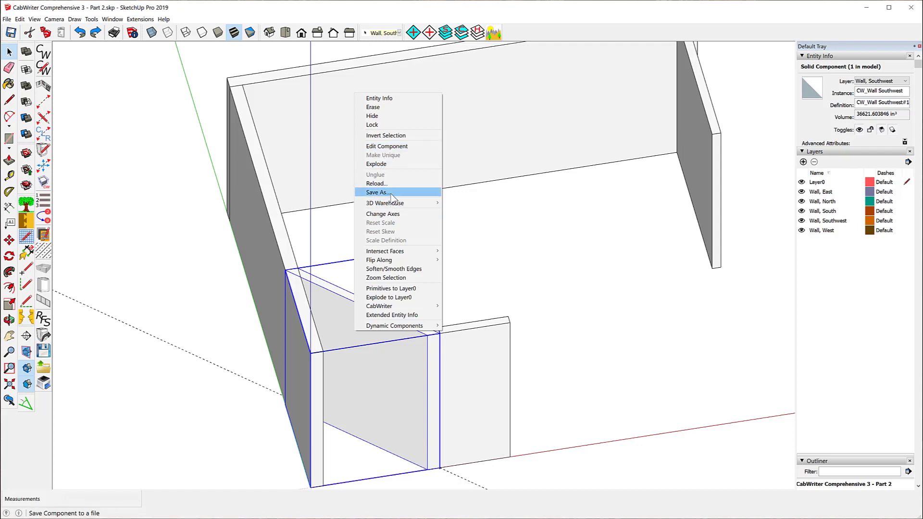
left_click(384, 214)
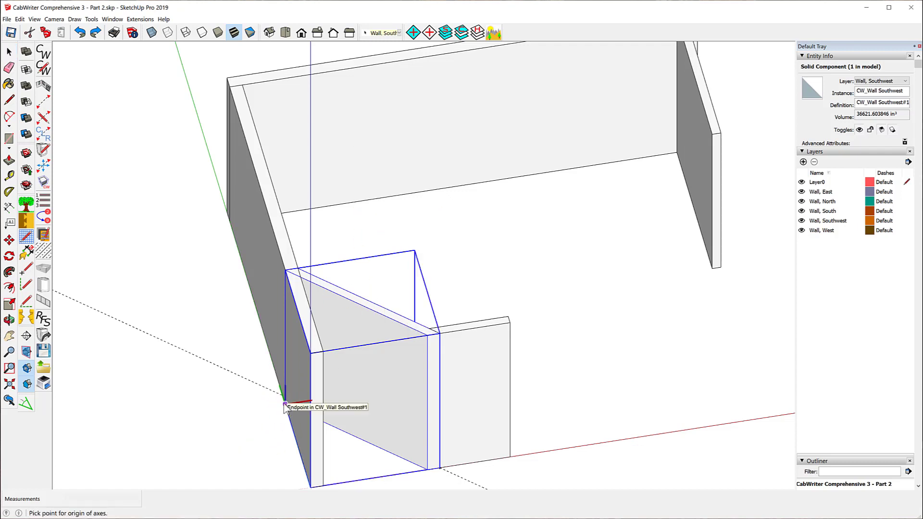
left_click(285, 404)
left_click(427, 470)
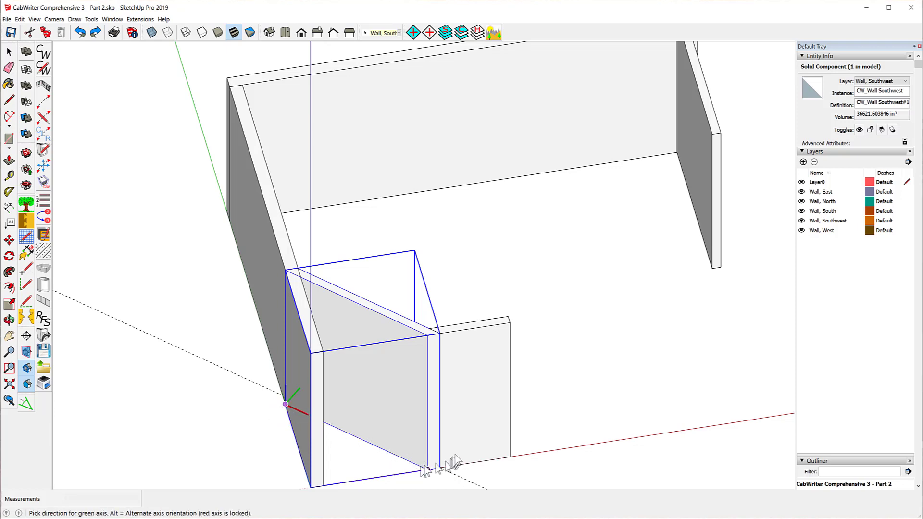
middle_click_drag(552, 433, 132, 344)
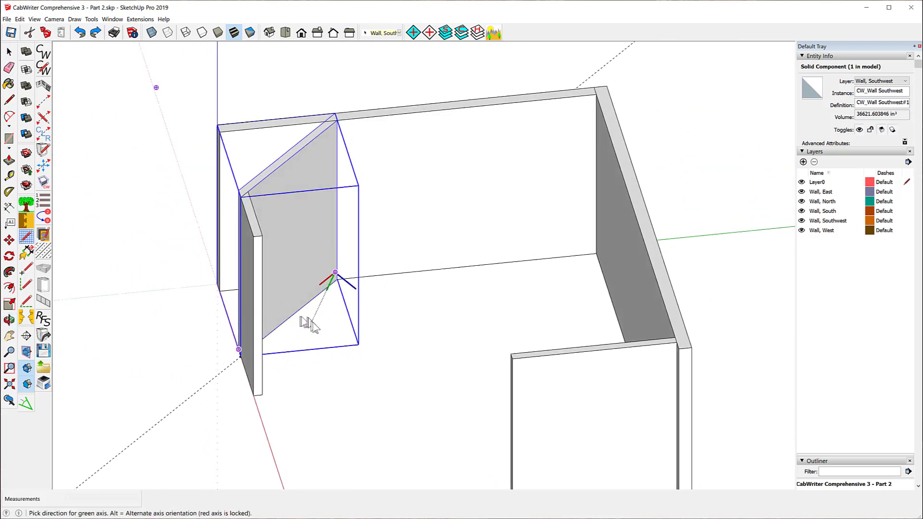
left_click(365, 283)
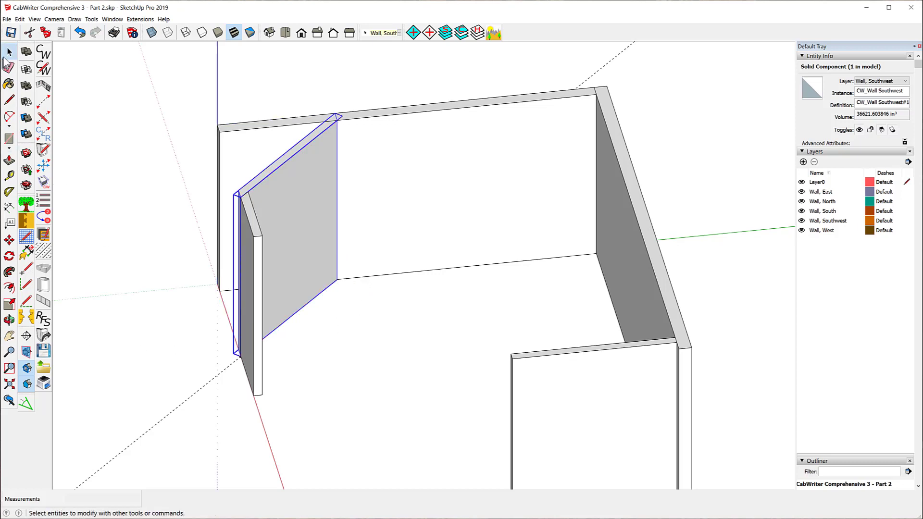
Delete the remaining dashed guide line running past the Southwest wall on the floor.
left_click(129, 181)
middle_click_drag(129, 180, 433, 247)
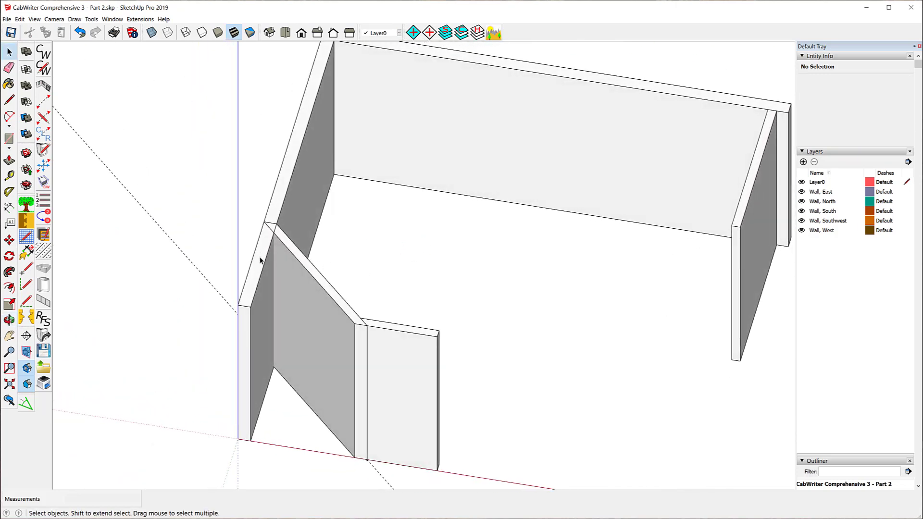
left_click(162, 236)
key("Delete")
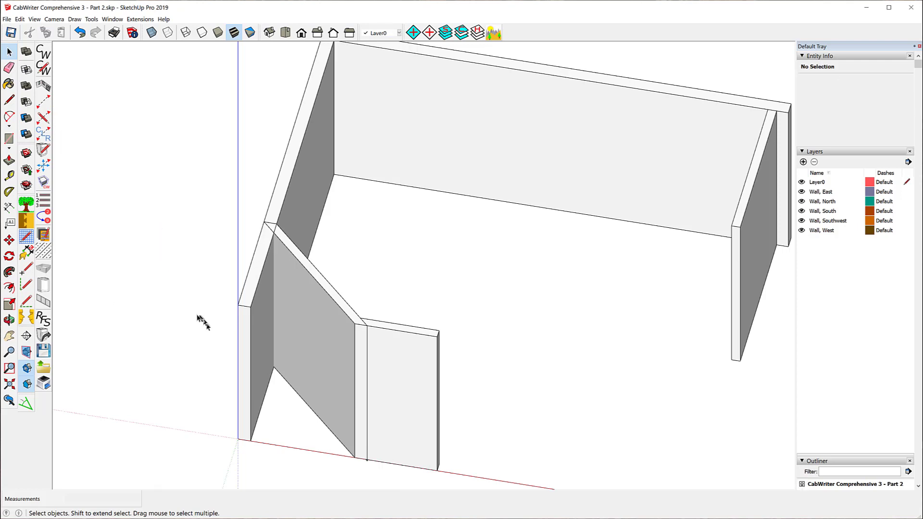
Open the West wall component and draw a line about 6 1/2 inches long across its top where the Southwest wall meets it.
left_click(258, 283)
right_click(257, 283)
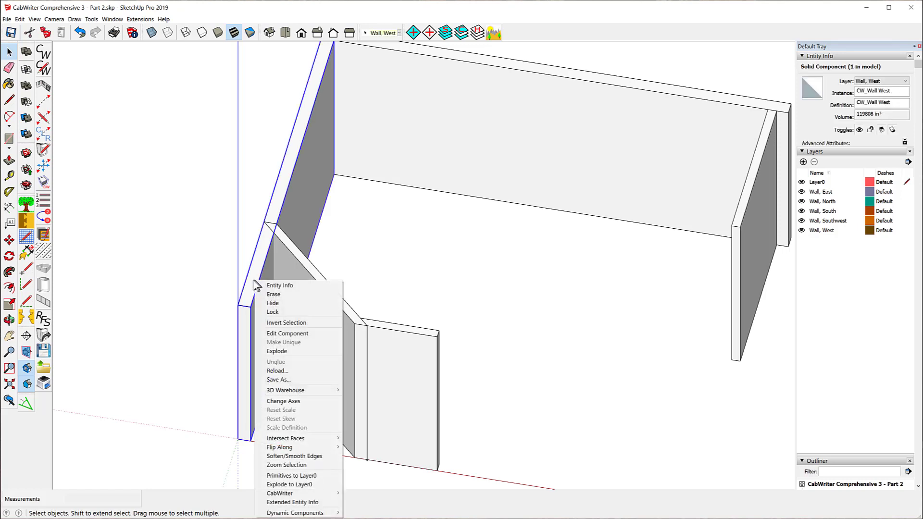
left_click(287, 333)
scroll(269, 269, "up", 8)
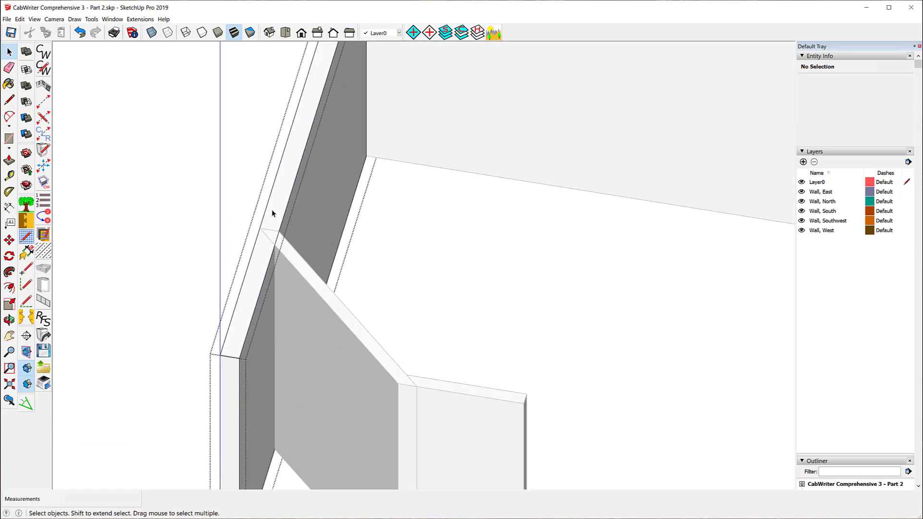
scroll(258, 236, "up", 2)
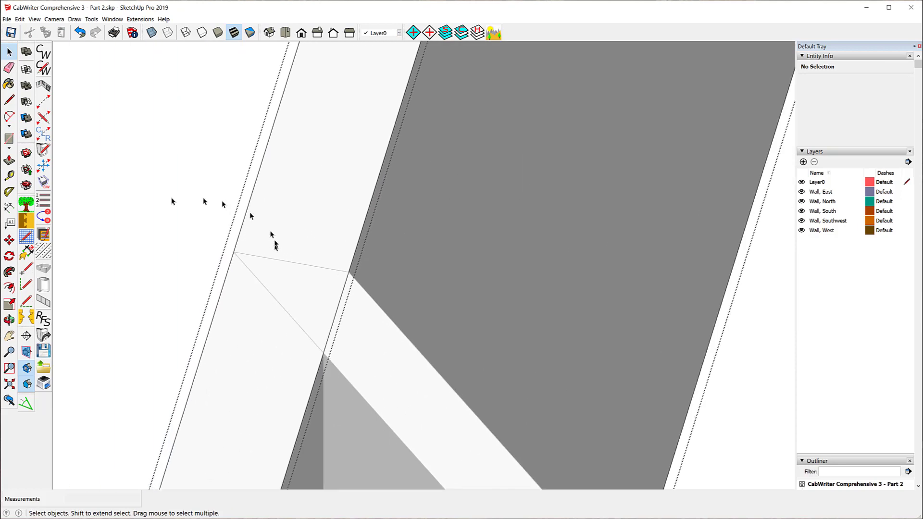
left_click(9, 100)
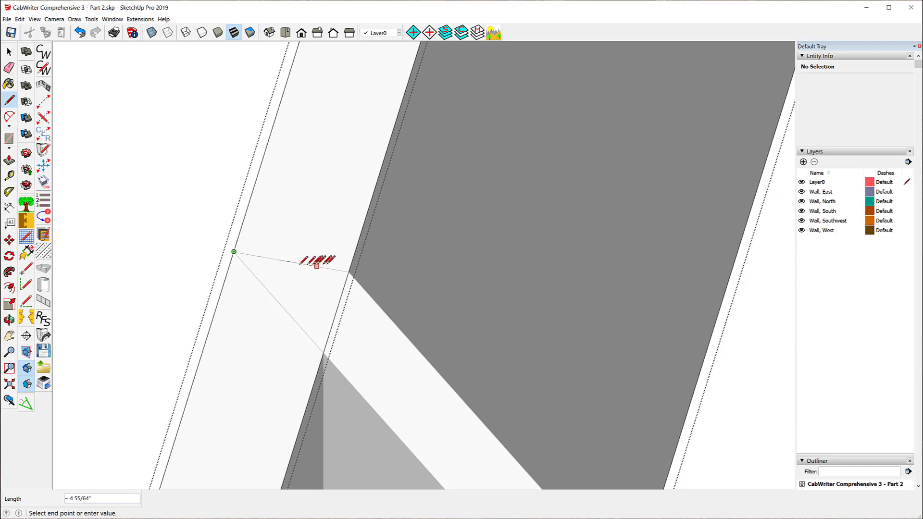
left_click(349, 271)
left_click(349, 271)
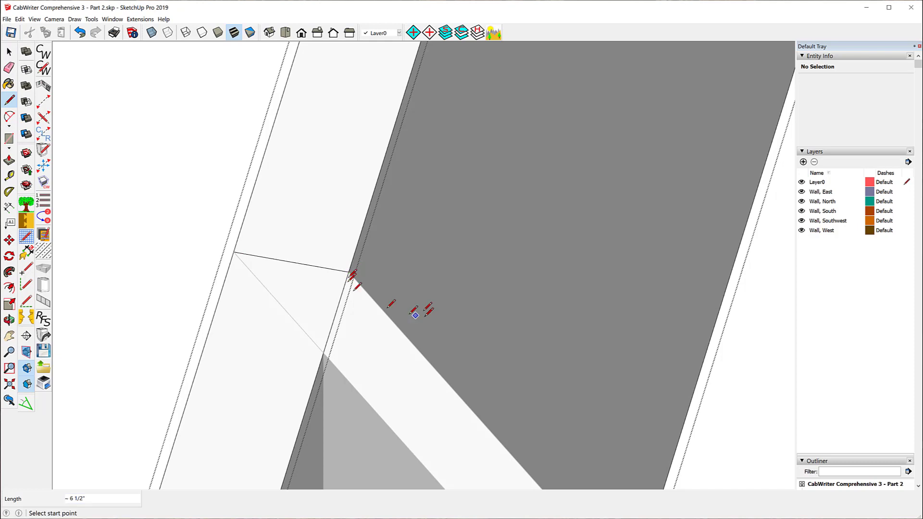
Push the West wall's top face beyond the new line down 96 inches to remove the excess, and close the component.
scroll(391, 206, "down", 6)
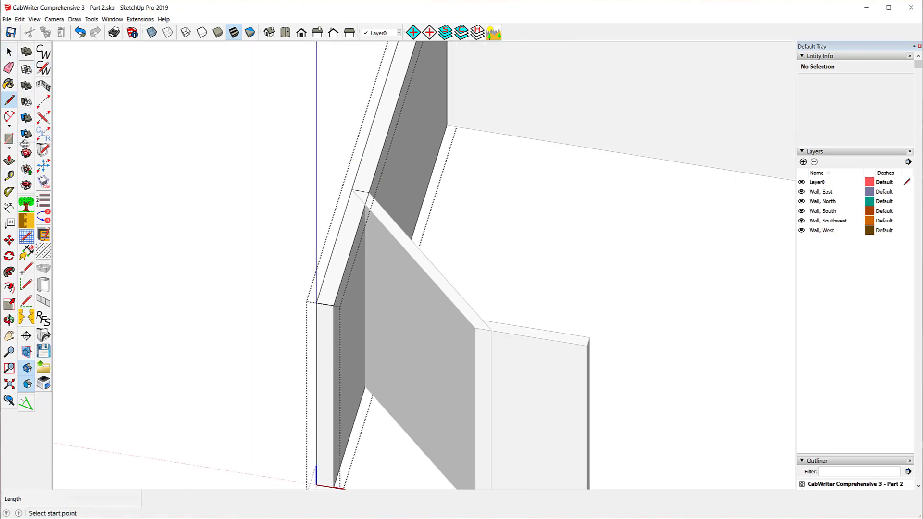
left_click(9, 160)
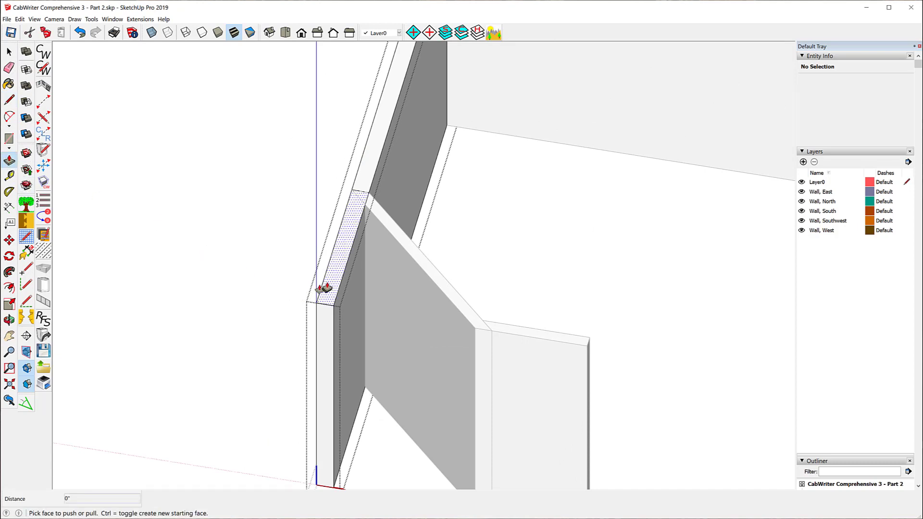
left_click(324, 287)
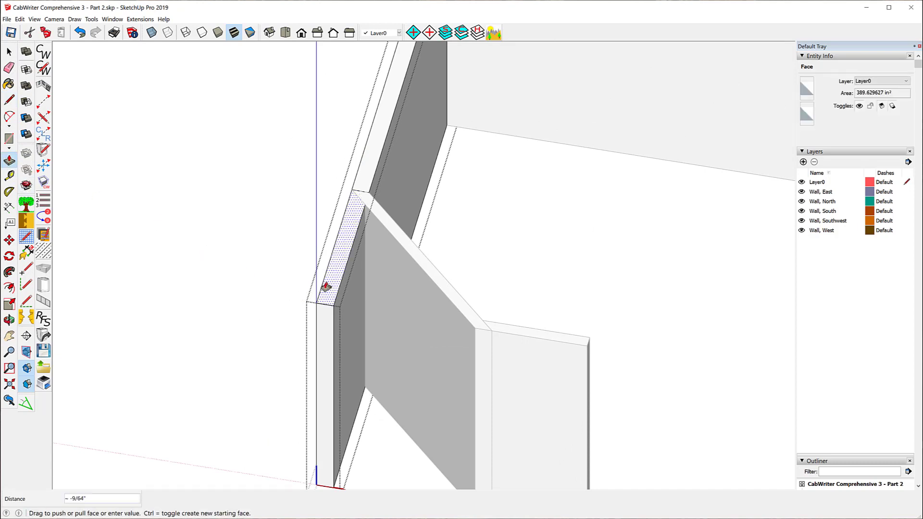
left_click(423, 454)
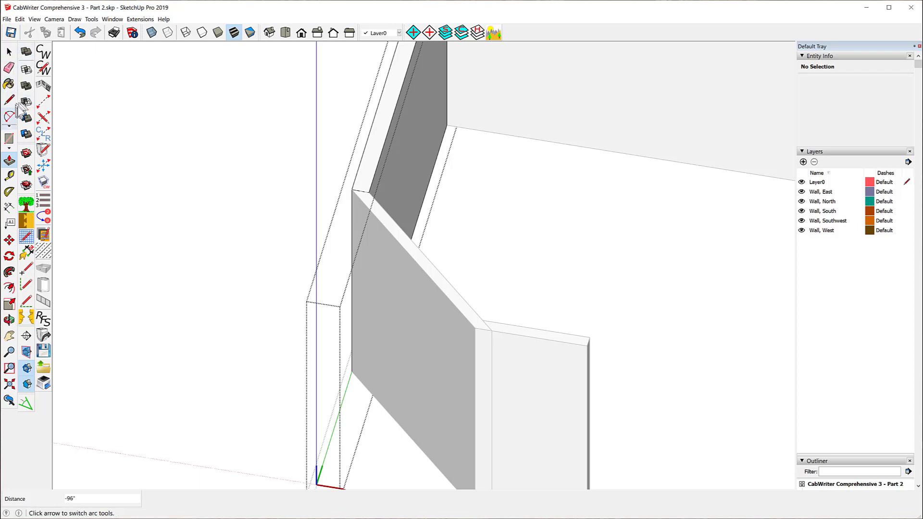
middle_click_drag(157, 166, 552, 207)
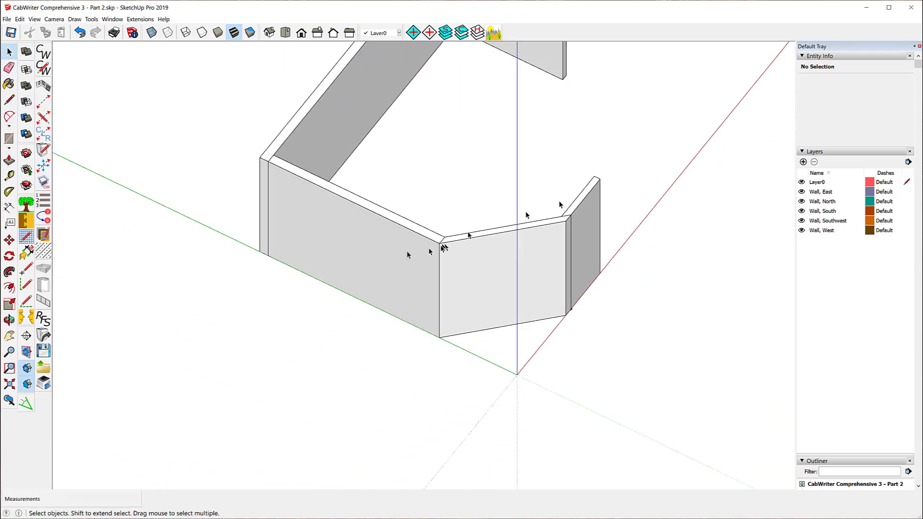
Change the West wall's axes: origin at its outer bottom corner on the North wall, red along its outer bottom edge toward the Southwest wall, green into the room.
left_click(322, 249)
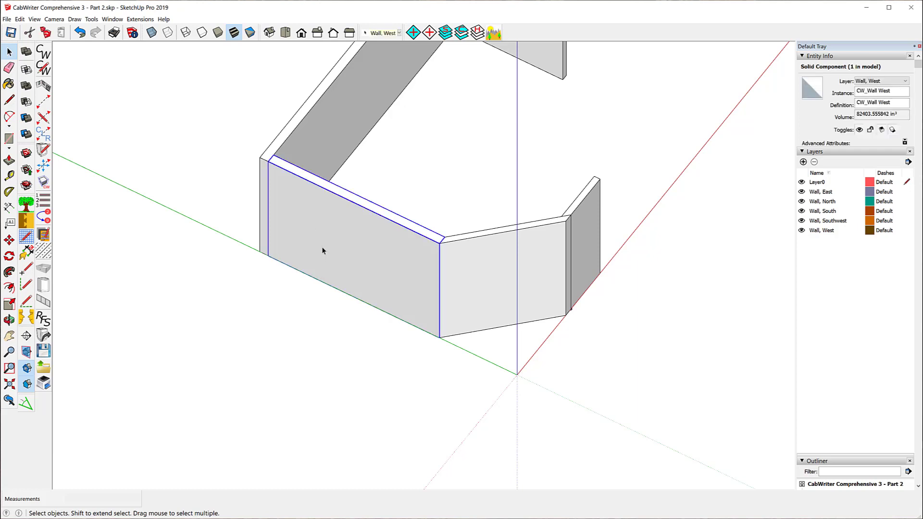
right_click(322, 250)
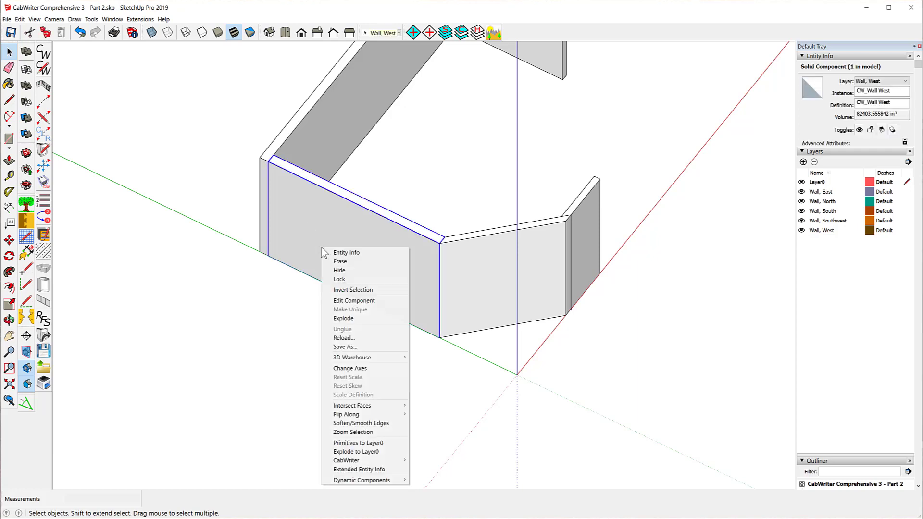
left_click(343, 371)
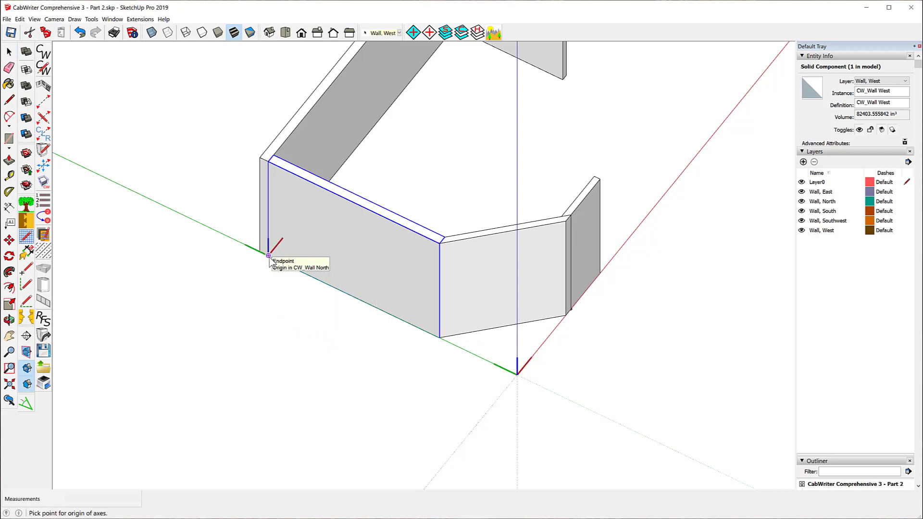
left_click(269, 255)
left_click(439, 338)
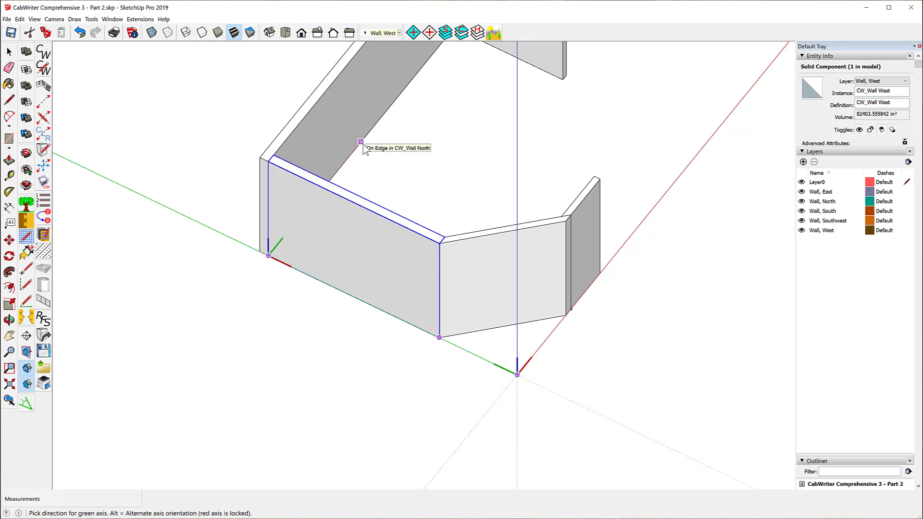
key("Escape")
key("space")
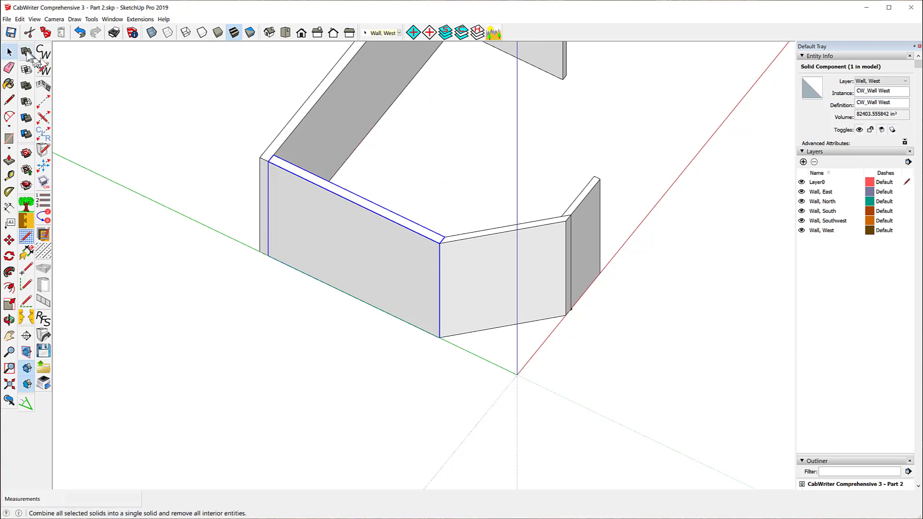
left_click(184, 307)
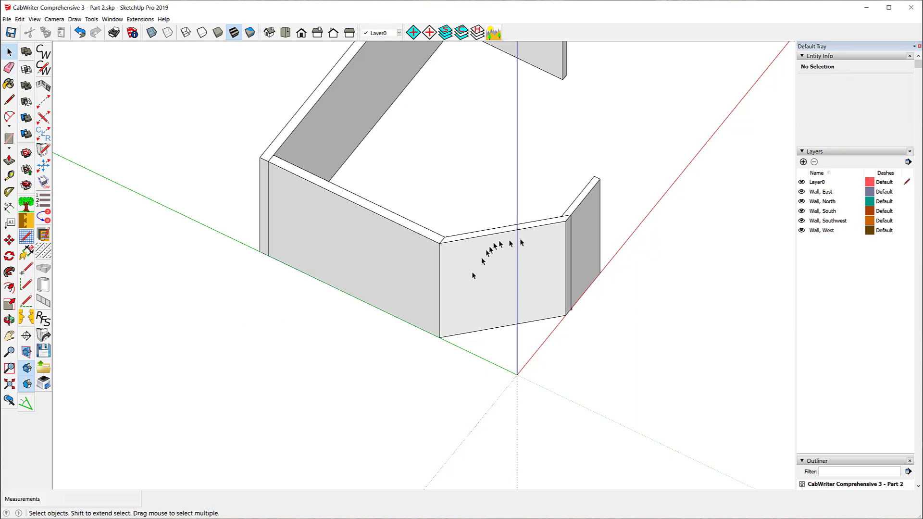
middle_click_drag(592, 238, 90, 154)
scroll(89, 156, "down", 2)
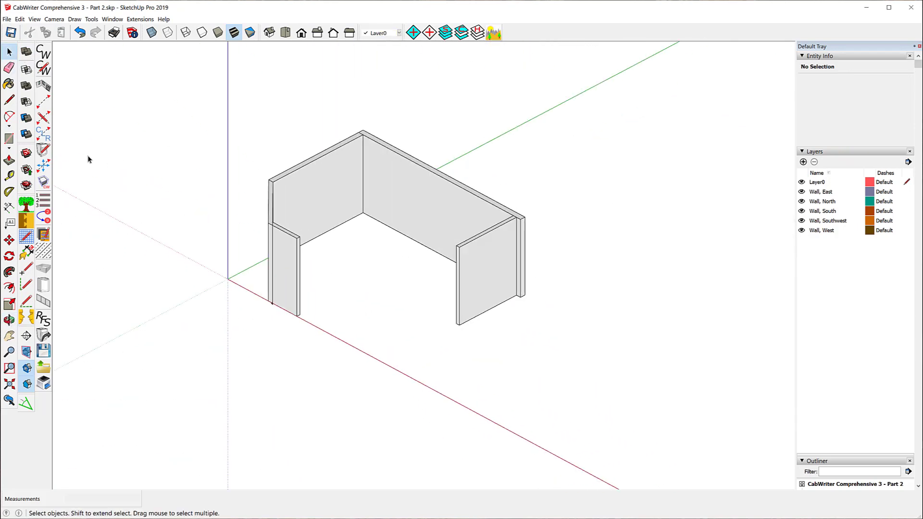
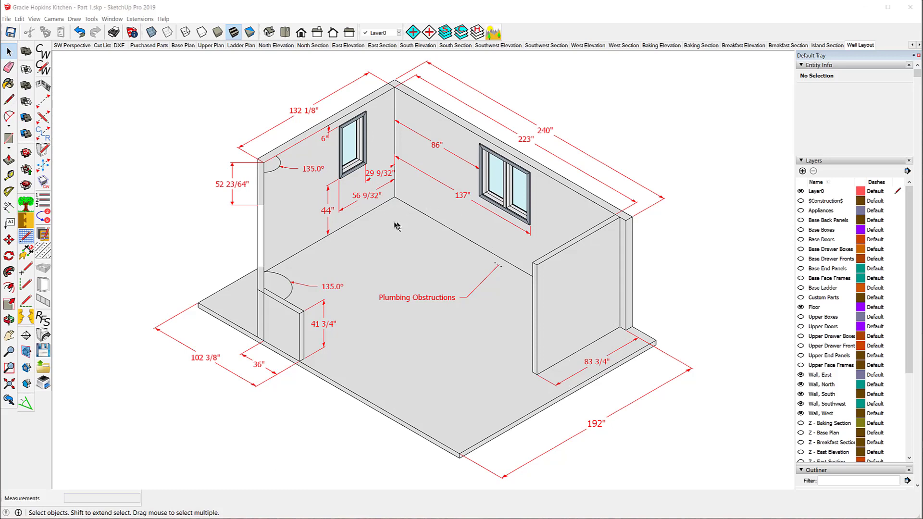
left_click(350, 128)
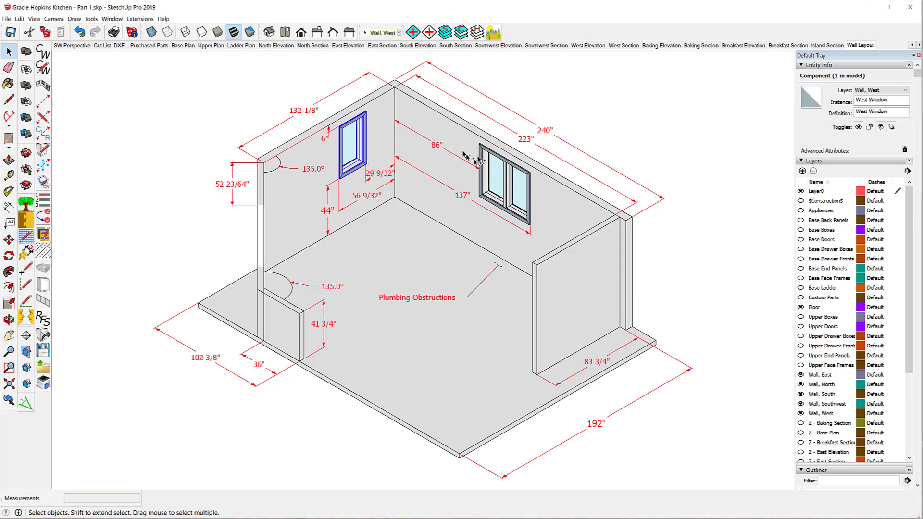
left_click(484, 152, "shift")
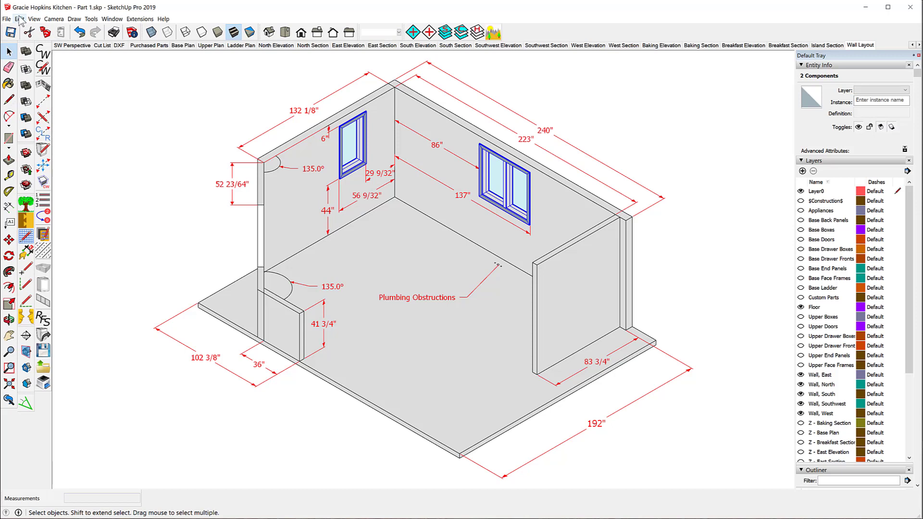
right_click(366, 163)
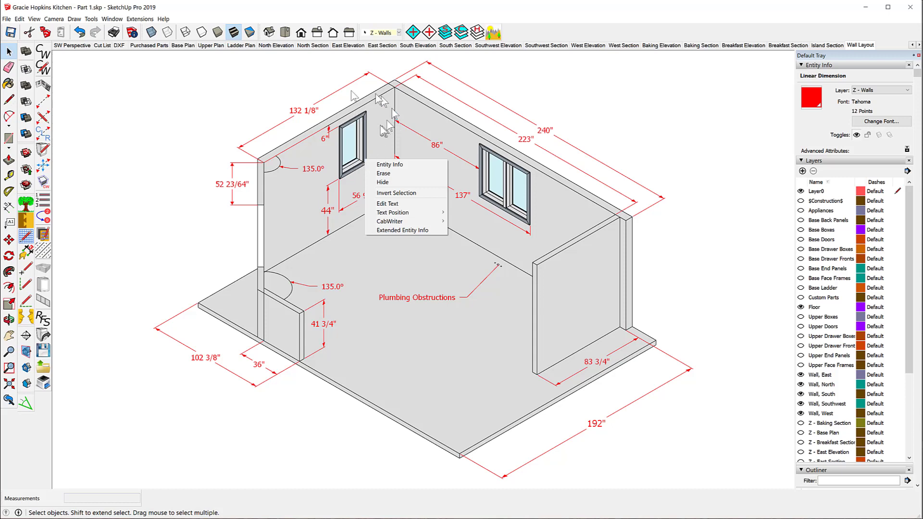
left_click(250, 98)
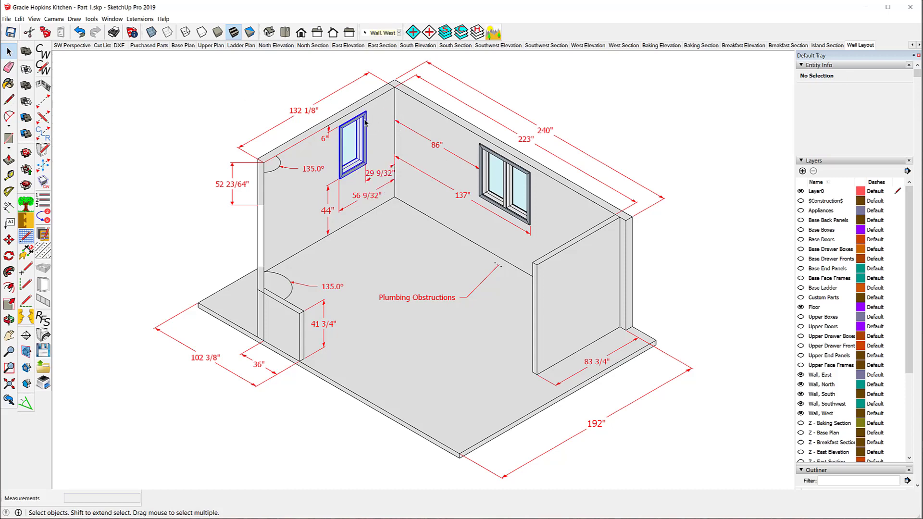
Copy the West and North wall windows together from the dimensioned Part 1 kitchen model.
left_click(366, 123)
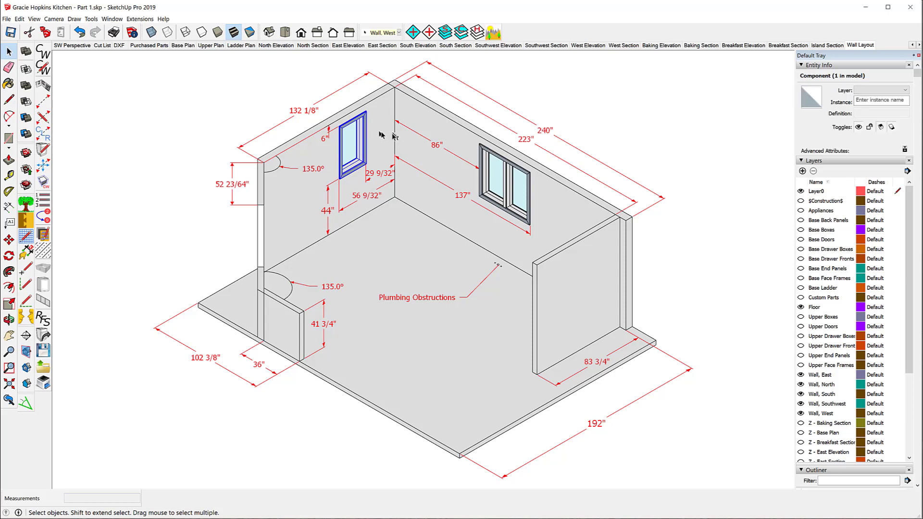
left_click(483, 199, "shift")
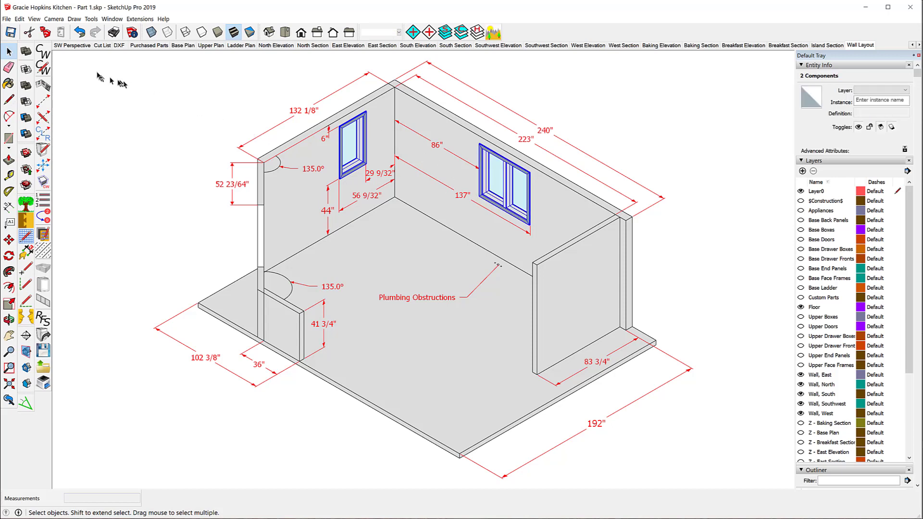
left_click(20, 18)
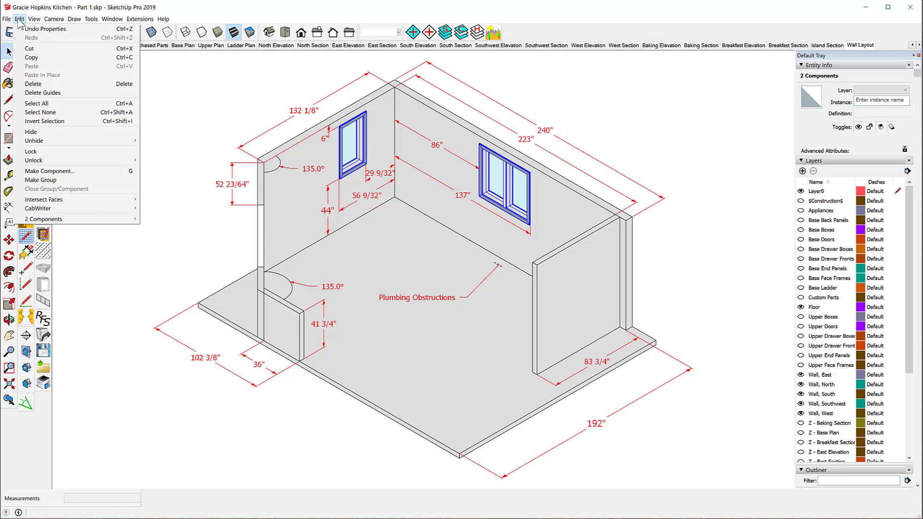
left_click(32, 57)
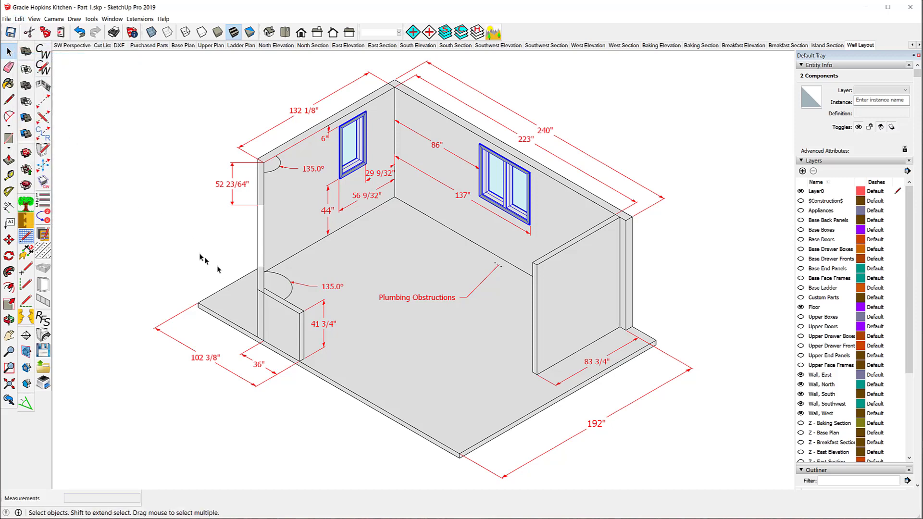
middle_click_drag(193, 247, 332, 250)
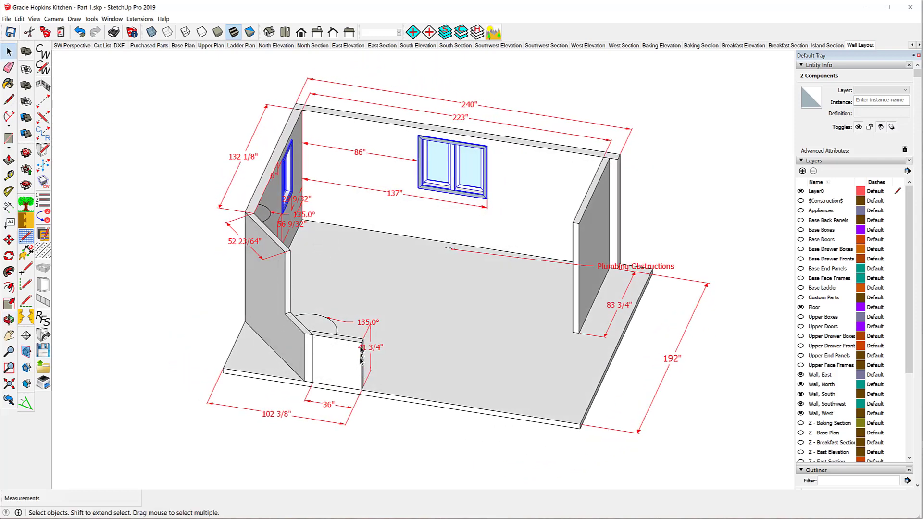
Switch to the CabWriter Comprehensive 3 - Part 2 model and paste the two copied windows in place on the West and North walls.
middle_click_drag(423, 361, 337, 354)
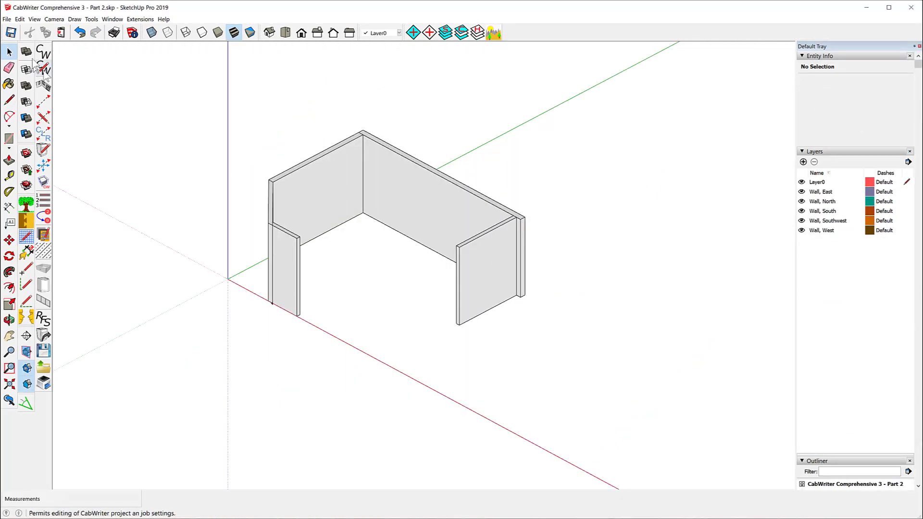
left_click(23, 19)
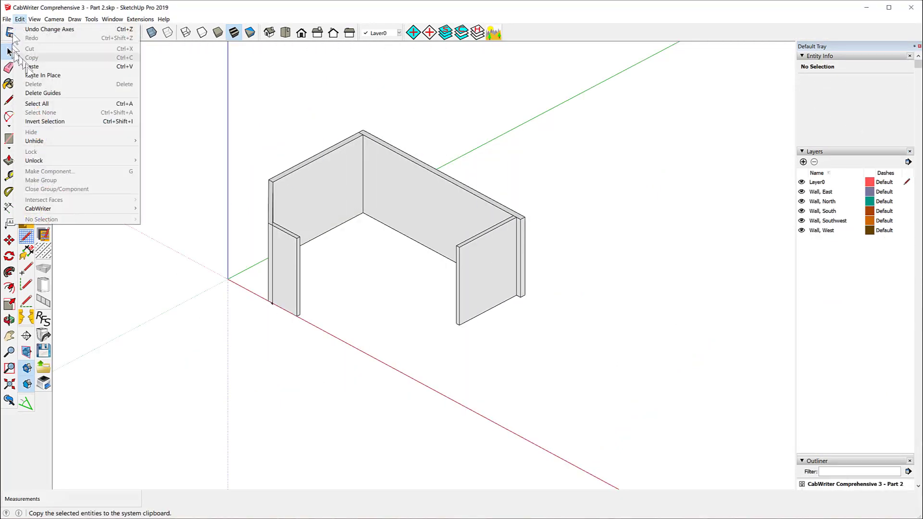
left_click(57, 75)
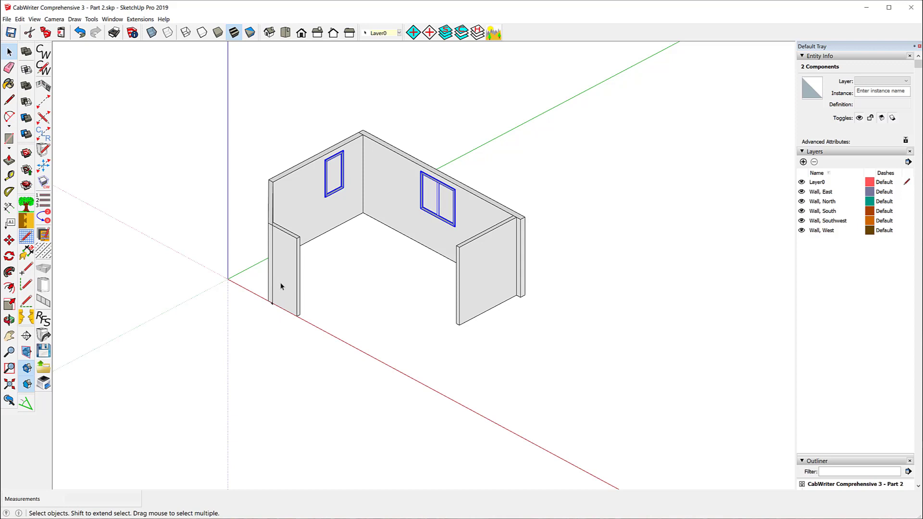
left_click(324, 351)
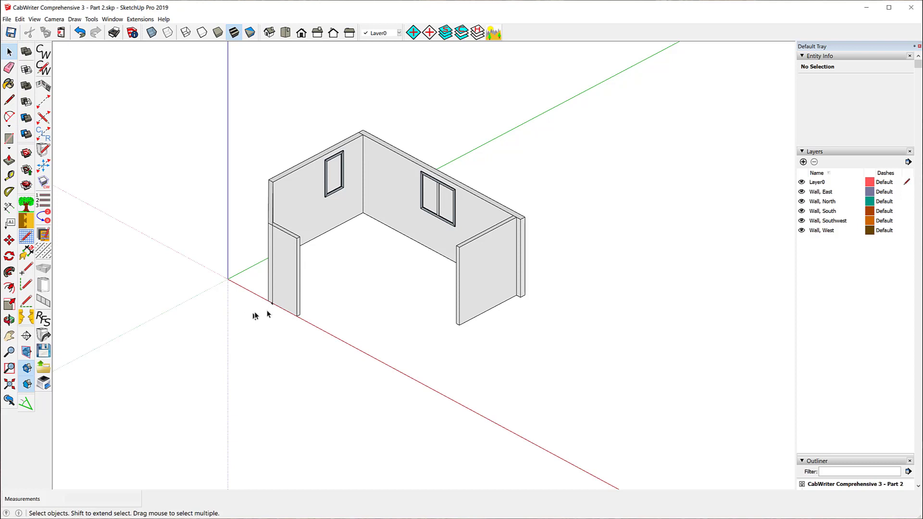
Place a guide line parallel to the red axis and 41.75 inches above it, crossing the South wall.
left_click(9, 175)
left_click(319, 327)
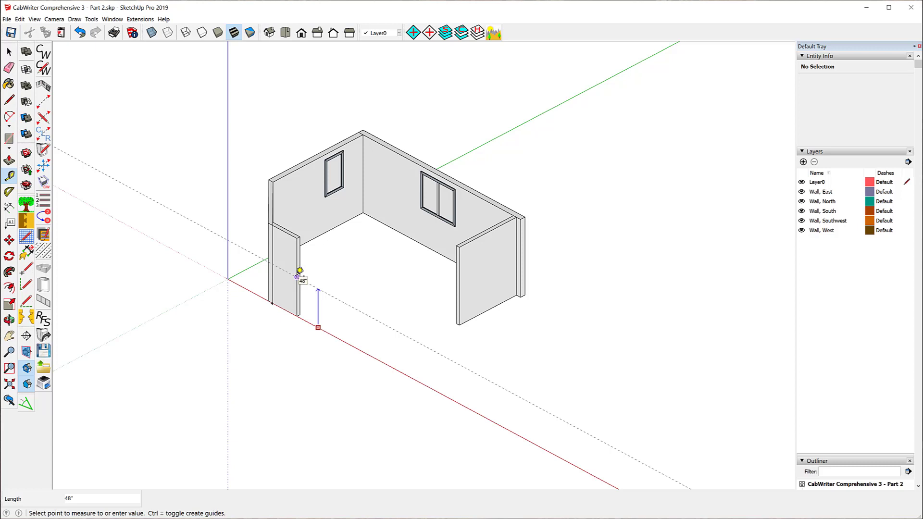
type("41.75")
key("Return")
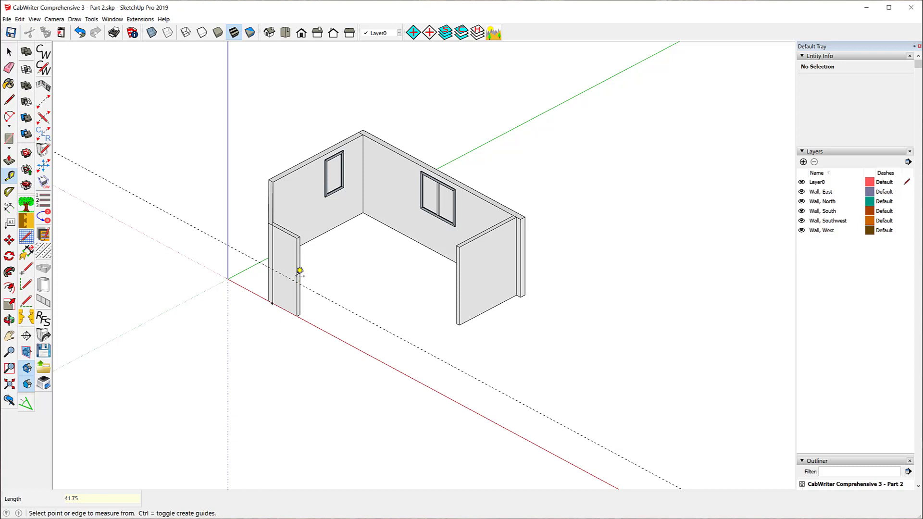
Open the South wall component, push its top face down 54 1/4 inches to the guide, and delete the guide outside the component.
left_click(9, 52)
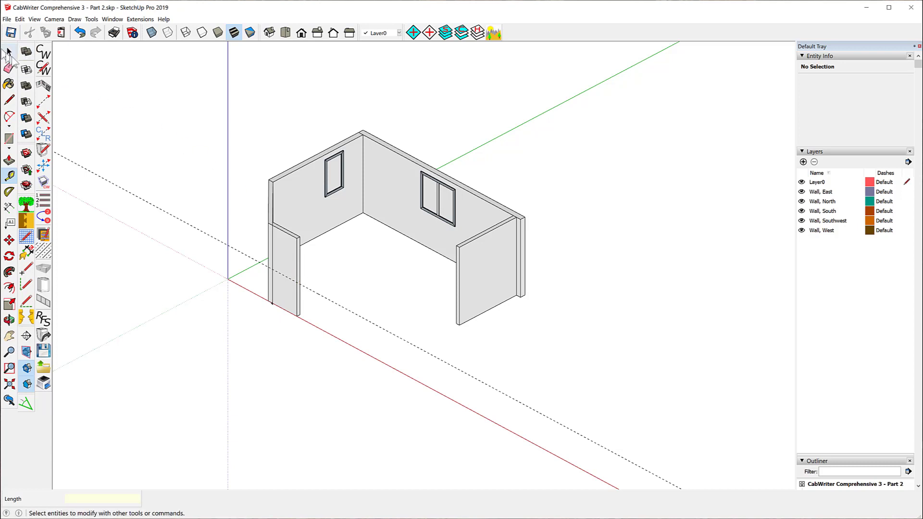
left_click(289, 250)
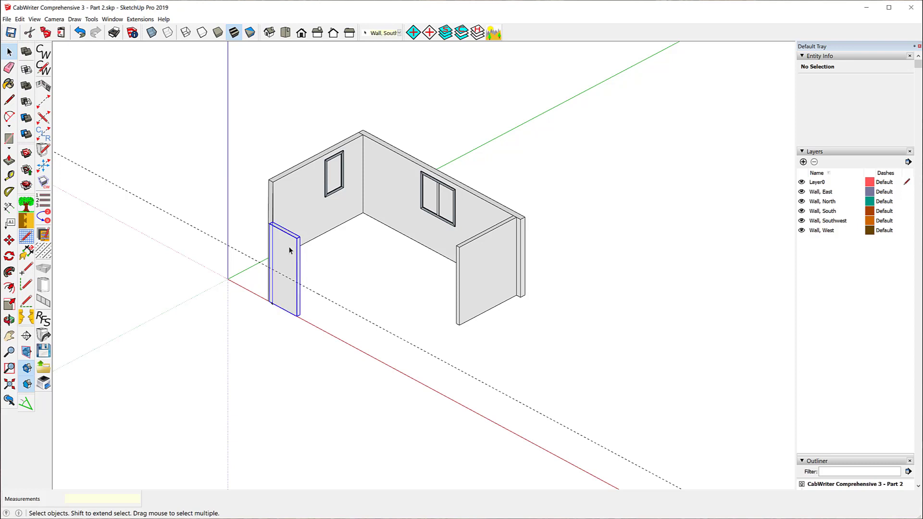
right_click(289, 250)
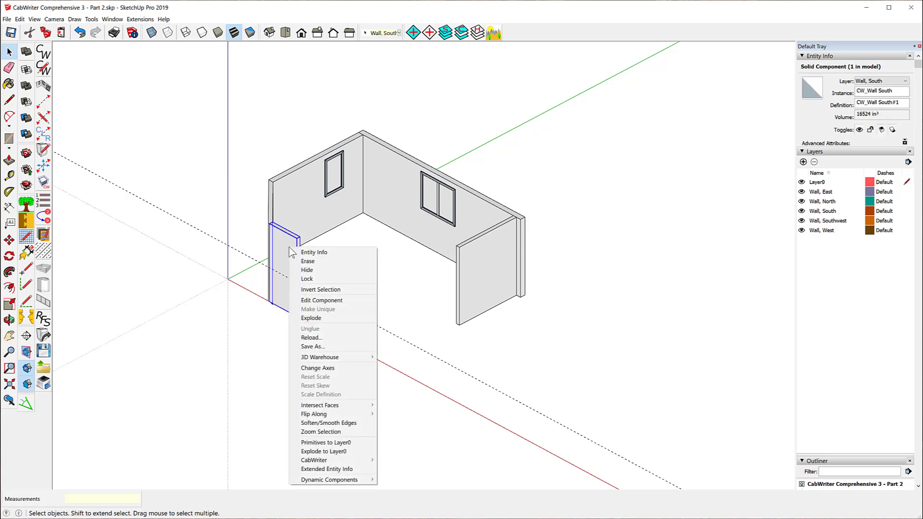
left_click(317, 301)
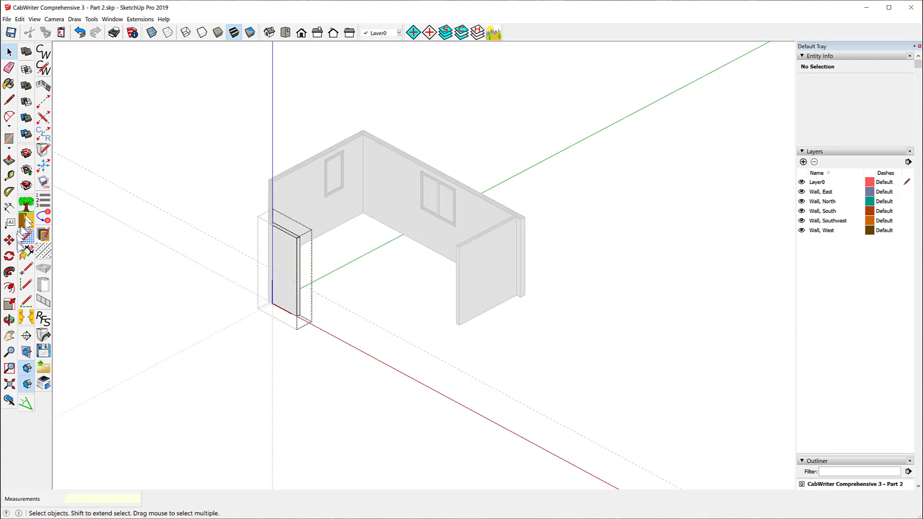
left_click(9, 161)
scroll(328, 245, "up", 2)
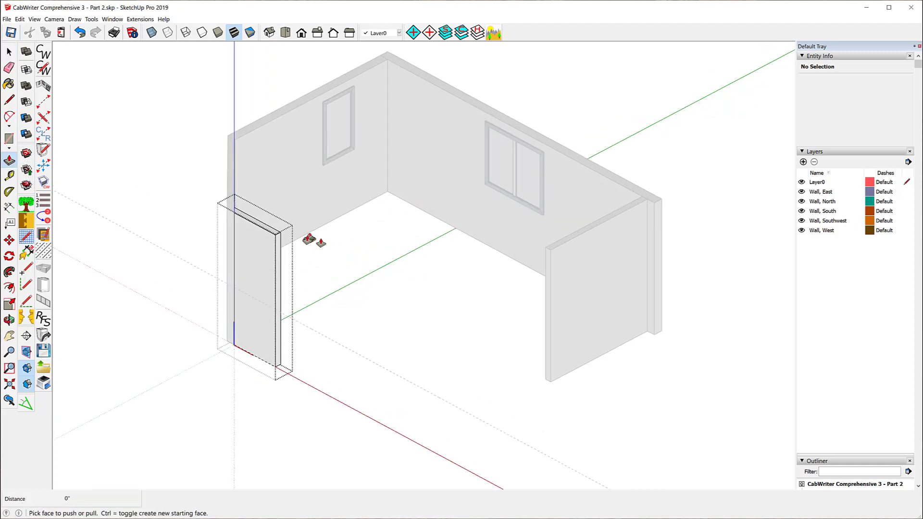
left_click(275, 238)
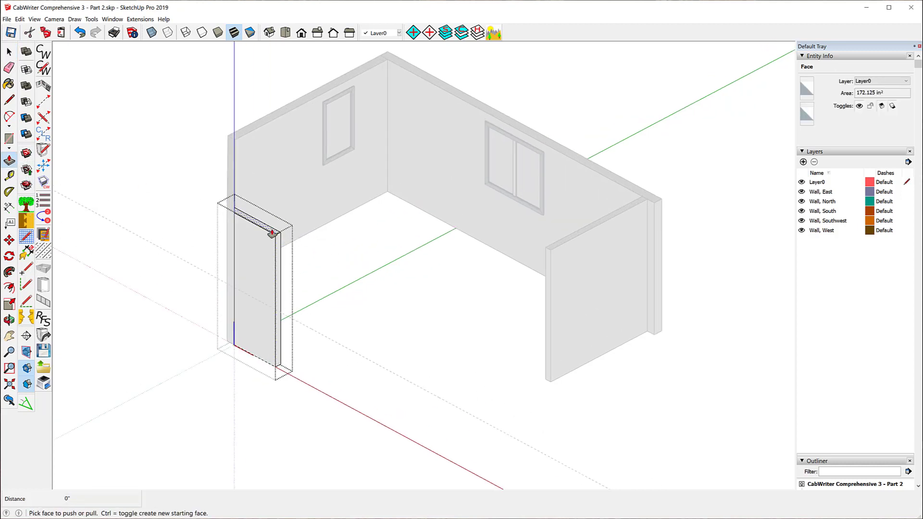
left_click(307, 331)
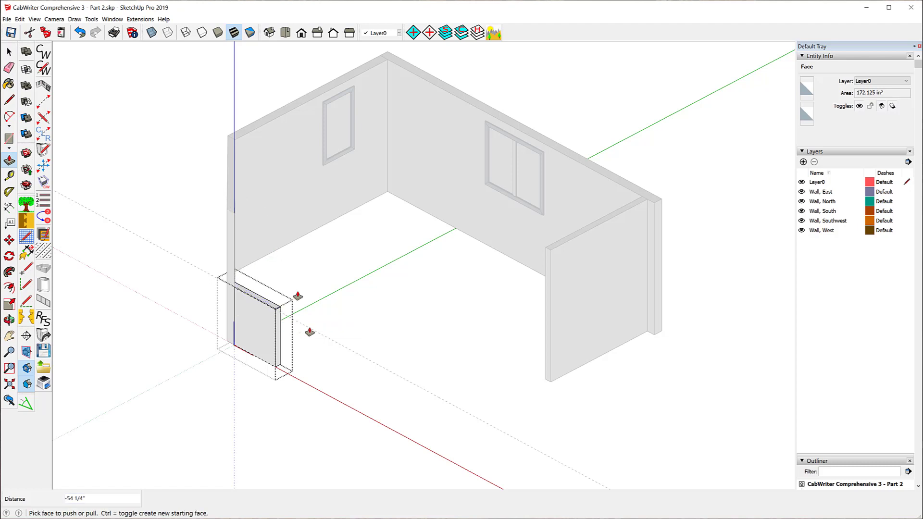
left_click(9, 51)
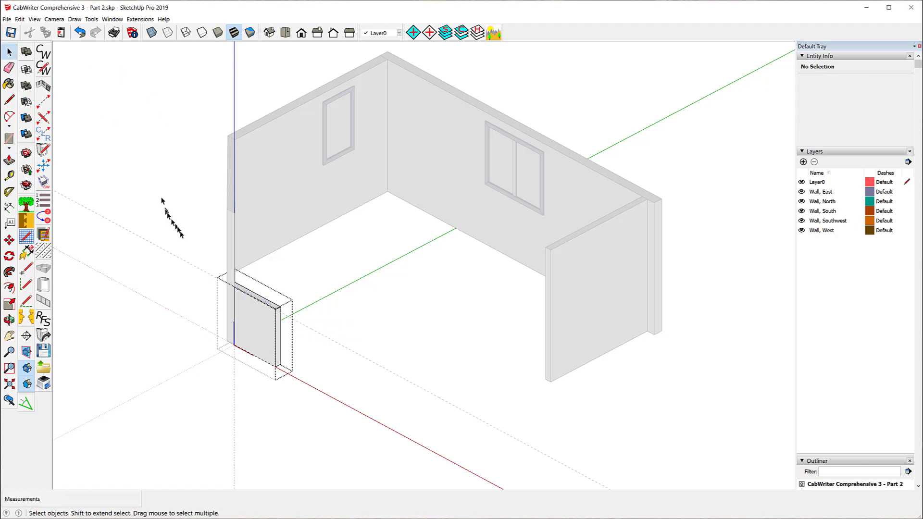
left_click(184, 231)
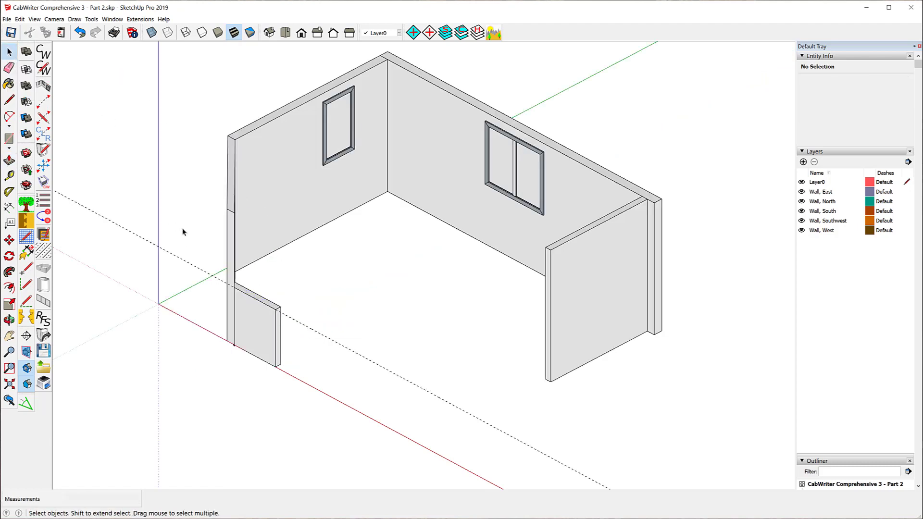
left_click(316, 335)
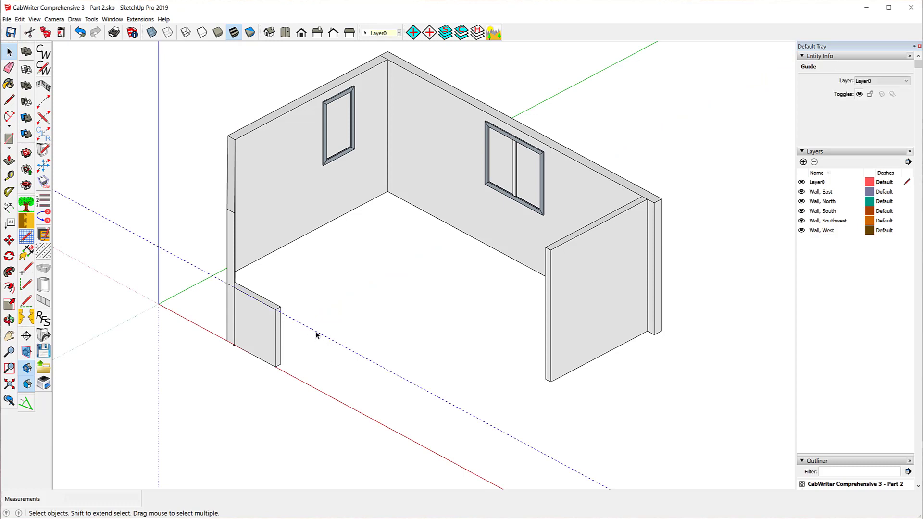
key("Delete")
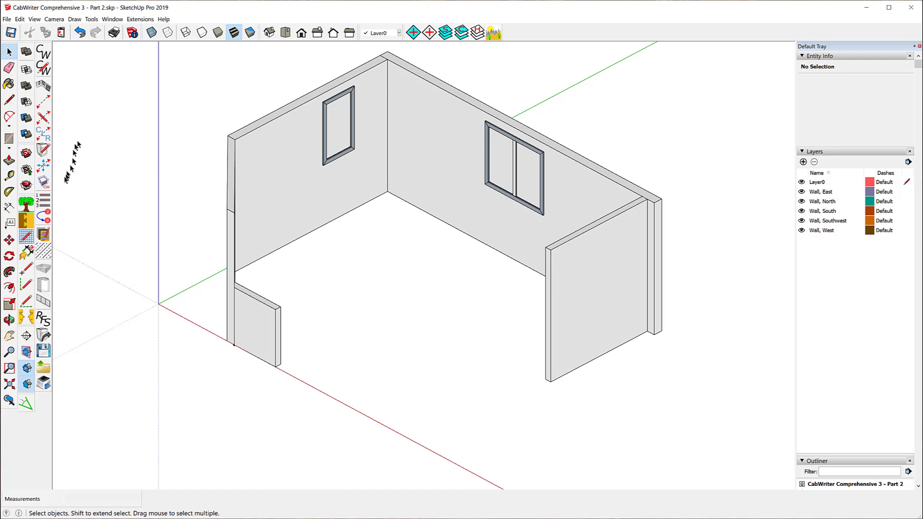
Place a guide point on the Southwest wall's inner top edge, 52 23/64 inches from its corner with the West wall.
left_click(9, 175)
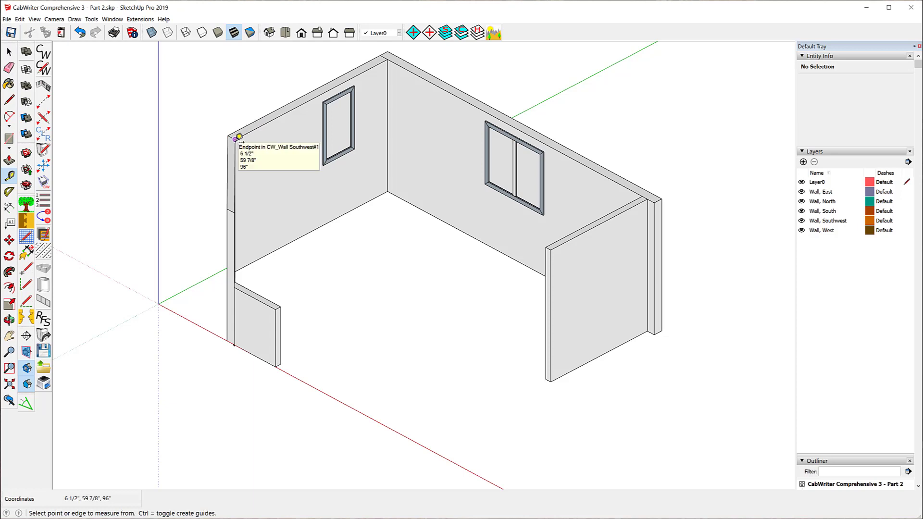
left_click(235, 140)
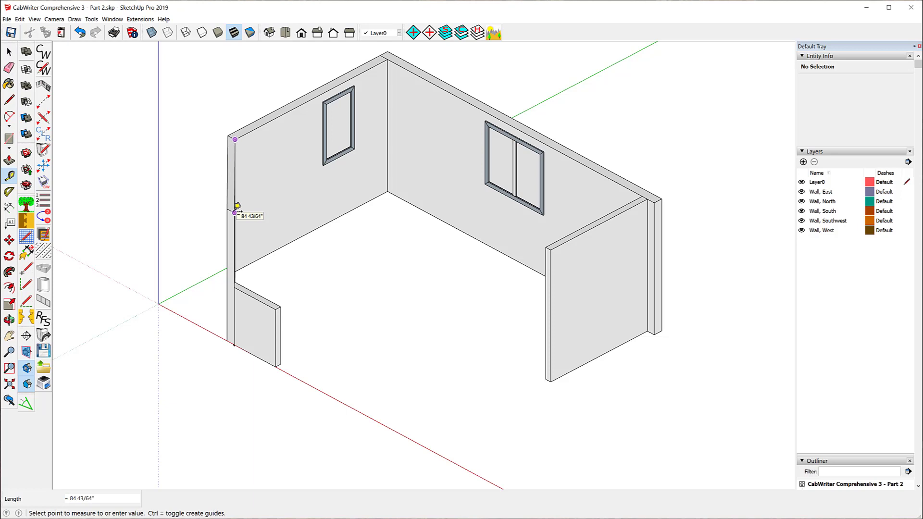
type("52 23/64")
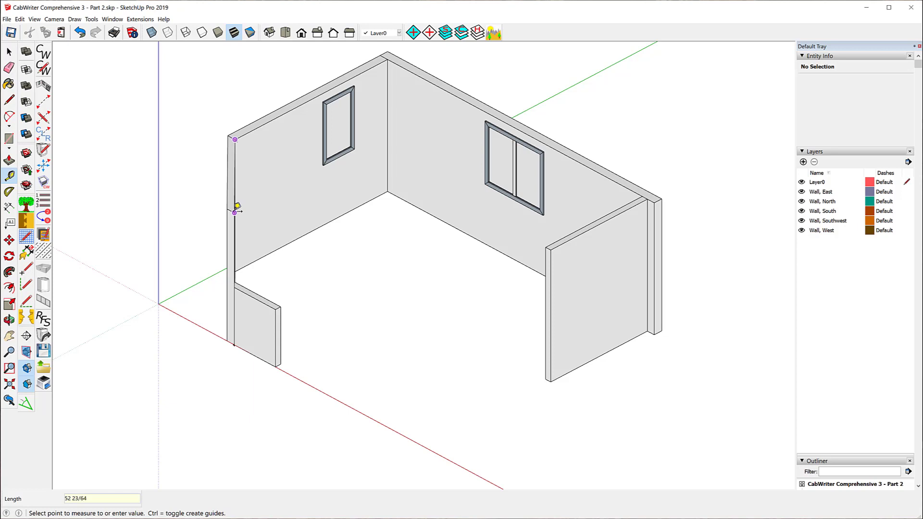
key("Return")
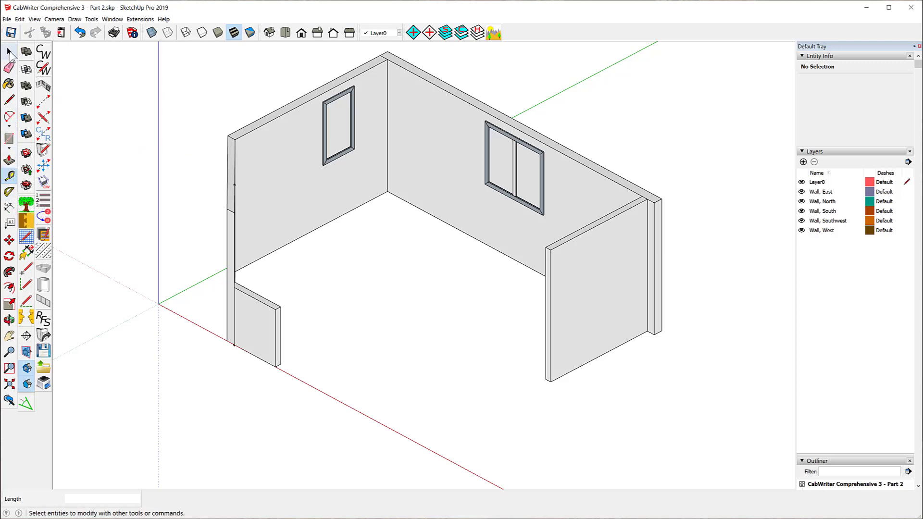
Open the Southwest wall component and add a protractor guide through the marked point at 90 degrees to the inner top edge.
left_click(9, 52)
left_click(231, 172)
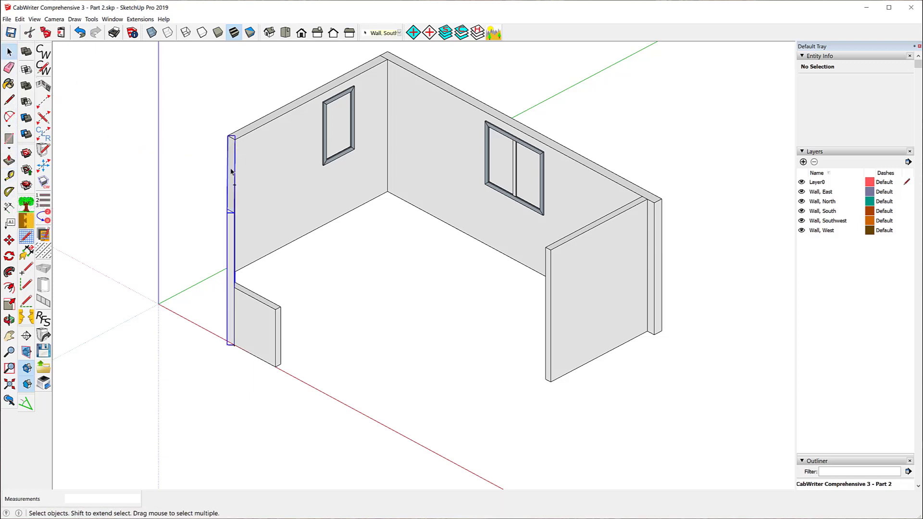
right_click(231, 171)
left_click(264, 222)
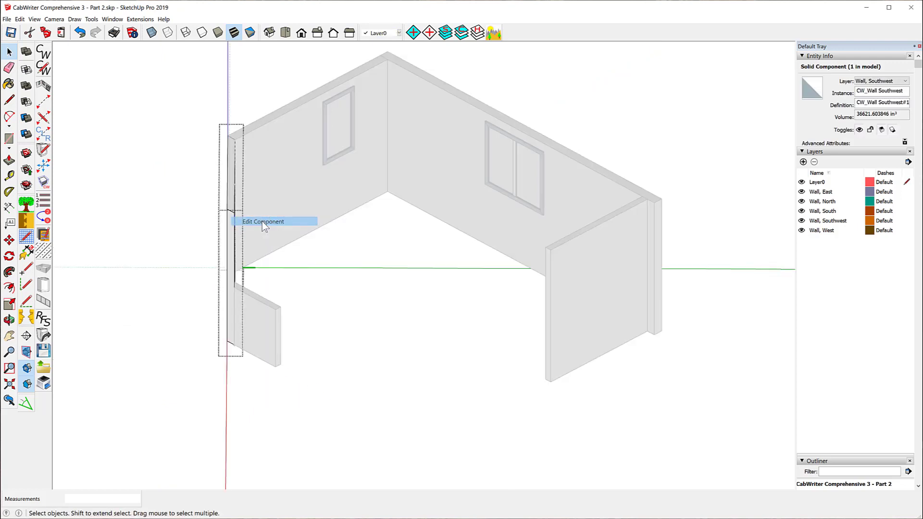
scroll(232, 196, "up", 4)
scroll(235, 185, "up", 3)
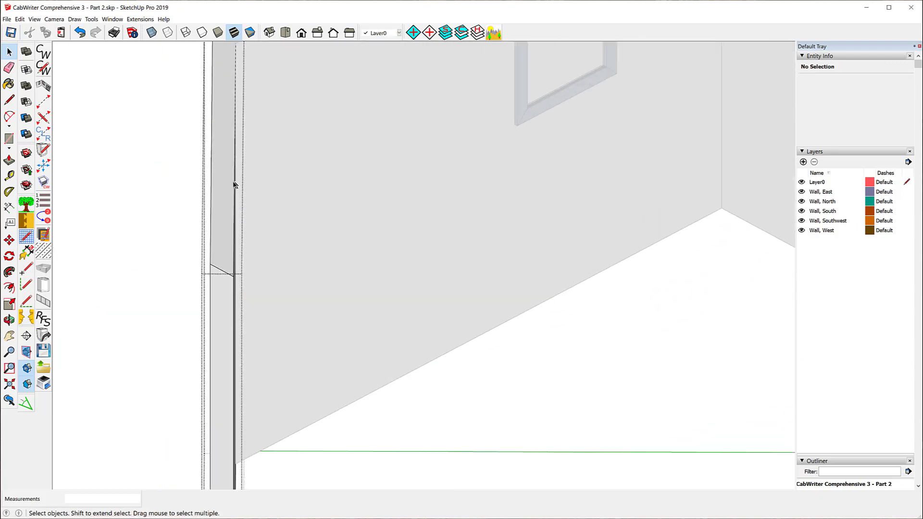
left_click(9, 192)
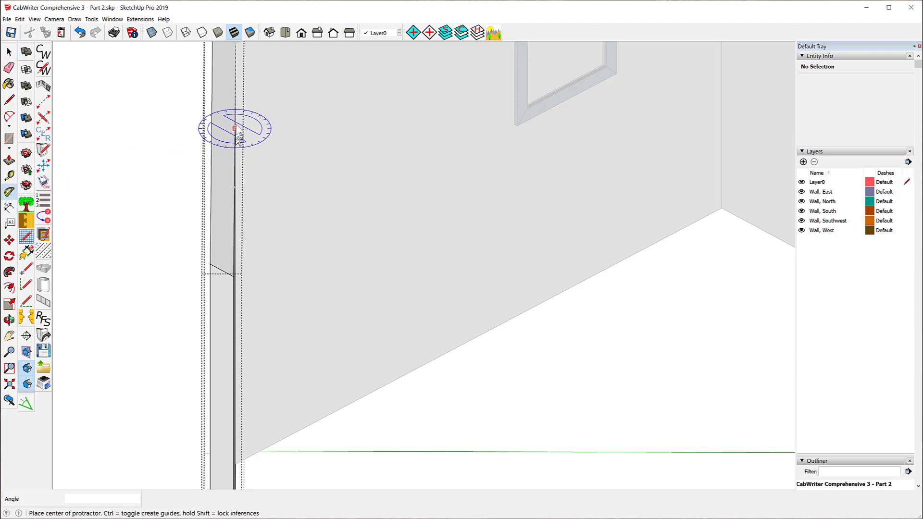
left_click(234, 188)
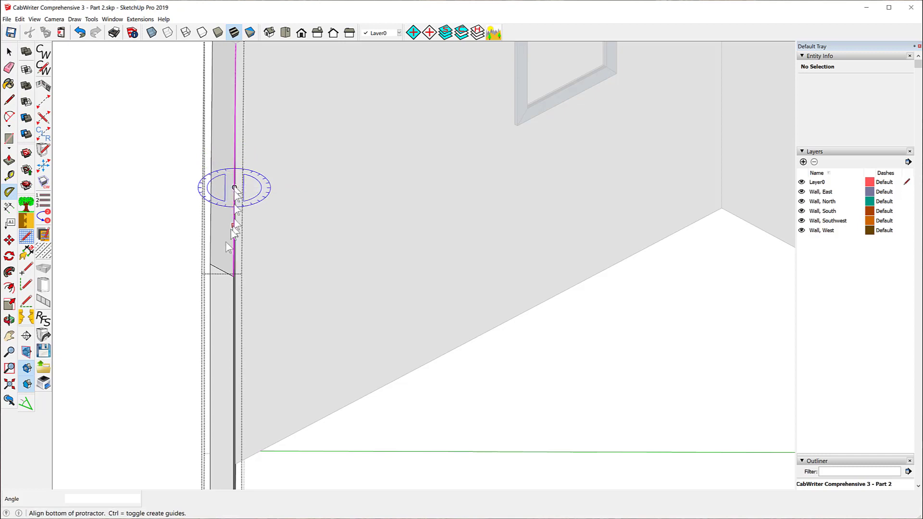
left_click(233, 277)
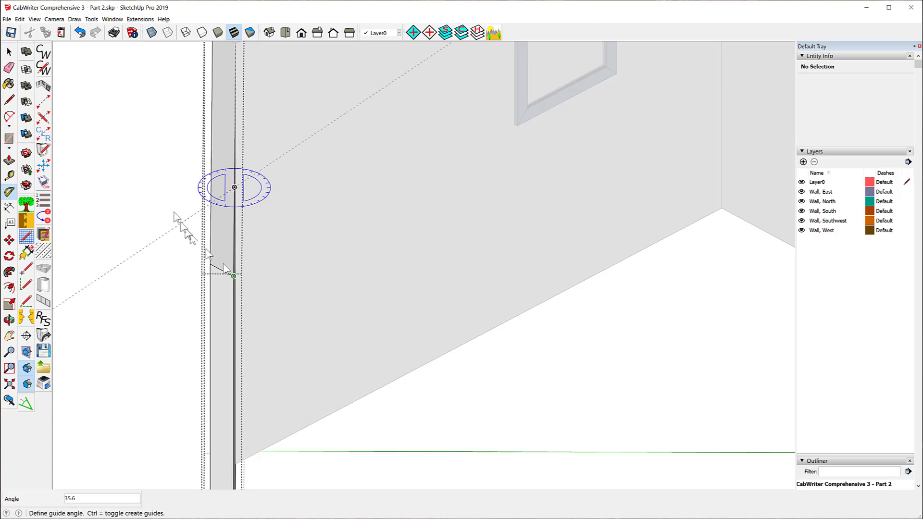
left_click(157, 191)
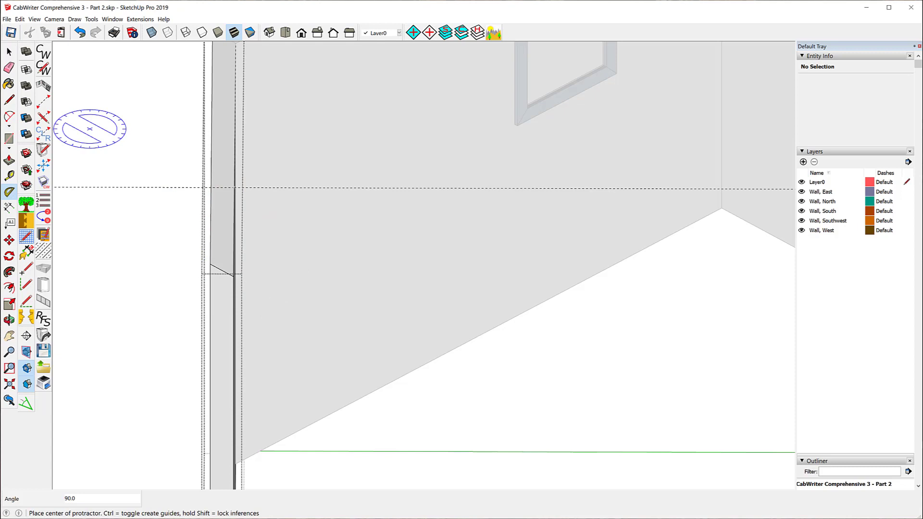
Draw a 4 1/2 inch line across the Southwest wall's top along the angled guide, and delete that guide.
left_click(9, 99)
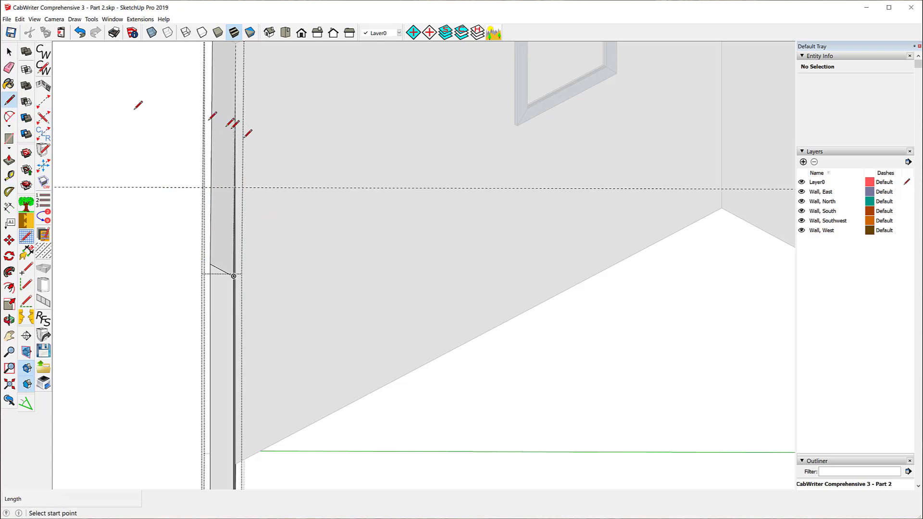
left_click(234, 188)
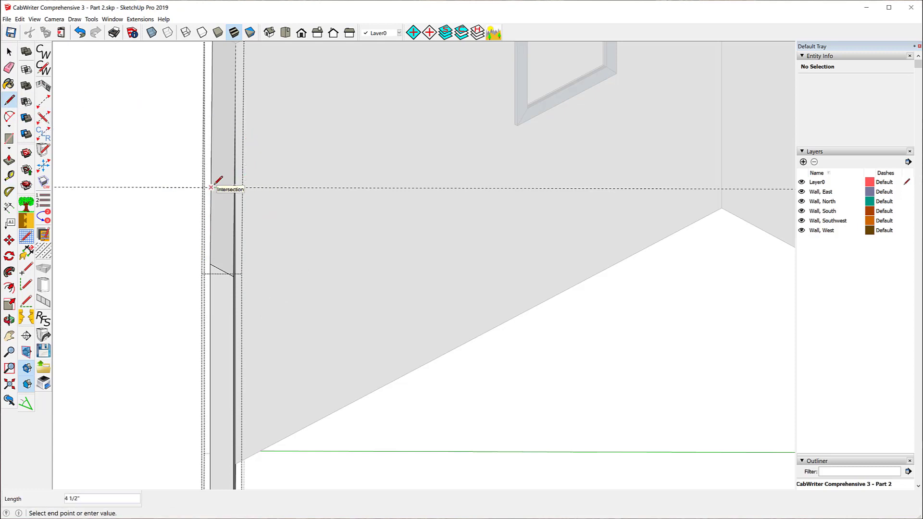
left_click(214, 184)
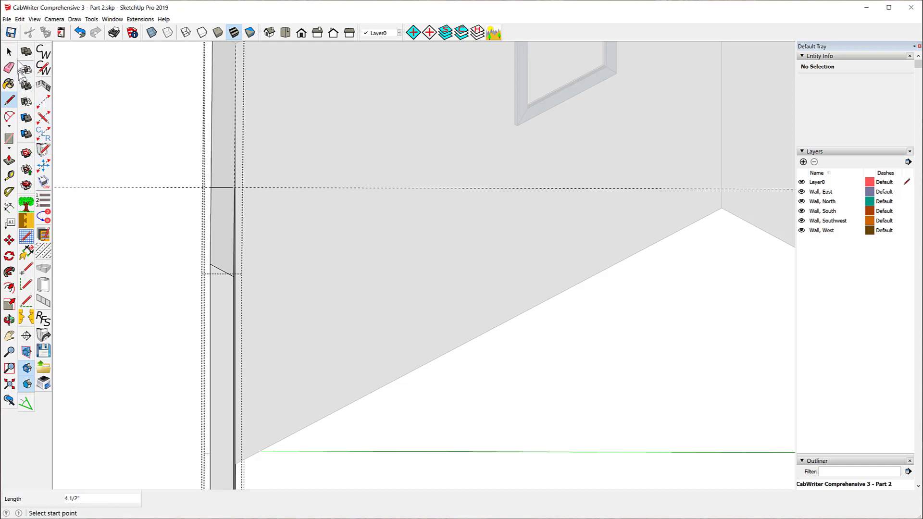
left_click(9, 52)
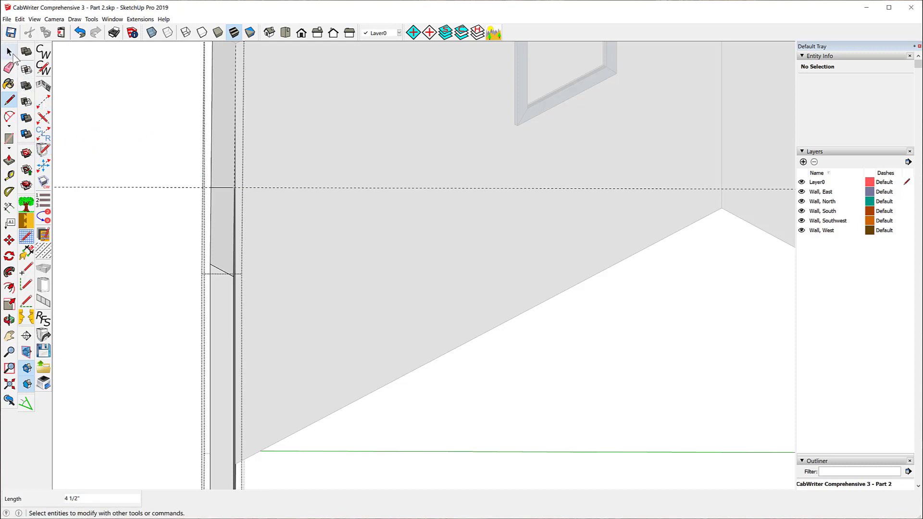
left_click(136, 188)
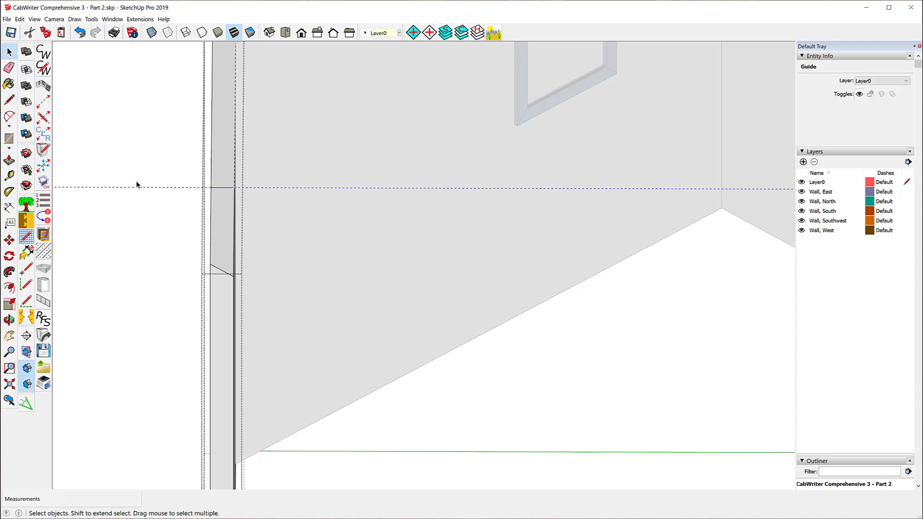
left_click(136, 184)
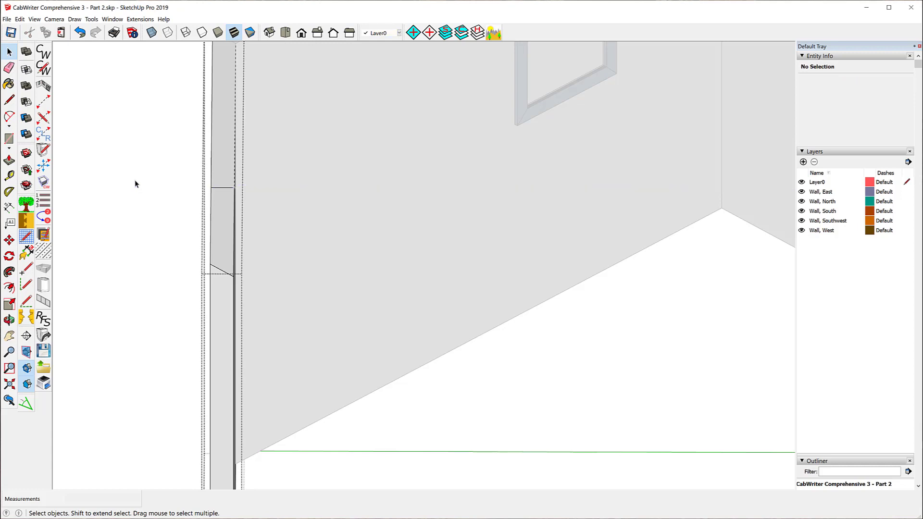
Push the marked-off section of the Southwest wall's top down 54 1/4 inches, level with the lowered South wall, and close the component.
left_click(11, 161)
scroll(212, 107, "down", 2)
left_click(218, 197)
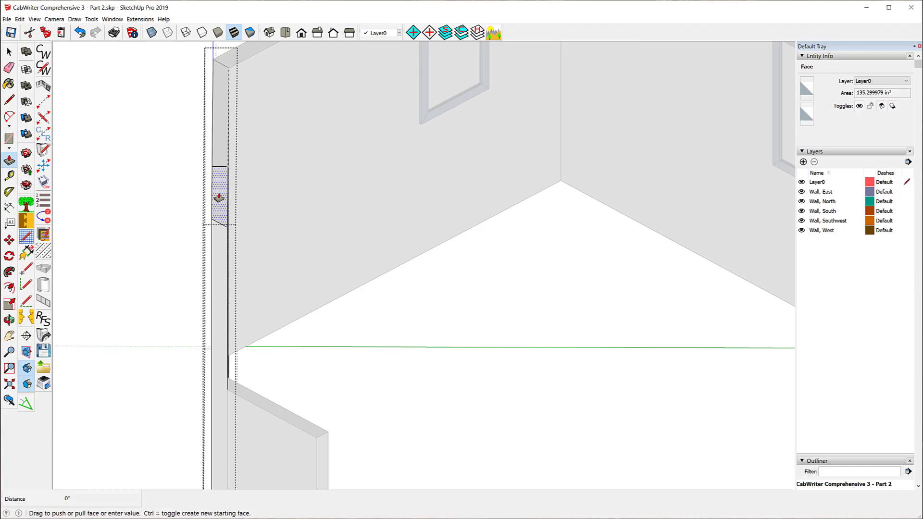
left_click(315, 439)
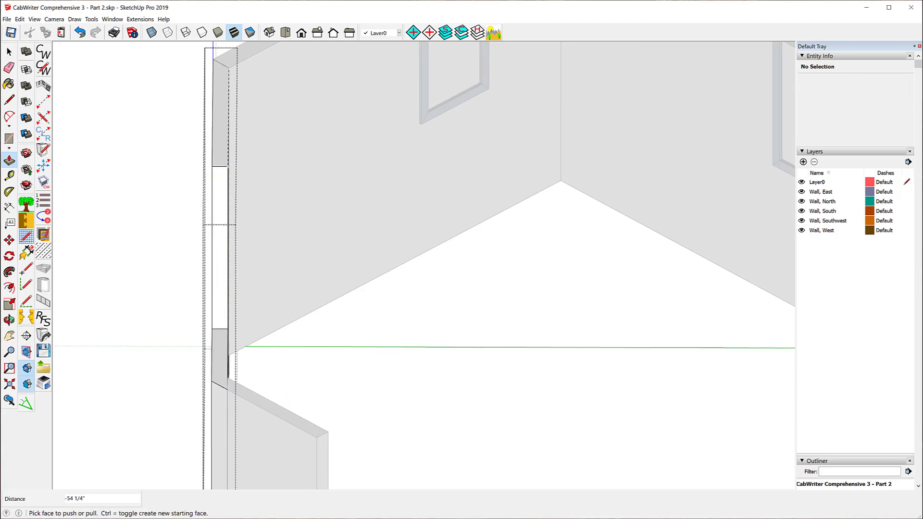
left_click(8, 52)
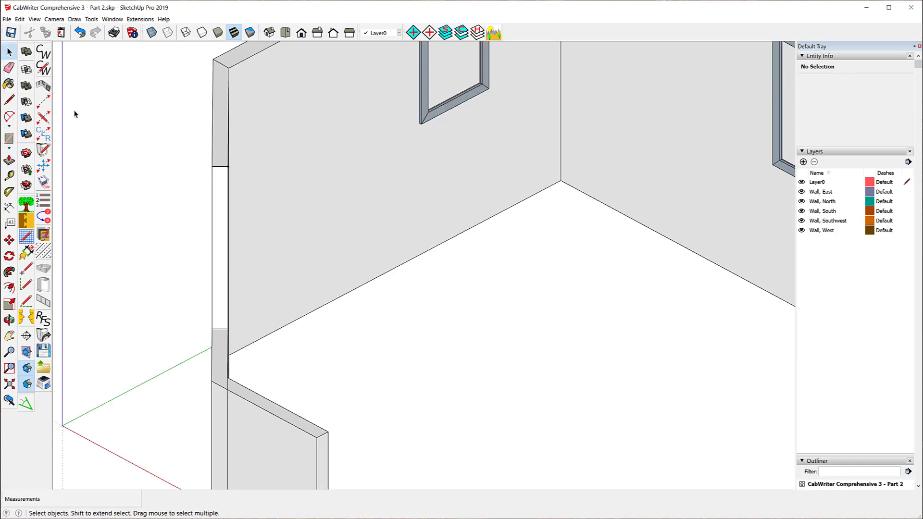
Delete the guide point at the inner top corner of the Southwest wall's full-height part.
middle_click_drag(389, 190, 165, 154)
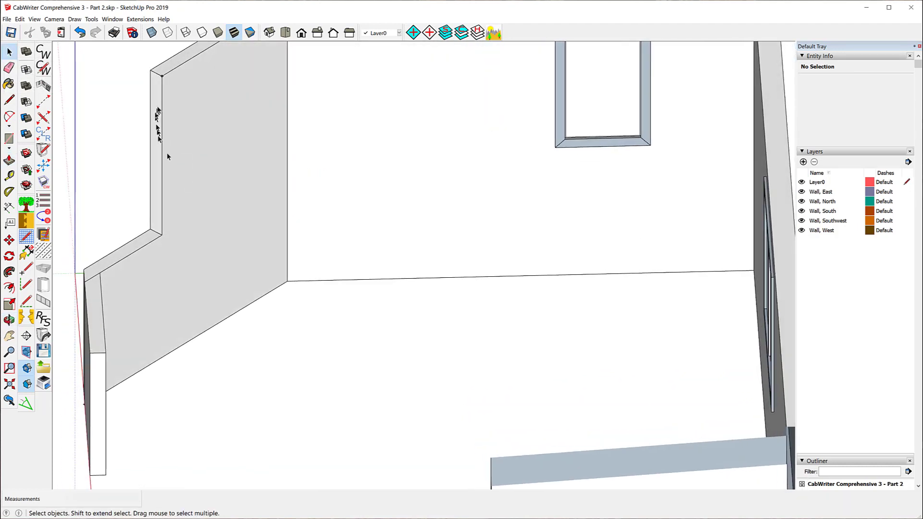
left_click(158, 75)
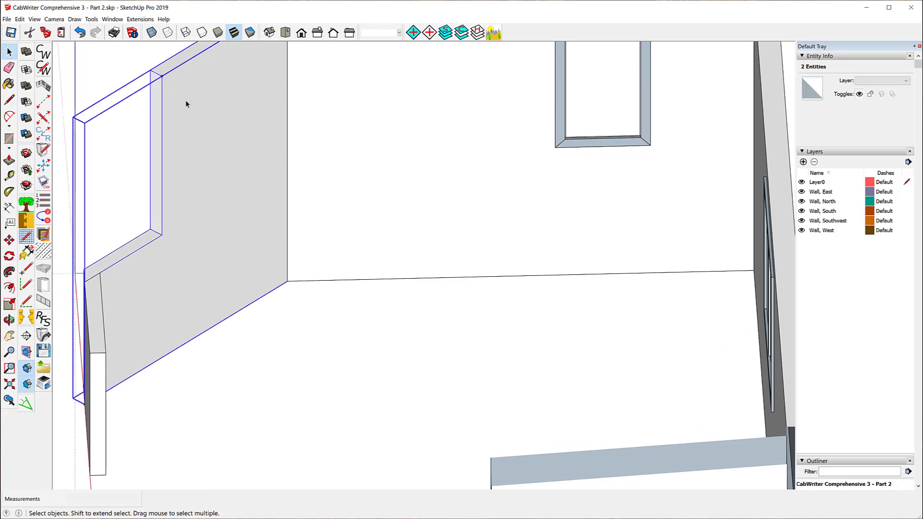
left_click(127, 66)
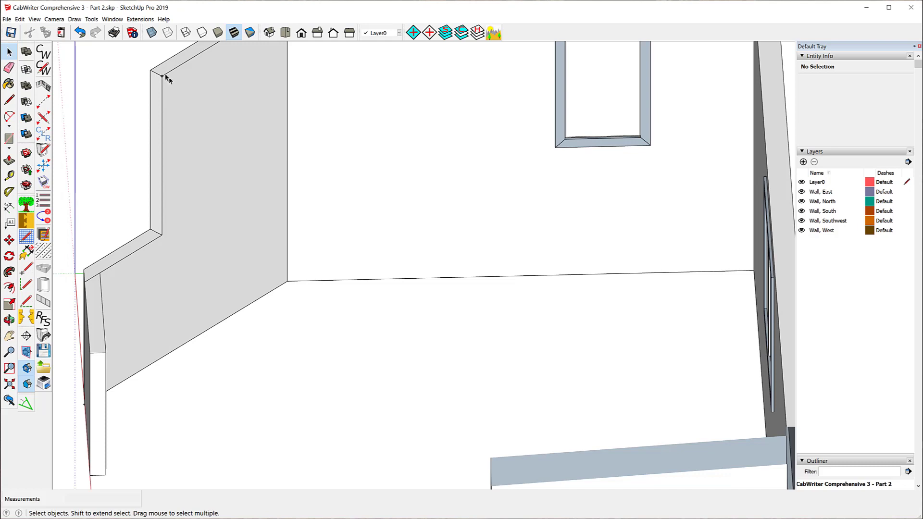
scroll(165, 76, "up", 5)
middle_click_drag(156, 72, 173, 101)
key("space")
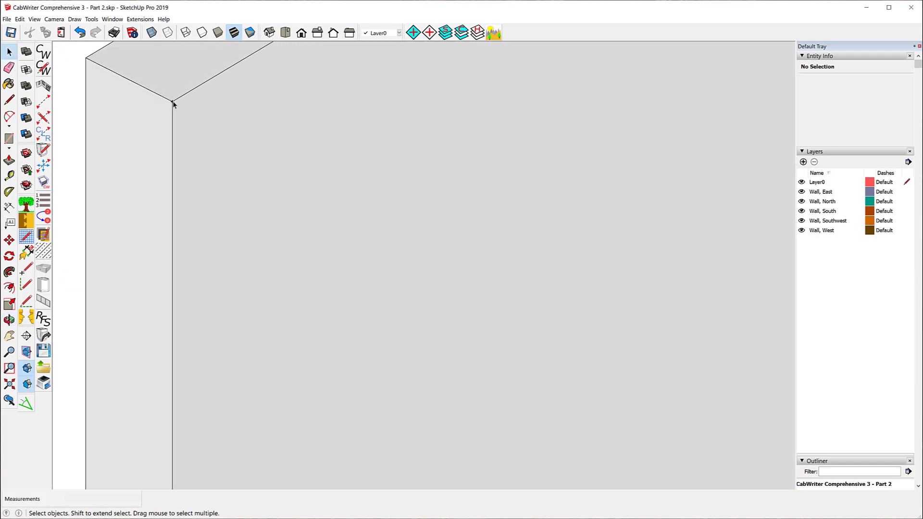
left_click(172, 103)
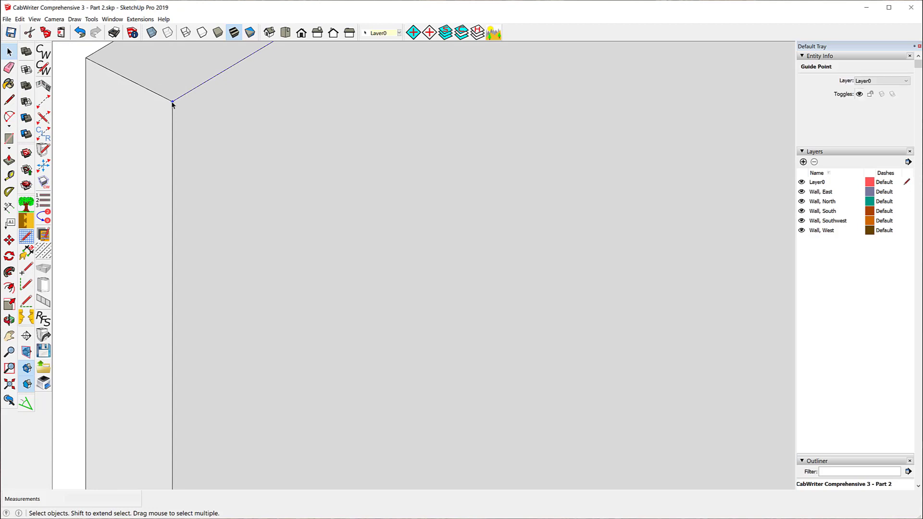
key("Escape")
scroll(186, 96, "down", 5)
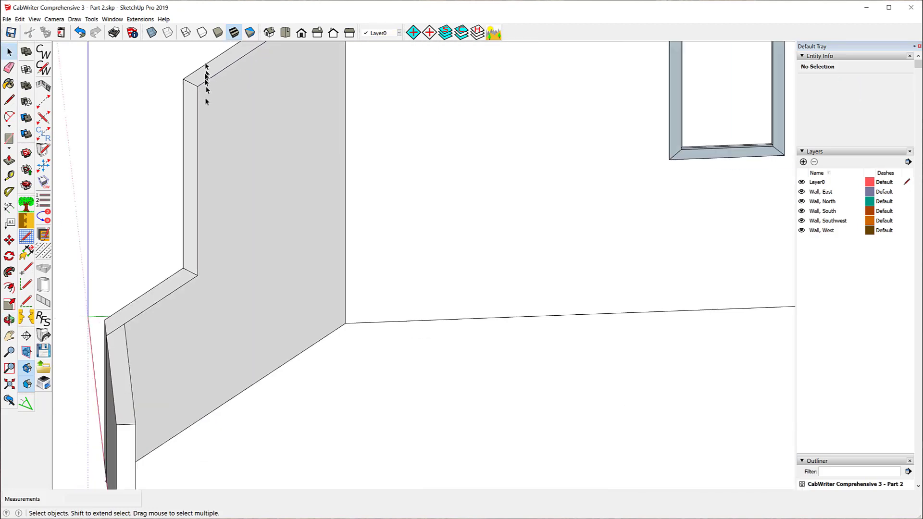
Delete the guide point at the base of the joint between the Southwest and South walls.
middle_click_drag(207, 102, 546, 79)
scroll(527, 171, "down", 3)
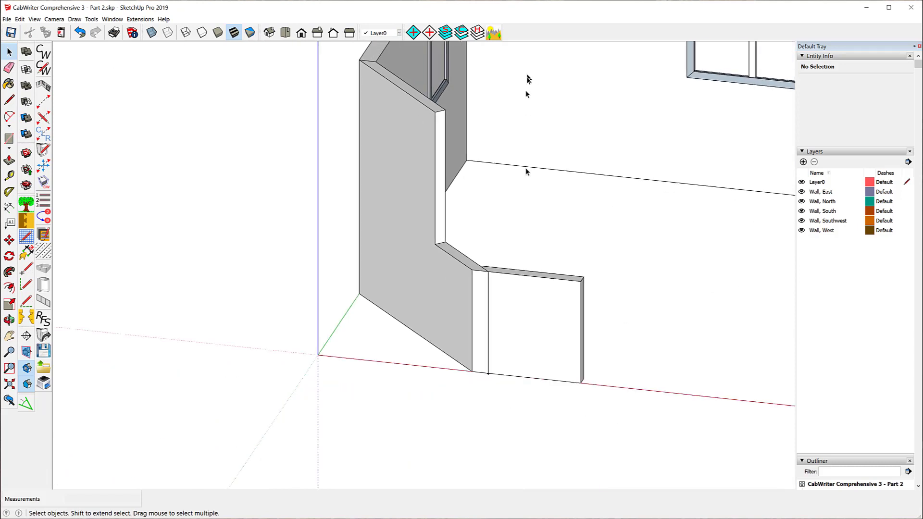
scroll(455, 353, "up", 6)
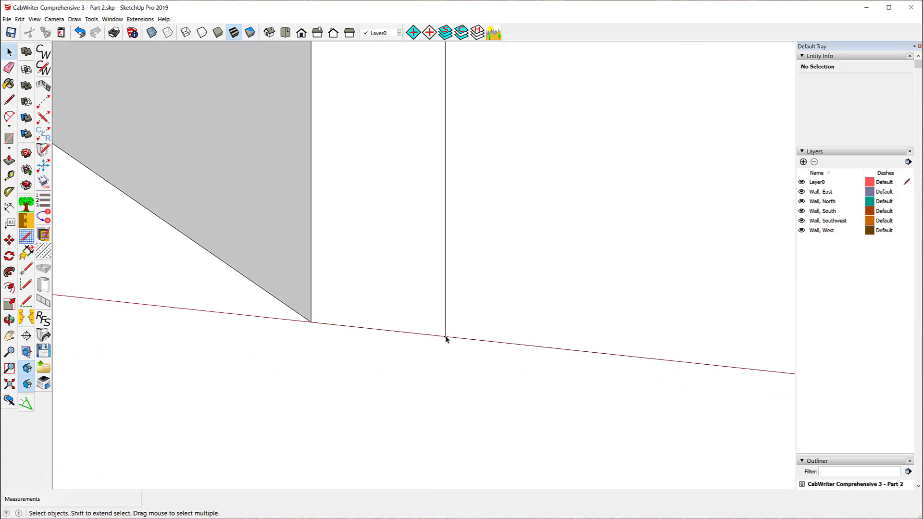
left_click(446, 338)
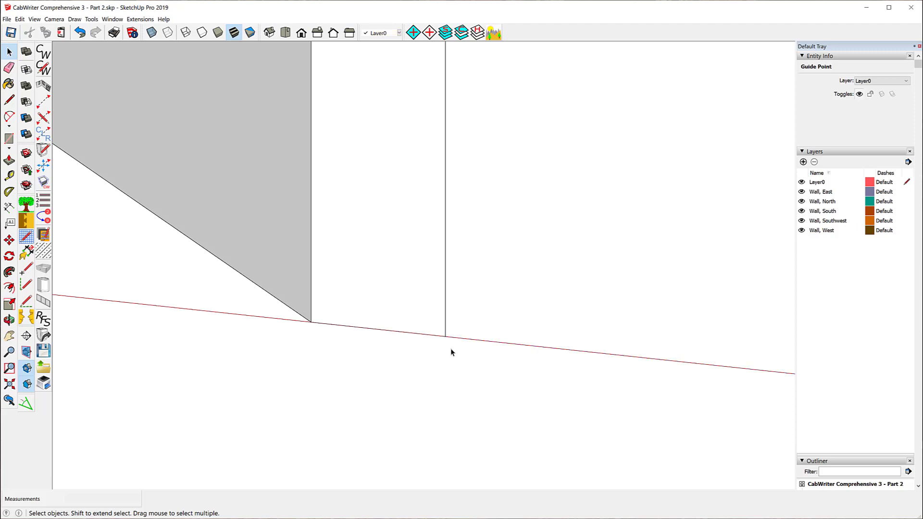
left_click(451, 352)
scroll(289, 283, "down", 8)
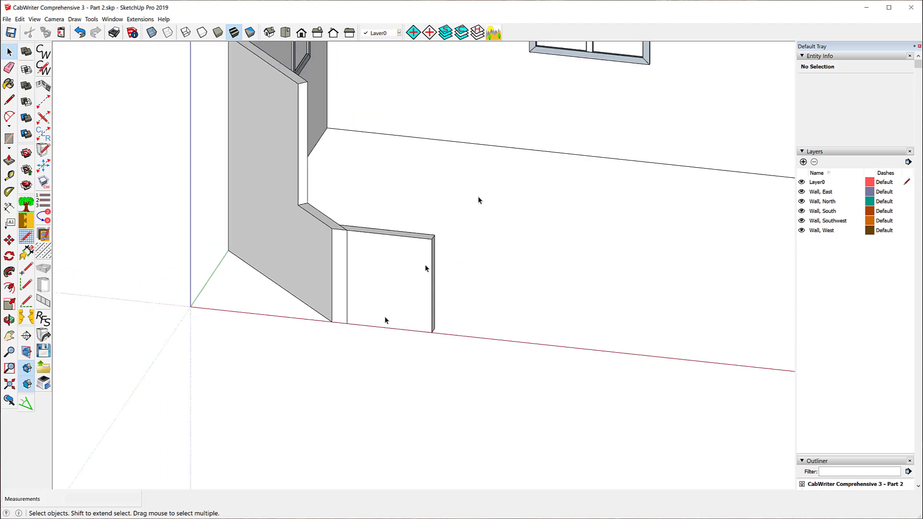
Check the areas around the Southwest and South walls for leftover guide points.
left_click_drag(519, 165, 300, 175)
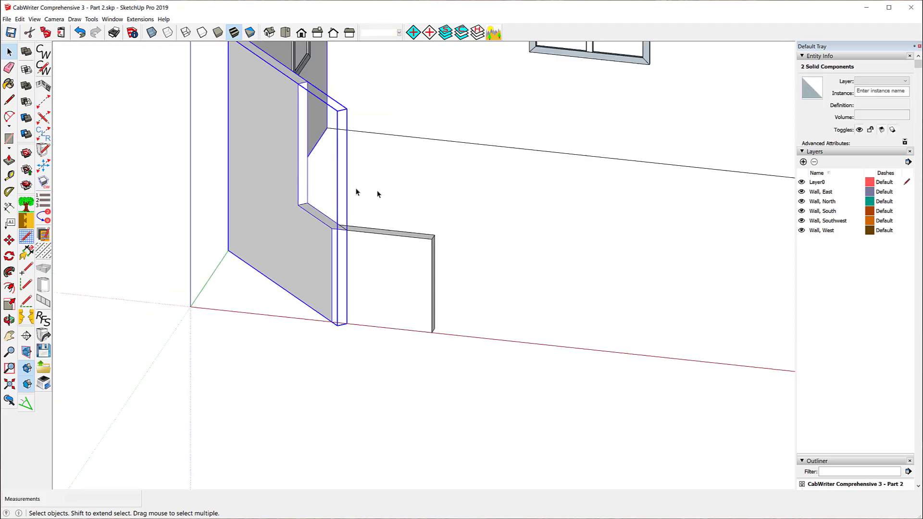
left_click(151, 179)
left_click_drag(573, 225, 378, 285)
left_click(548, 197)
Open the West wall component and draw a 41 1/2 by 22 1/2 inch rectangle on its outer face over the window outline.
middle_click_drag(534, 197, 676, 152)
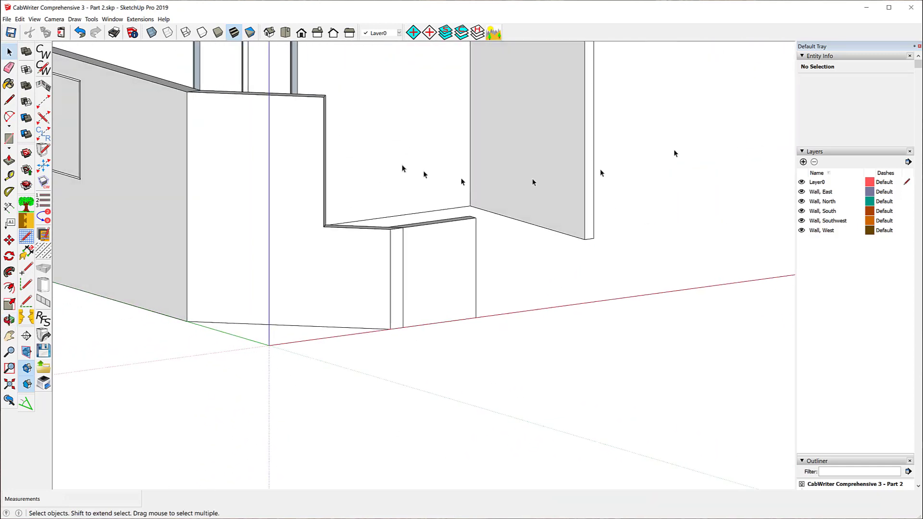
scroll(513, 222, "down", 3)
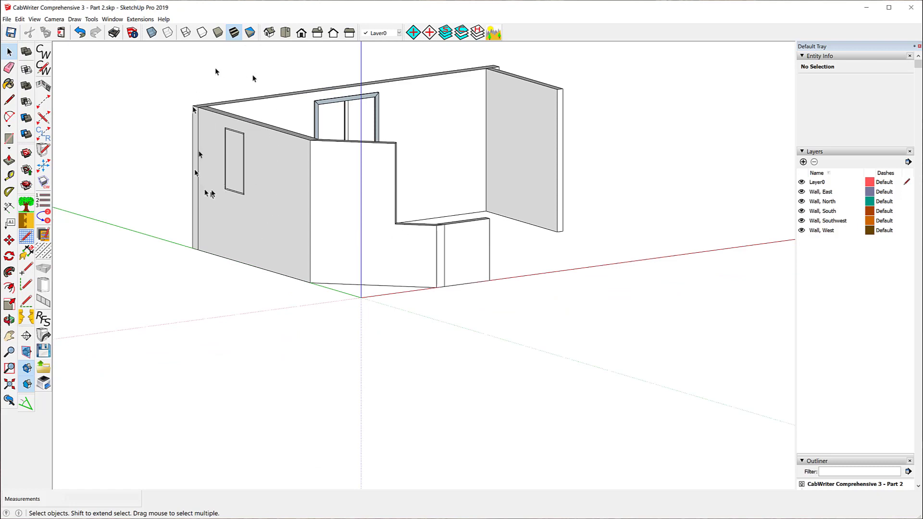
scroll(135, 112, "up", 4)
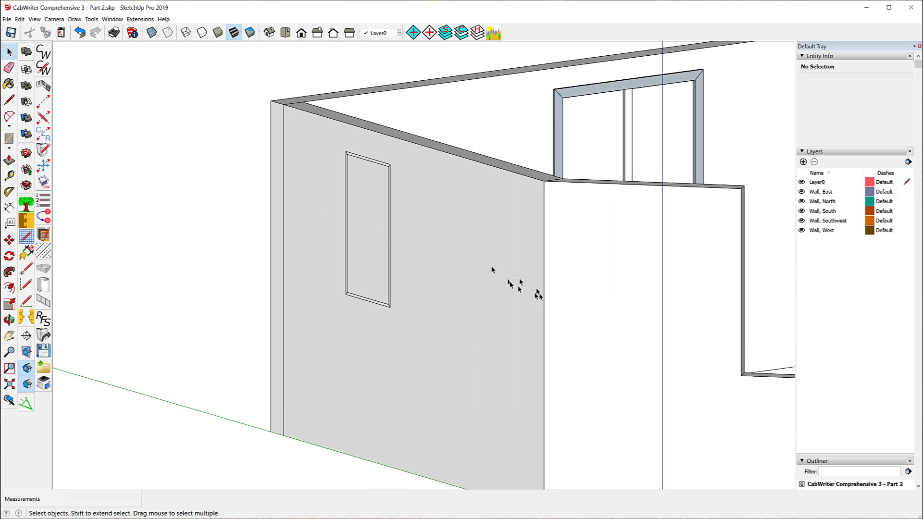
left_click(451, 231)
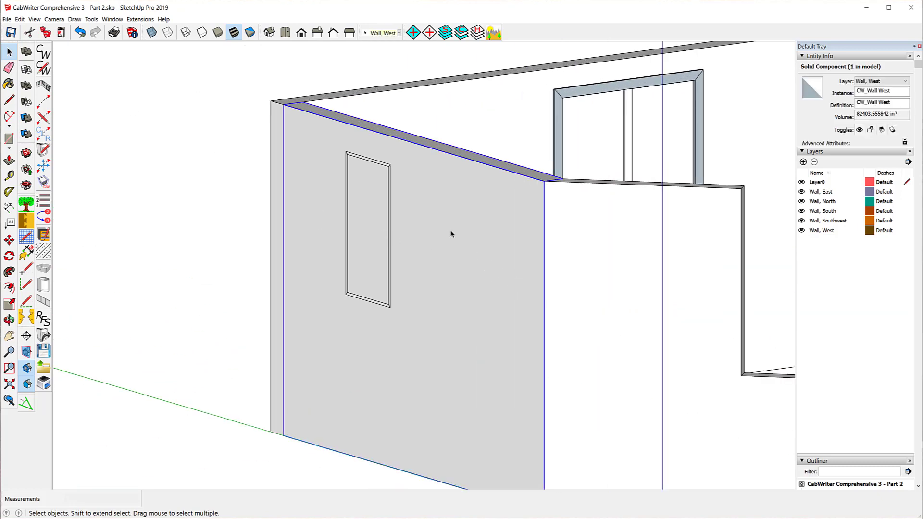
right_click(451, 234)
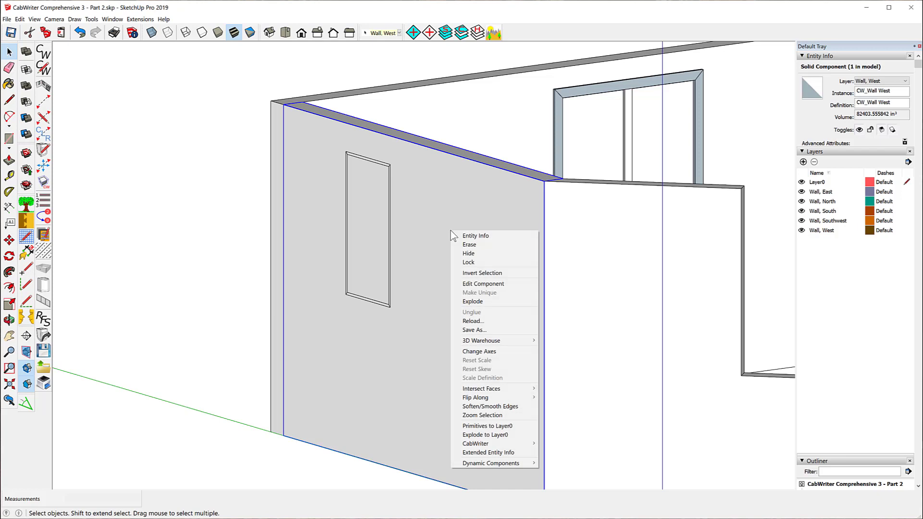
left_click(469, 281)
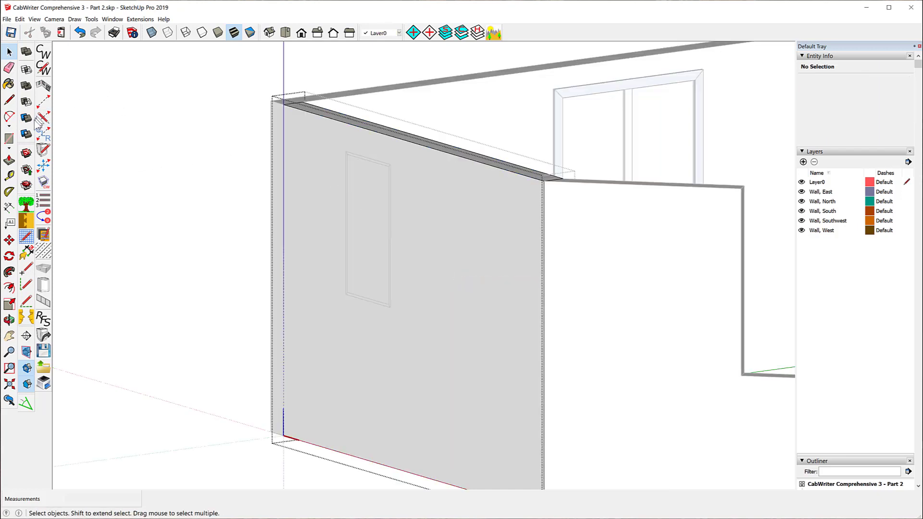
left_click(9, 138)
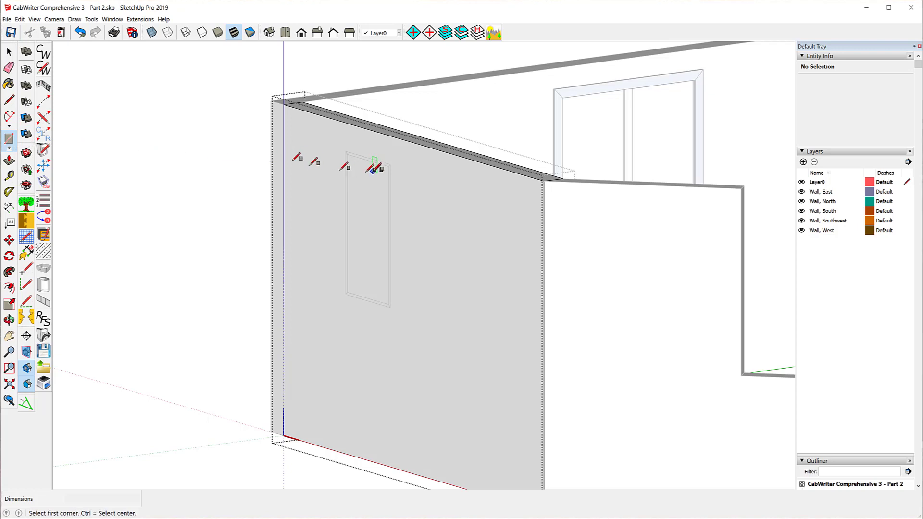
scroll(374, 169, "up", 5)
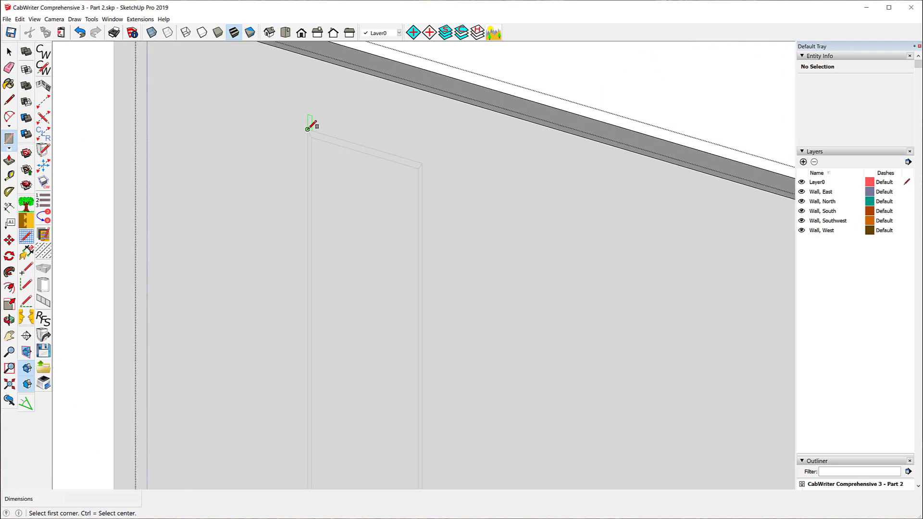
left_click(308, 129)
scroll(269, 113, "down", 3)
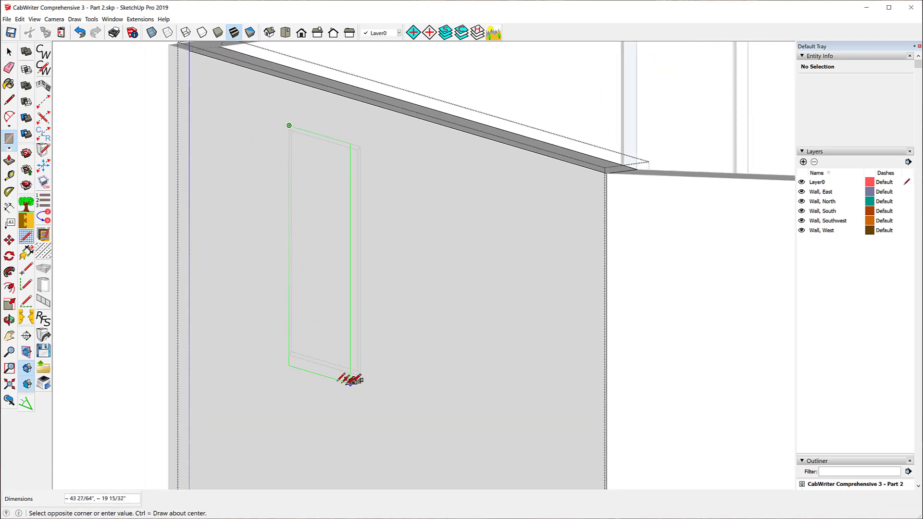
left_click(359, 373)
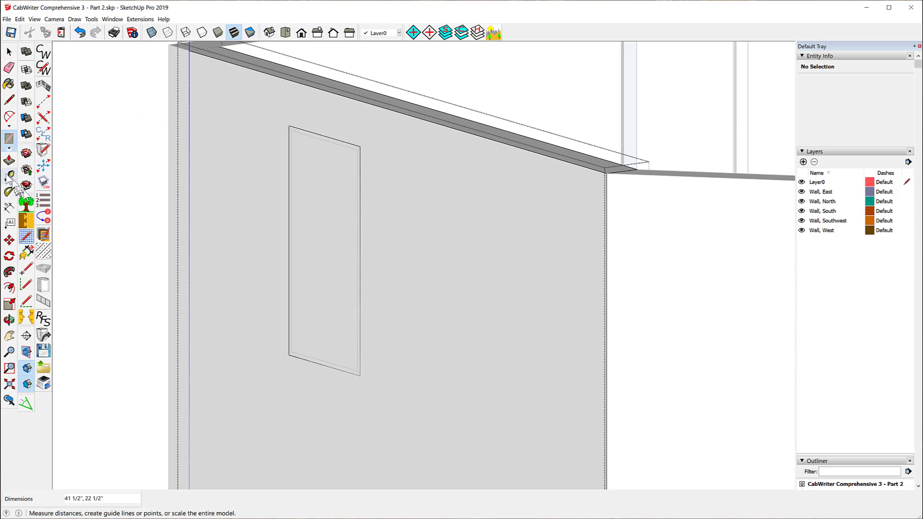
Push the rectangle 6 1/2 inches through the West wall to cut the window opening, and close the component.
left_click(9, 160)
left_click(318, 229)
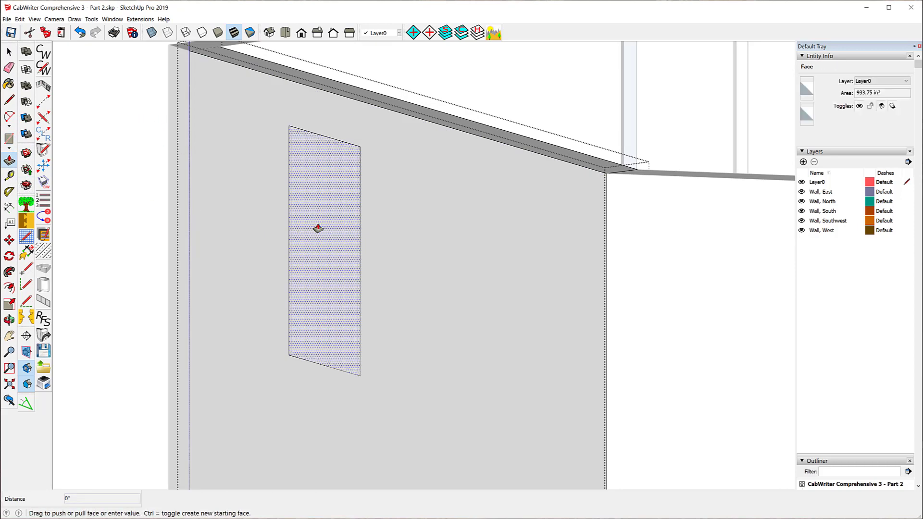
left_click(438, 114)
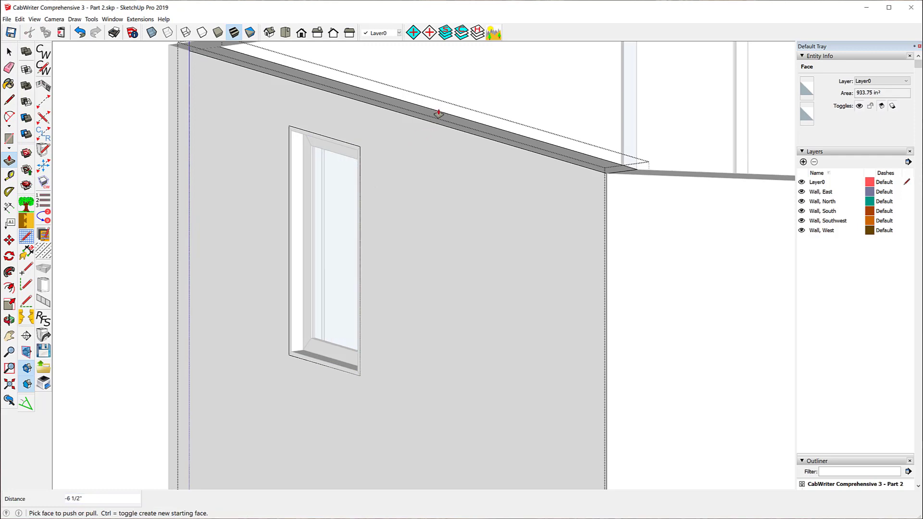
left_click(8, 51)
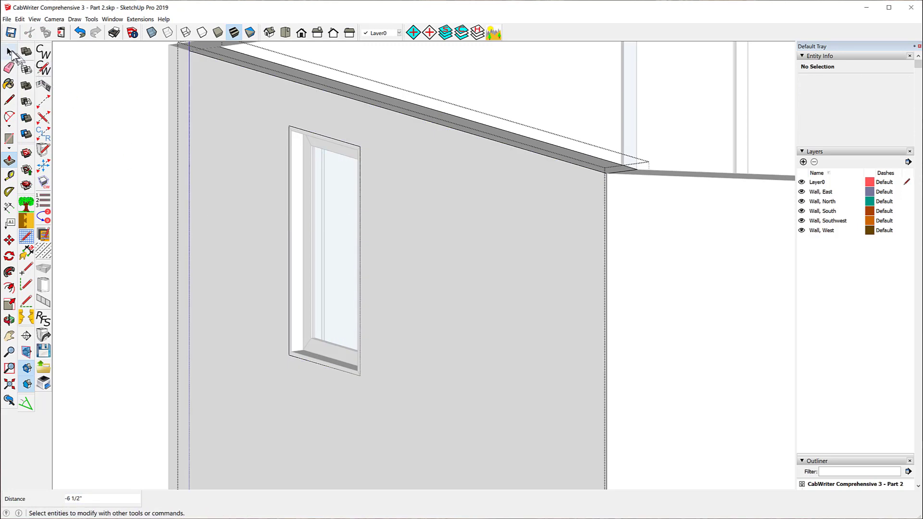
left_click(9, 52)
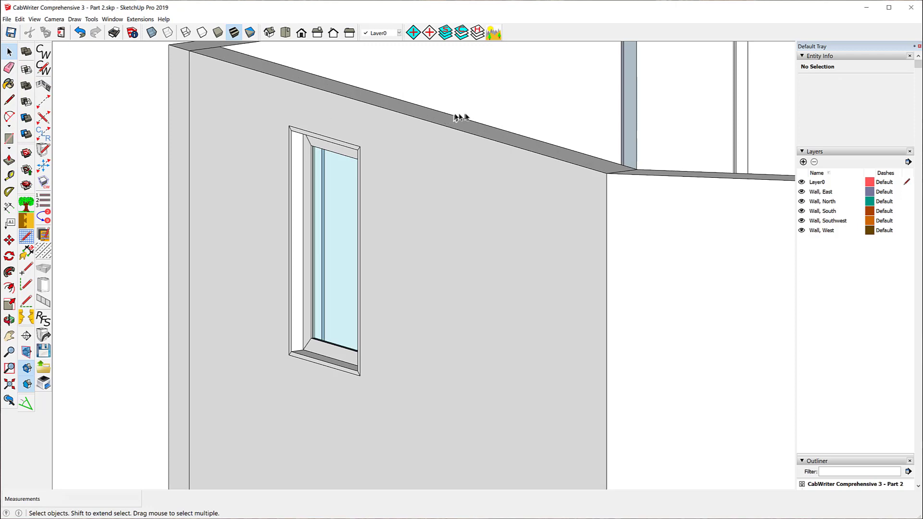
Draw a 46 1/2 by 41 1/2 inch rectangle over the double window's outline on the North wall's outer face.
middle_click_drag(460, 118, 244, 202)
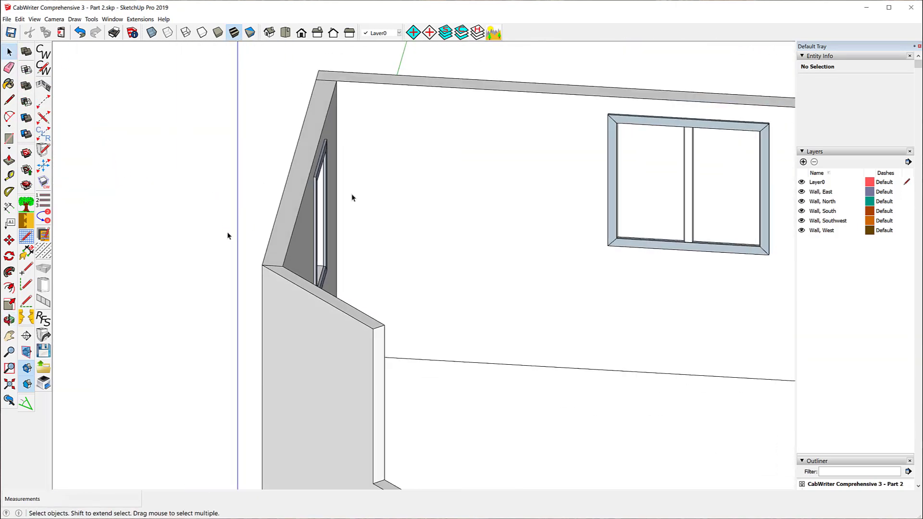
middle_click_drag(138, 151, 629, 138)
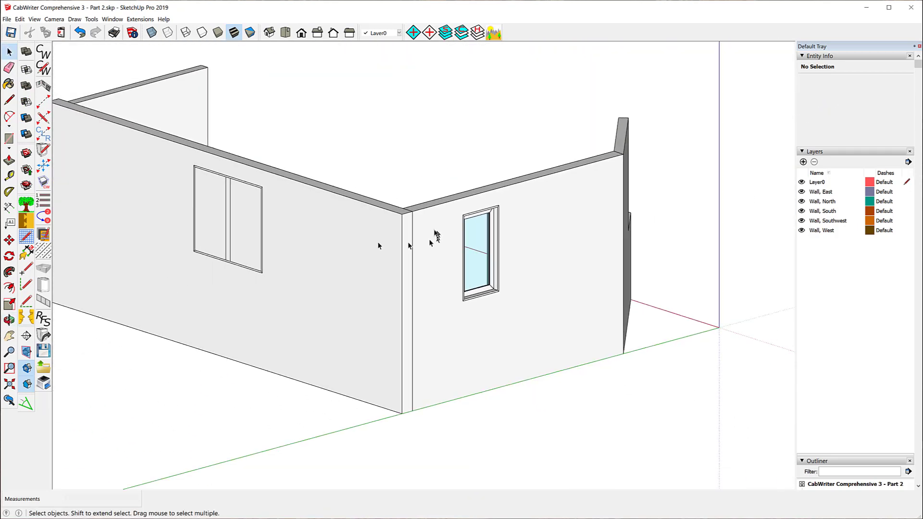
scroll(193, 190, "up", 5)
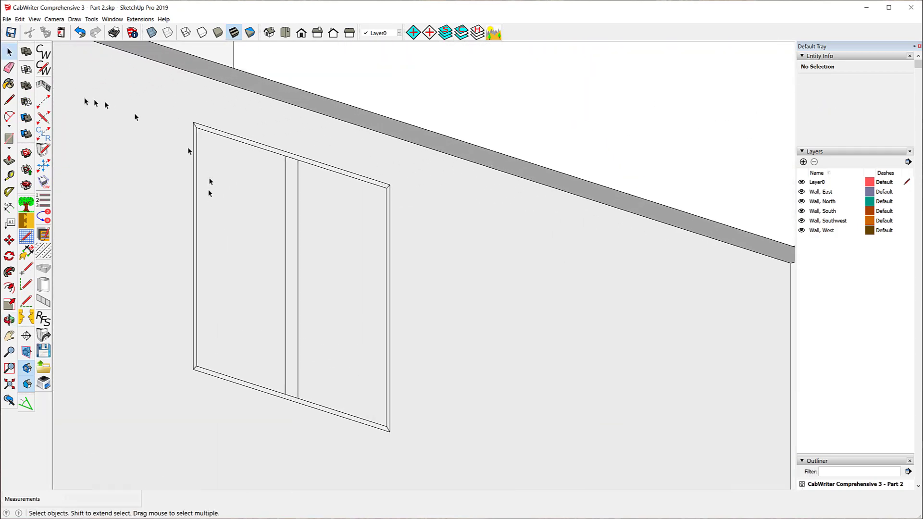
left_click(9, 139)
left_click(193, 121)
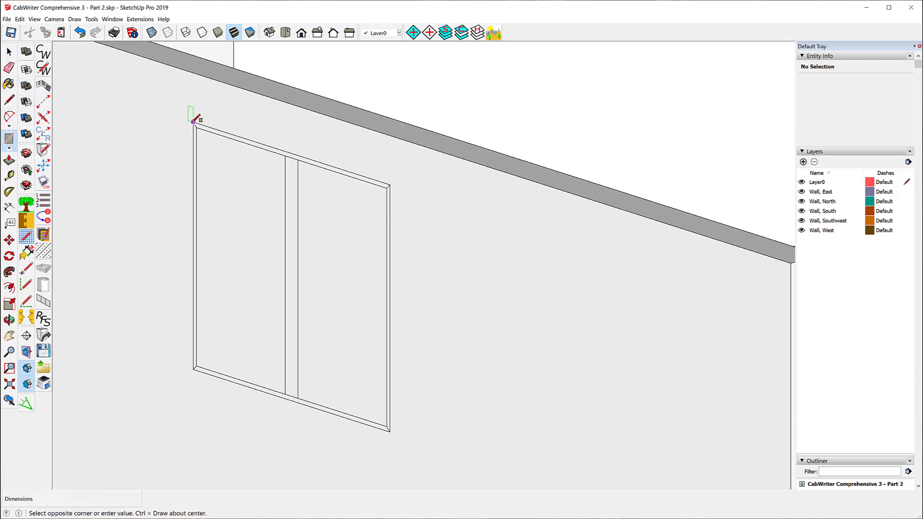
left_click(389, 430)
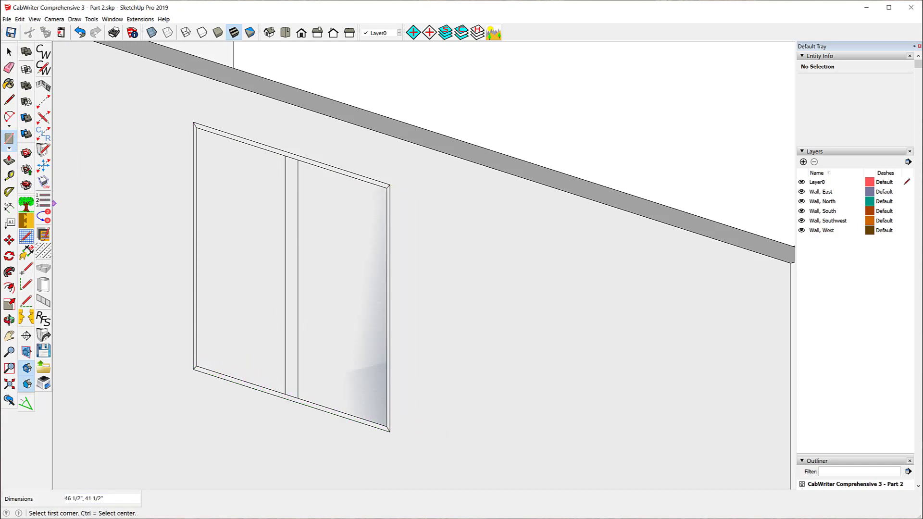
Try to push the rectangle over the double window 6 1/2 inches through the North wall.
left_click(9, 160)
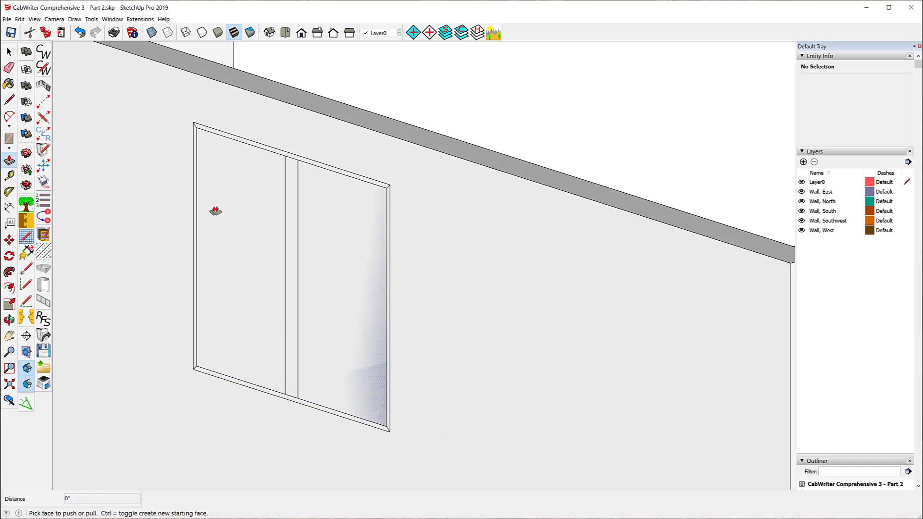
left_click(234, 214)
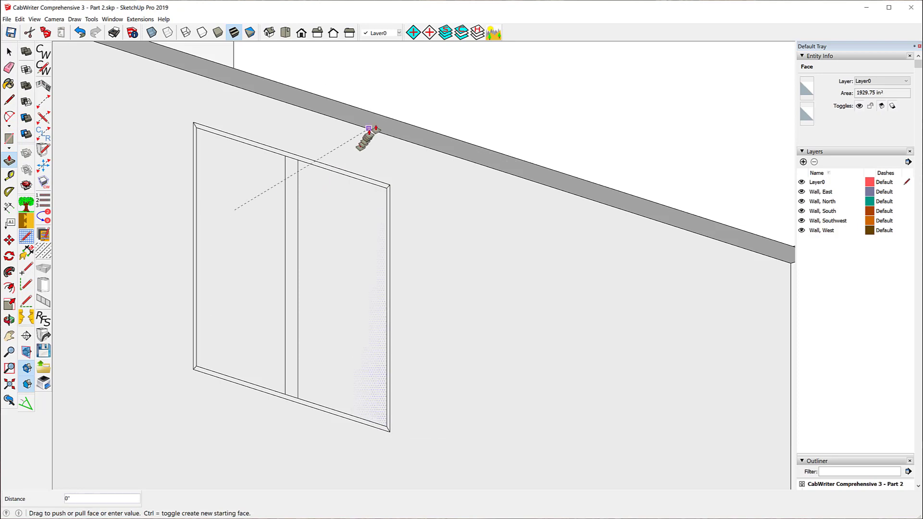
left_click(380, 119)
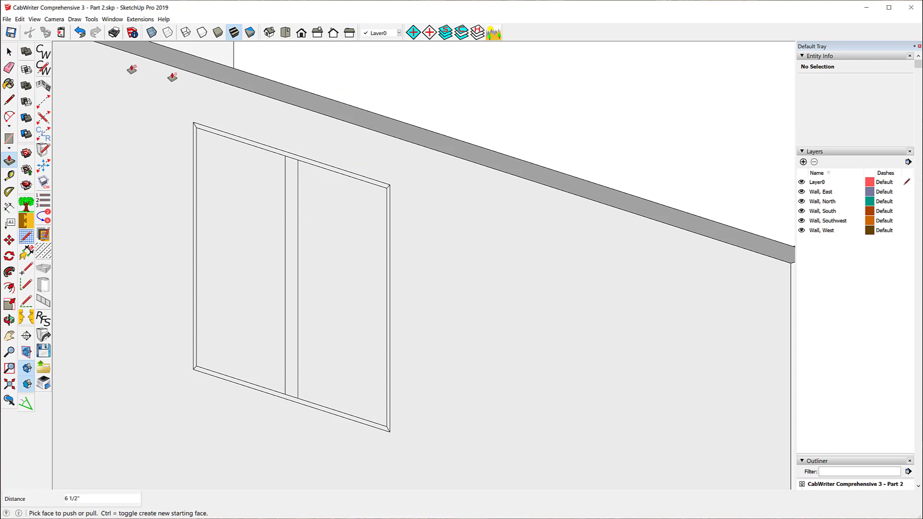
left_click(79, 33)
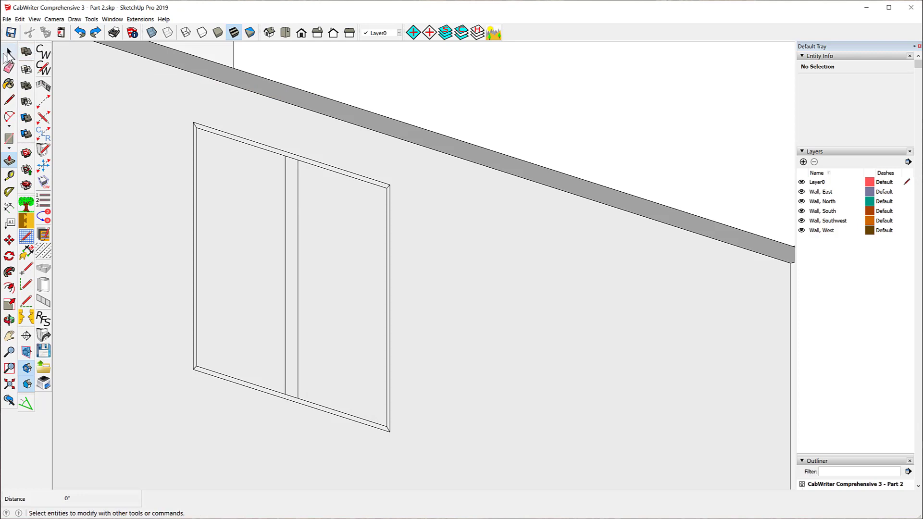
Open the North wall component and draw a 46 1/2 by 41 1/2 inch rectangle on its outer face over the double window's outline.
left_click(9, 53)
left_click(134, 90)
right_click(134, 90)
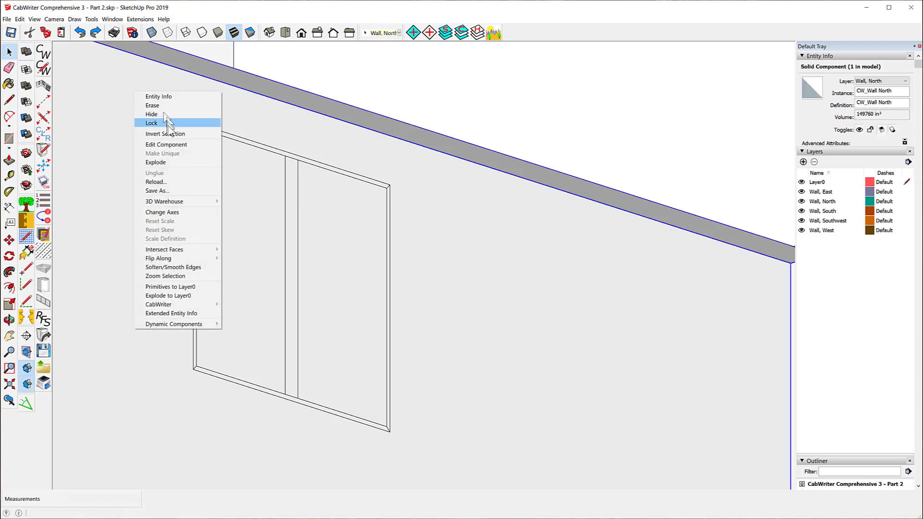
left_click(168, 145)
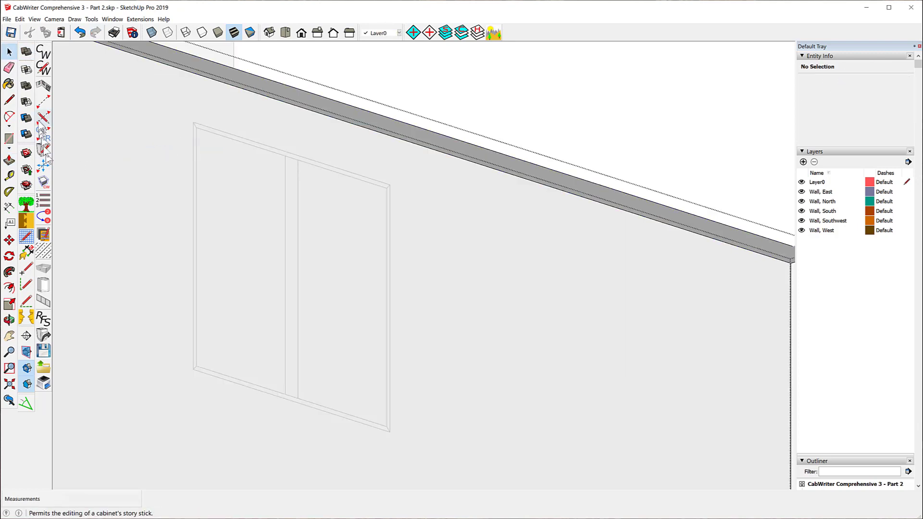
left_click(9, 139)
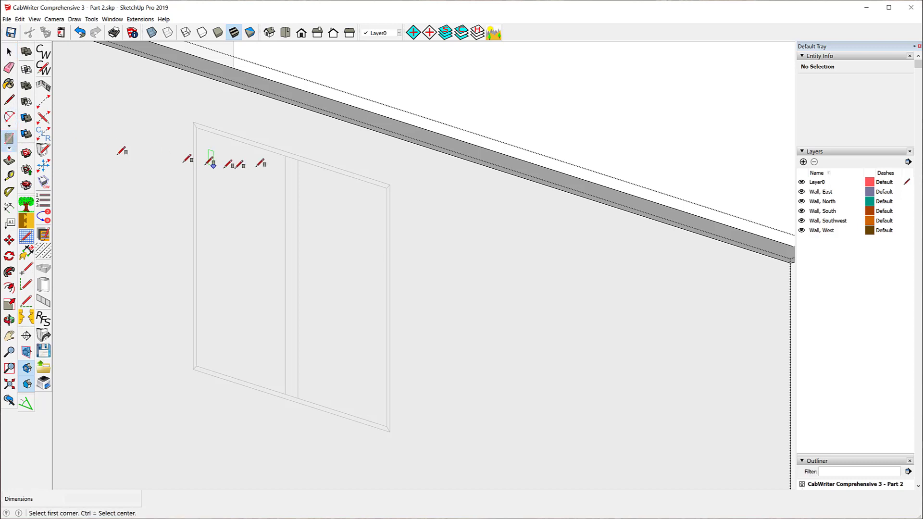
left_click(193, 122)
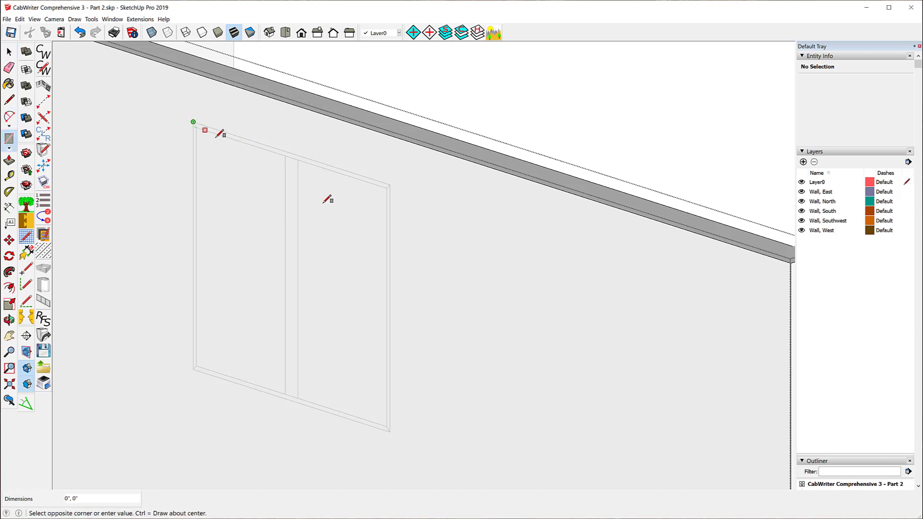
left_click(390, 431)
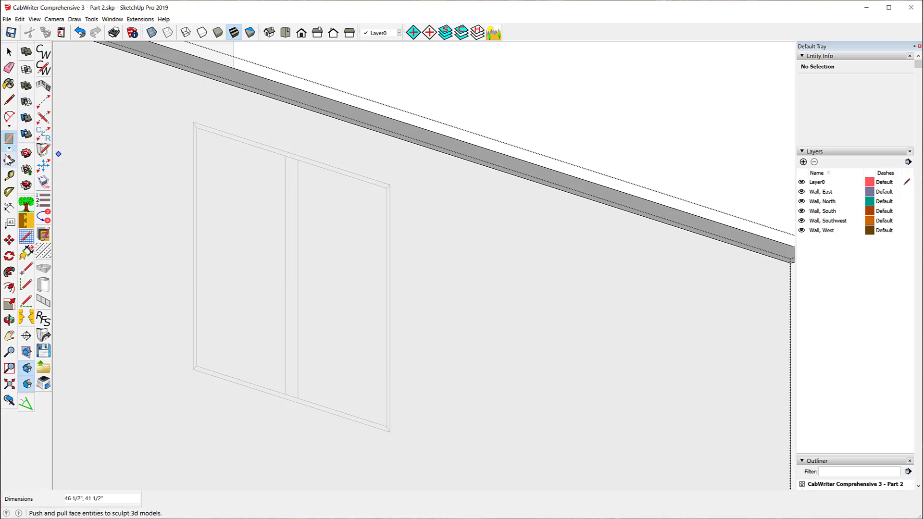
Push the rectangle 6 1/2 inches through the North wall to cut the double window's opening, and close the component.
left_click(9, 160)
left_click(255, 214)
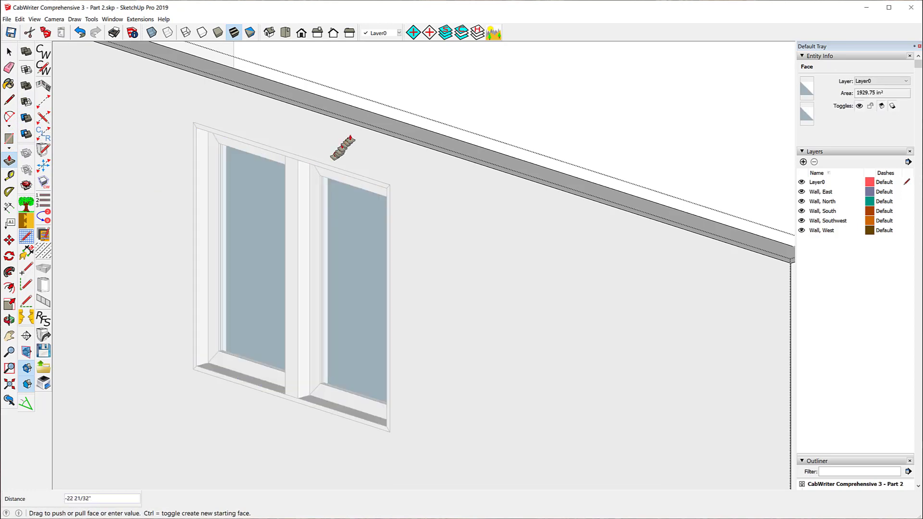
left_click(374, 115)
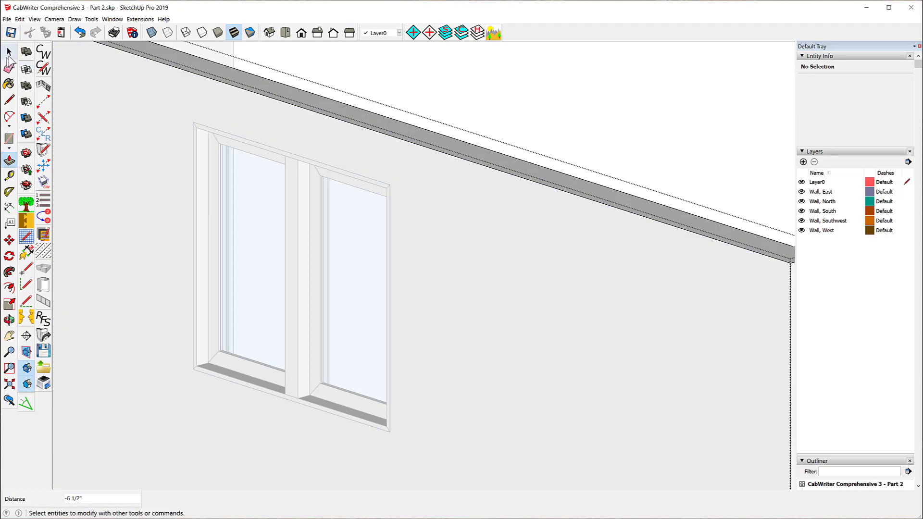
left_click(10, 51)
Draw a 240 by 198 1/2 inch floor rectangle on the ground from the origin to the outer northeast corner of the walls.
middle_click_drag(598, 119, 212, 118)
scroll(225, 115, "down", 3)
scroll(225, 115, "down", 3)
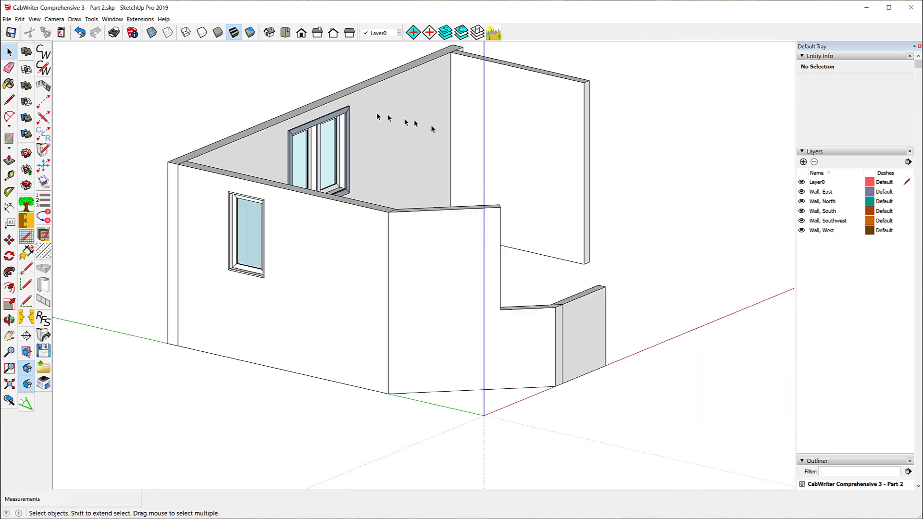
middle_click_drag(469, 130, 402, 205)
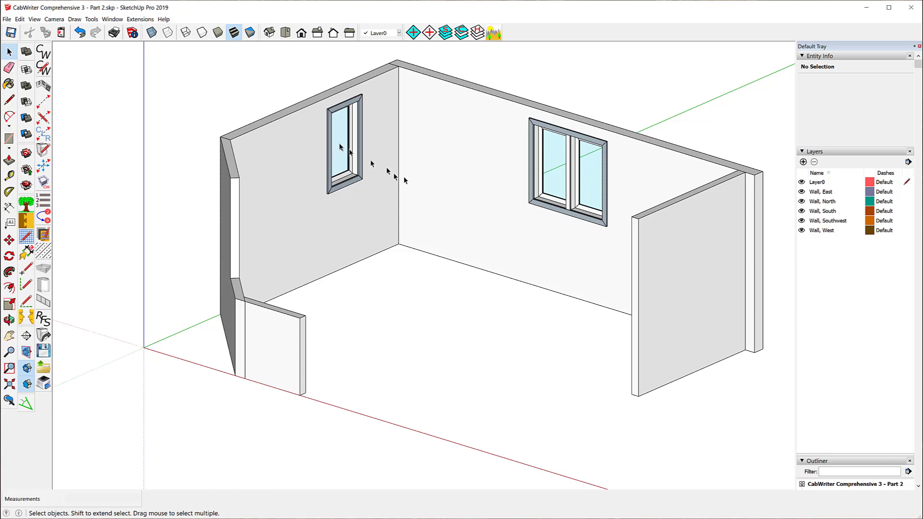
scroll(343, 147, "down", 2)
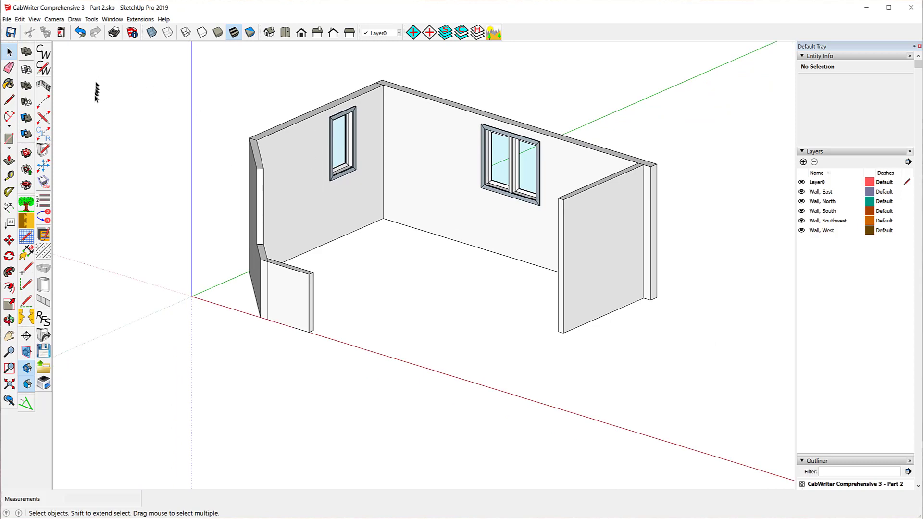
left_click(10, 139)
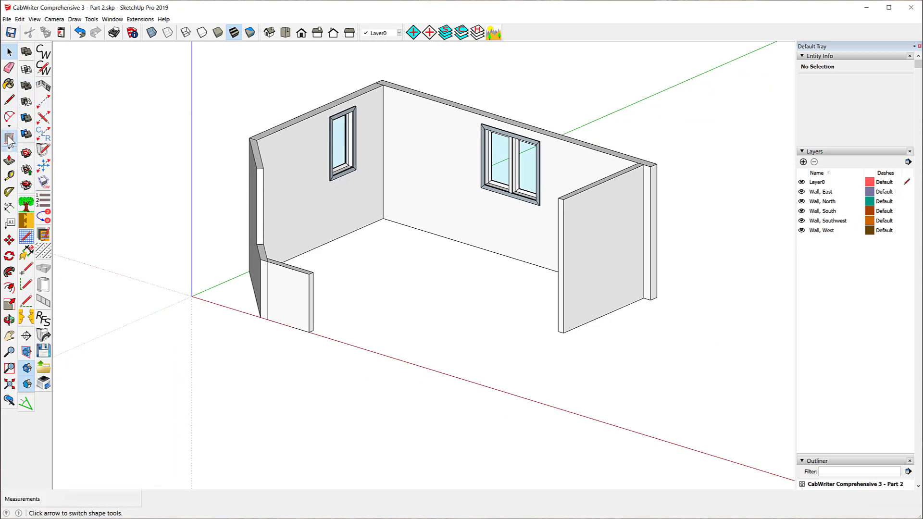
left_click(192, 296)
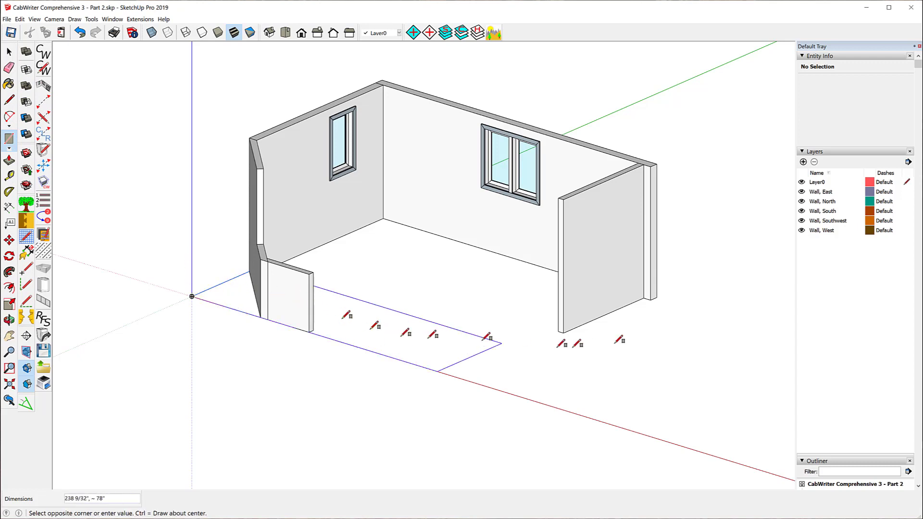
left_click(658, 297)
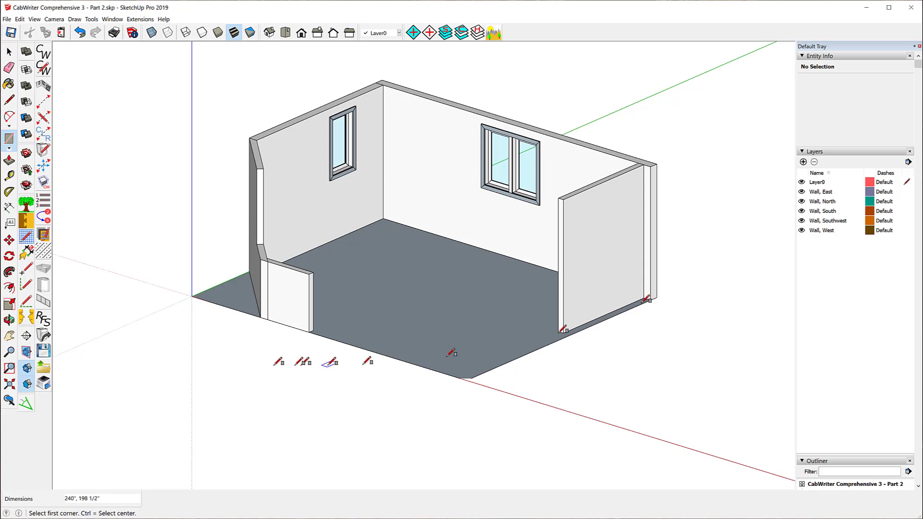
Push the floor rectangle down to a thickness of 2 inches.
left_click(9, 160)
left_click(387, 342)
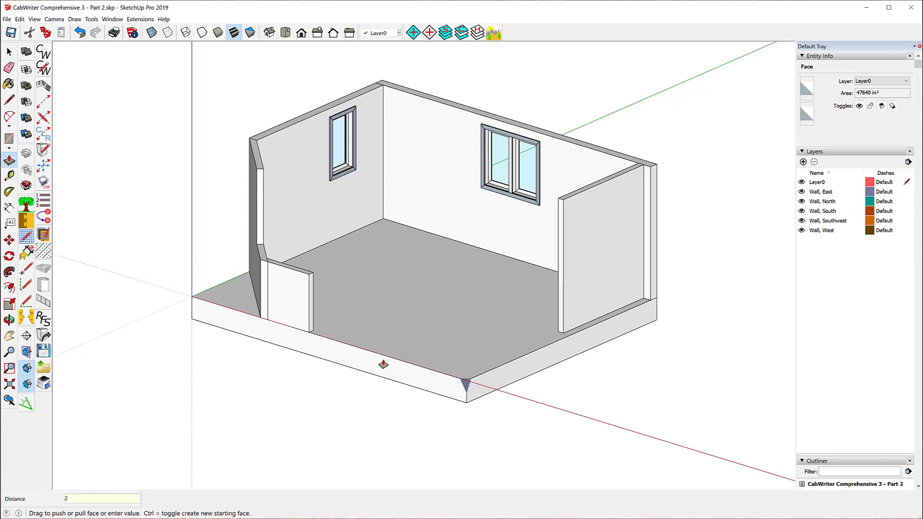
type("2")
key("Return")
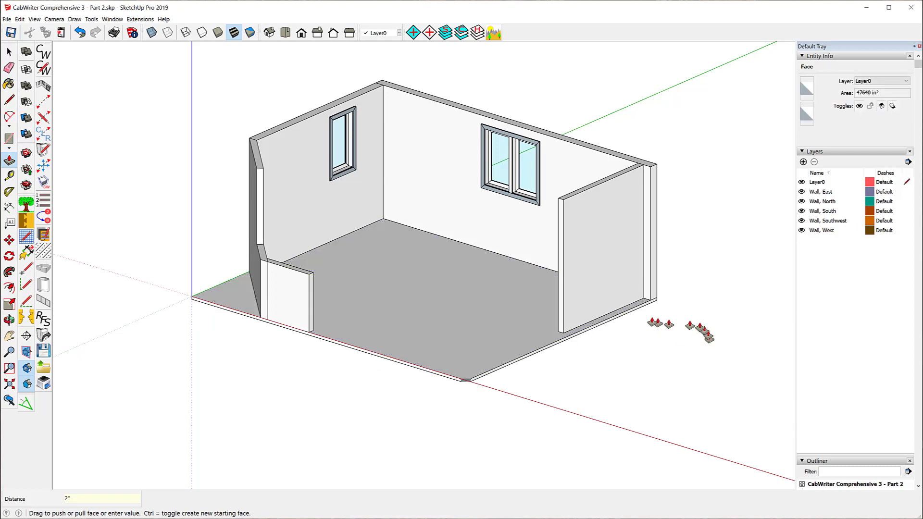
Pull the floor slab's east edge face outward about 17 11/32 inches beyond the East wall.
left_click(641, 314)
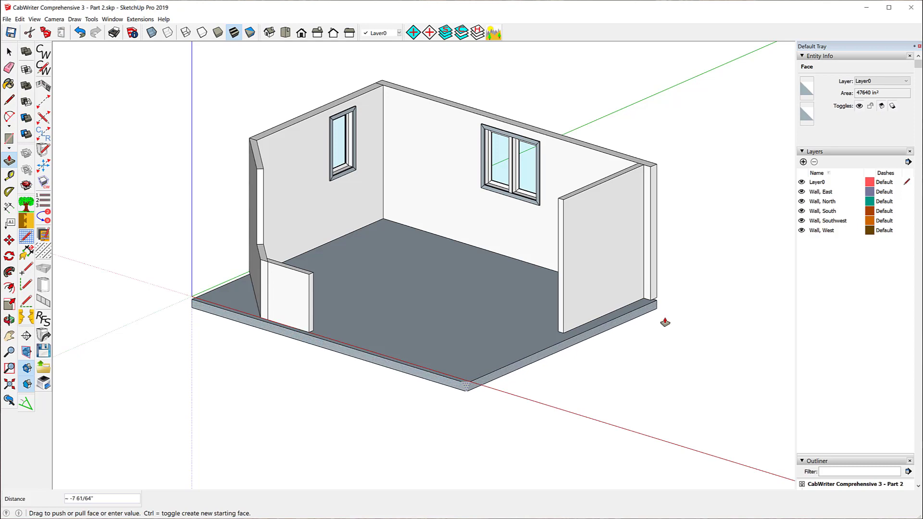
key("Escape")
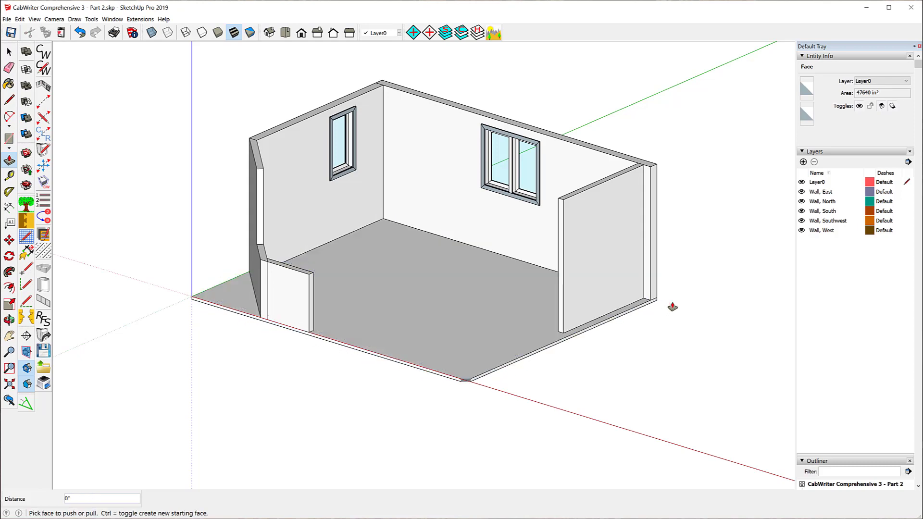
left_click(640, 313)
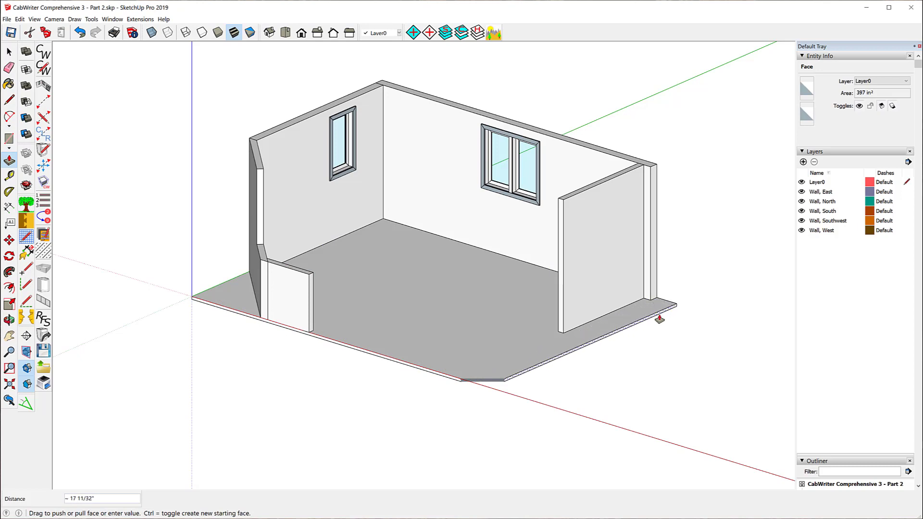
left_click(658, 320)
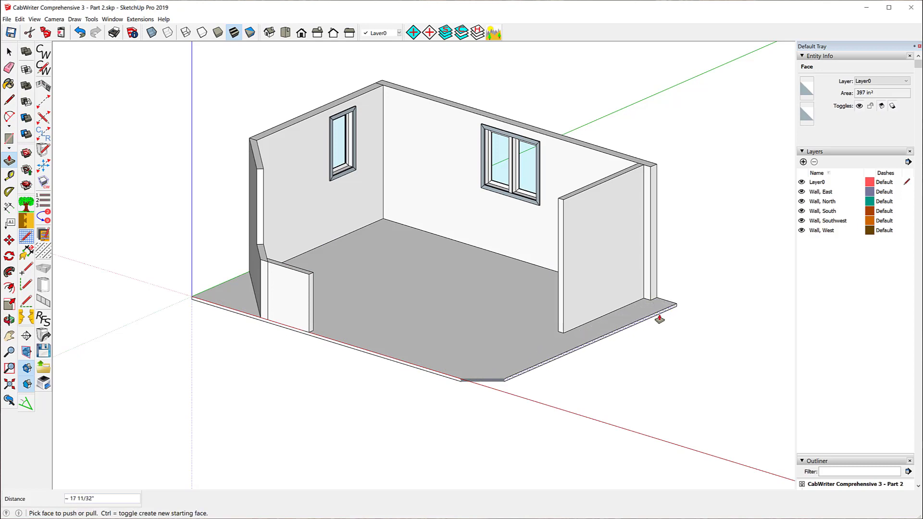
Select the whole floor slab and make it a component with the definition name Floor.
left_click(9, 384)
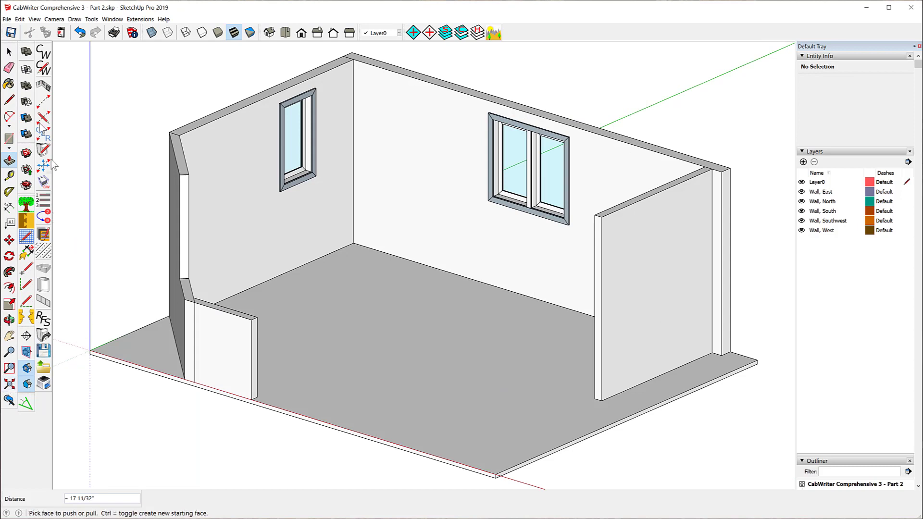
left_click(9, 51)
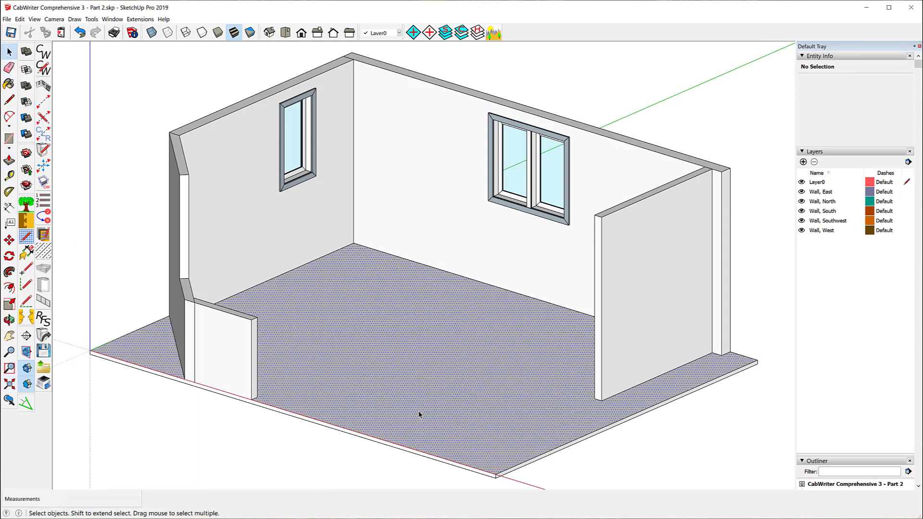
triple_click(418, 412)
right_click(418, 410)
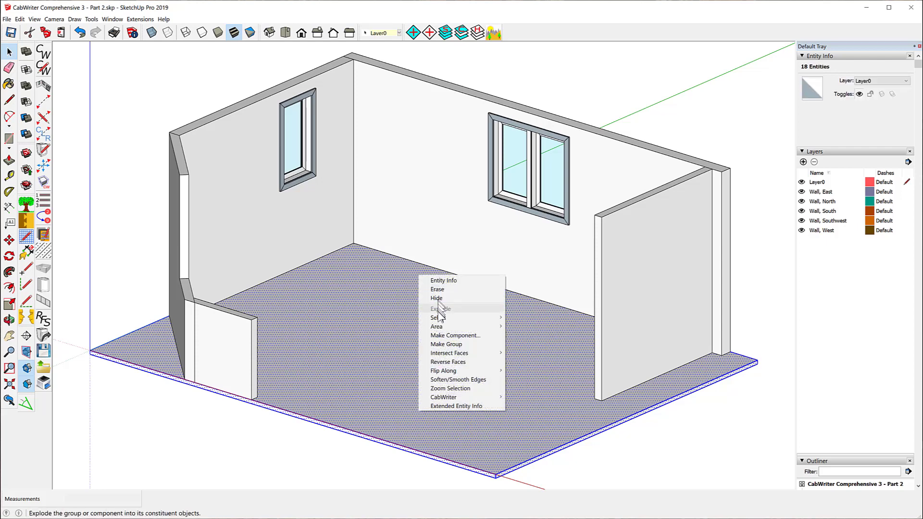
left_click(449, 335)
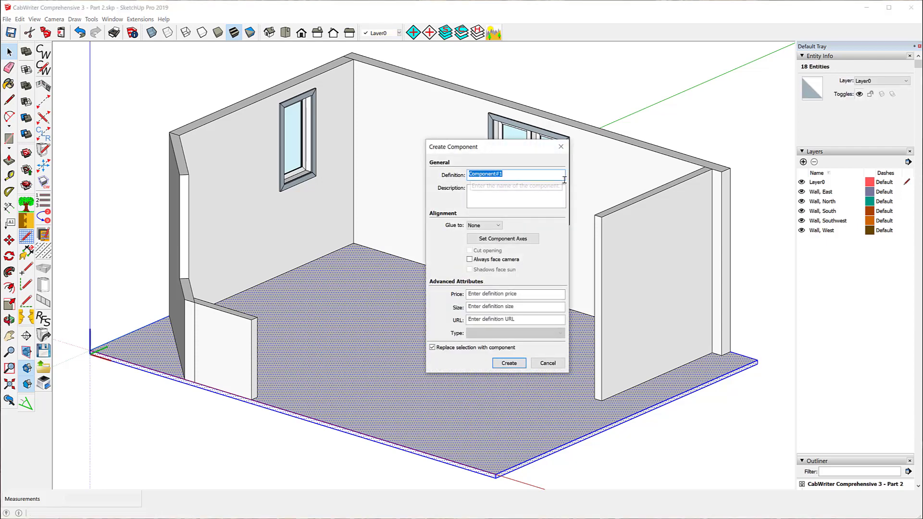
type("Floor")
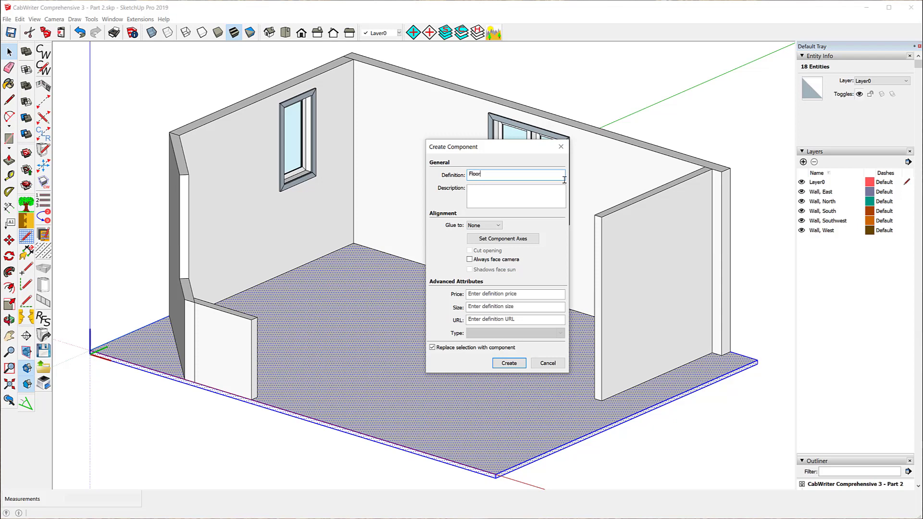
left_click(508, 364)
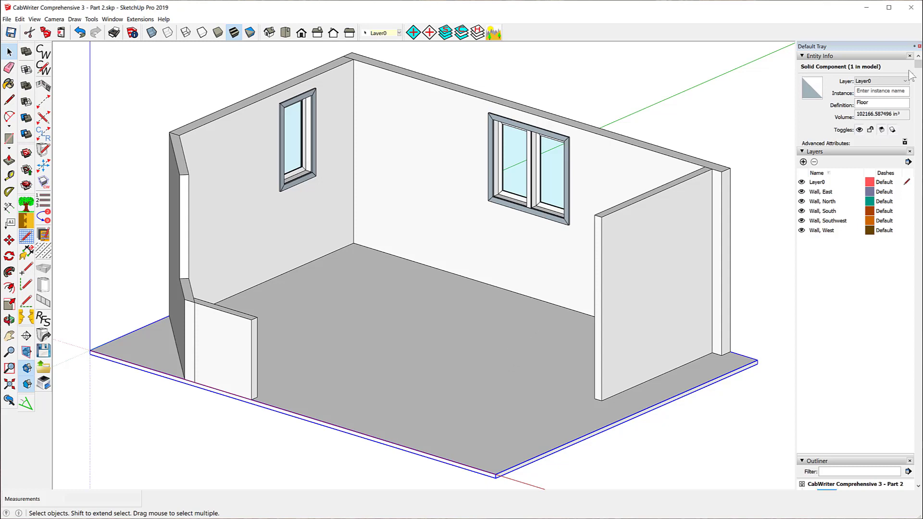
Copy the floor component's definition name into its instance name so that both read Floor.
left_click(865, 103)
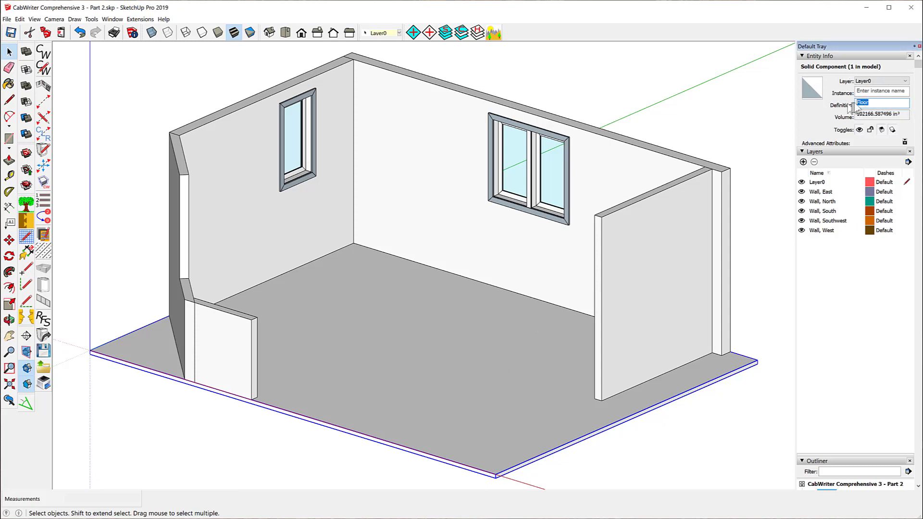
right_click(862, 102)
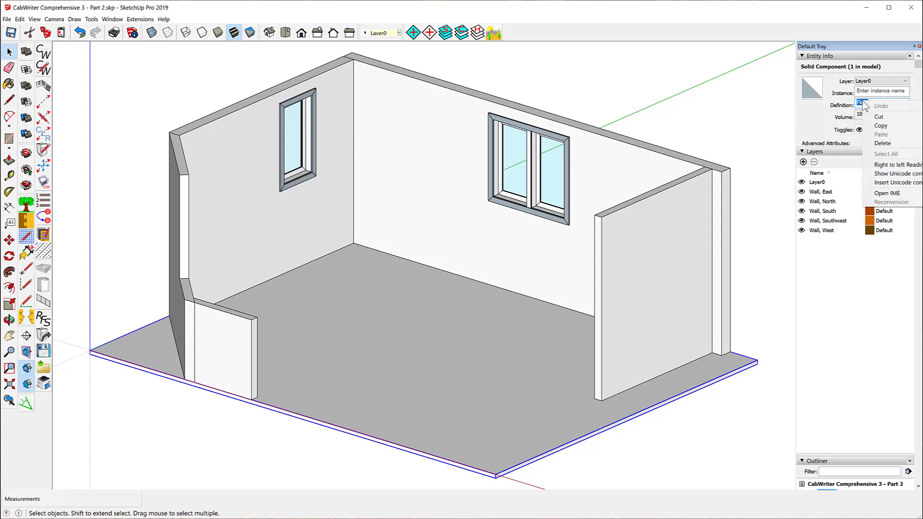
left_click(884, 116)
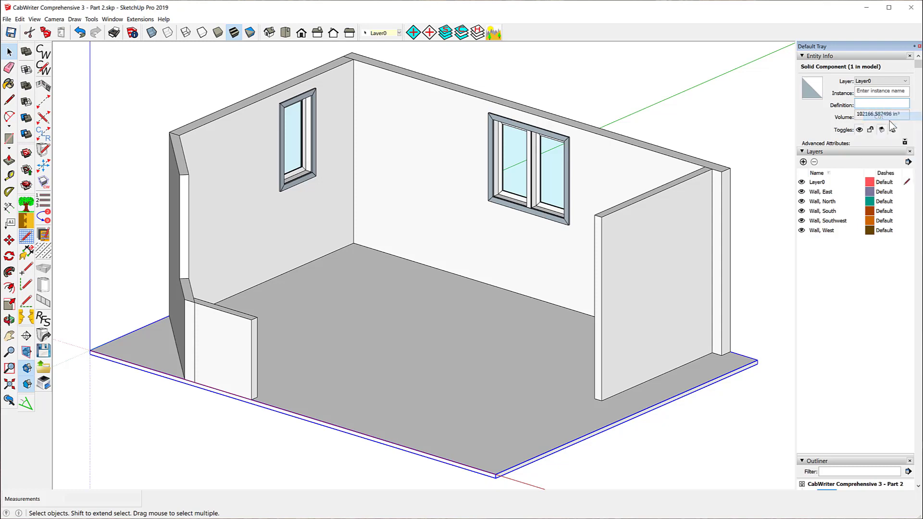
right_click(867, 104)
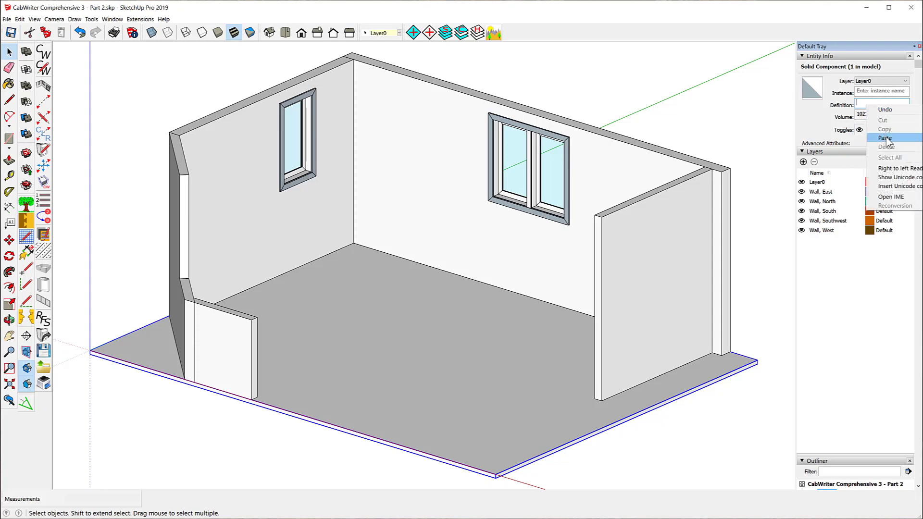
left_click(884, 137)
left_click(870, 91)
right_click(871, 92)
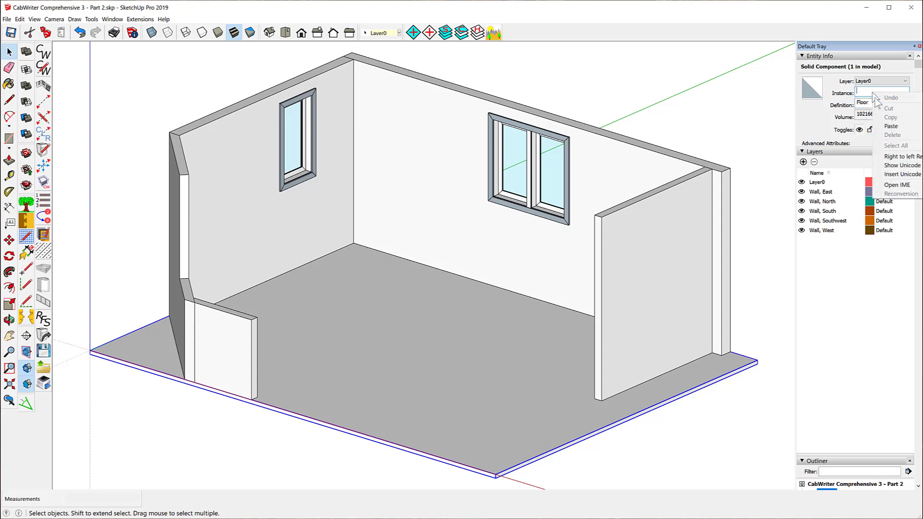
left_click(894, 126)
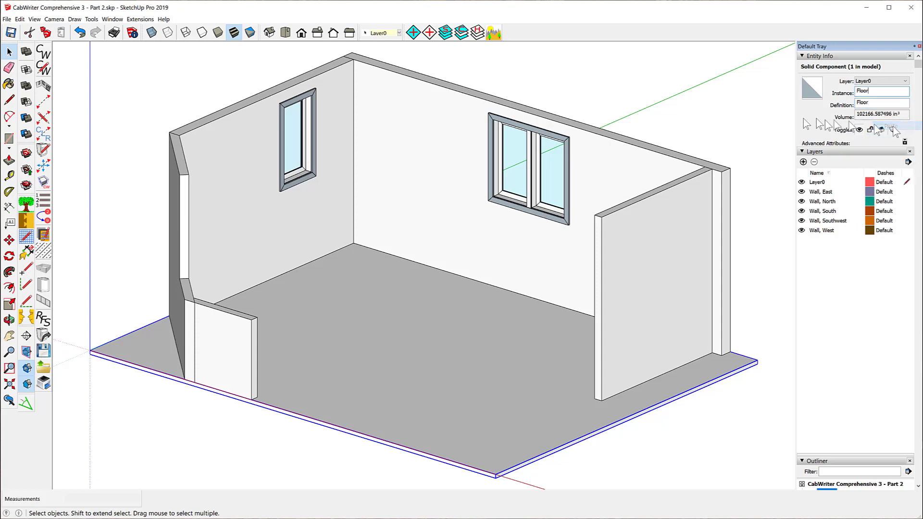
Add a new invisible layer named Floor with nothing selected in the model.
left_click(744, 106)
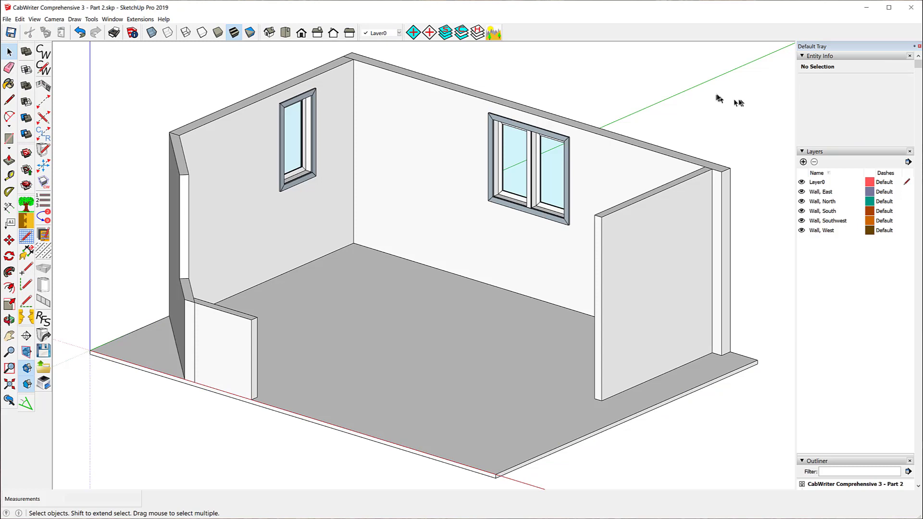
left_click(430, 33)
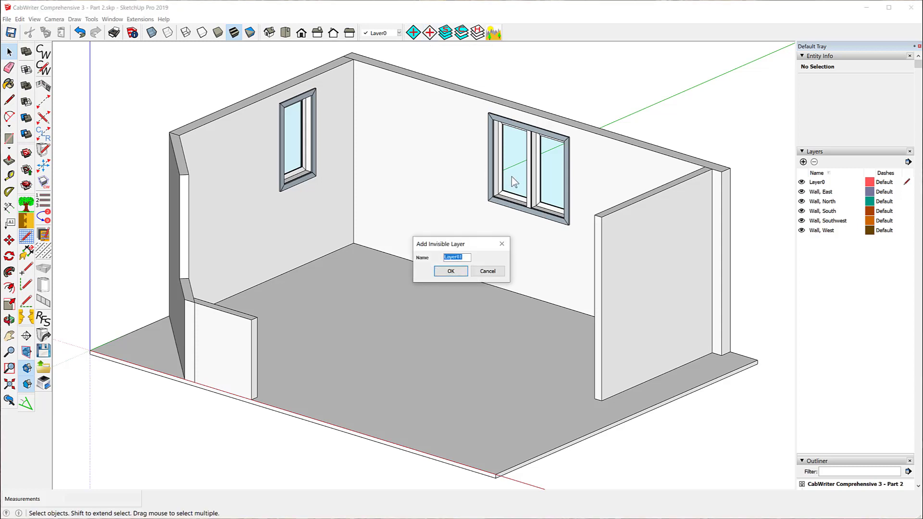
type("Floor")
left_click(449, 271)
Assign the floor component to the Floor layer.
left_click(402, 317)
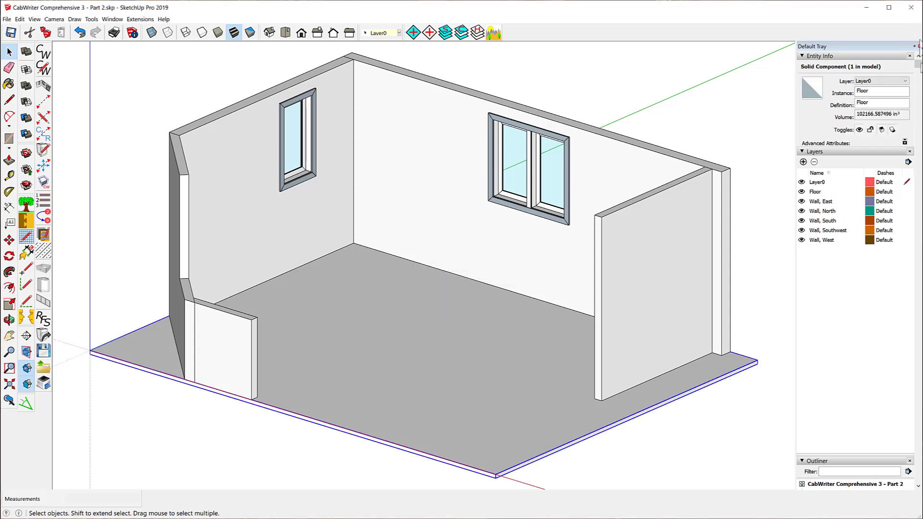
left_click(903, 81)
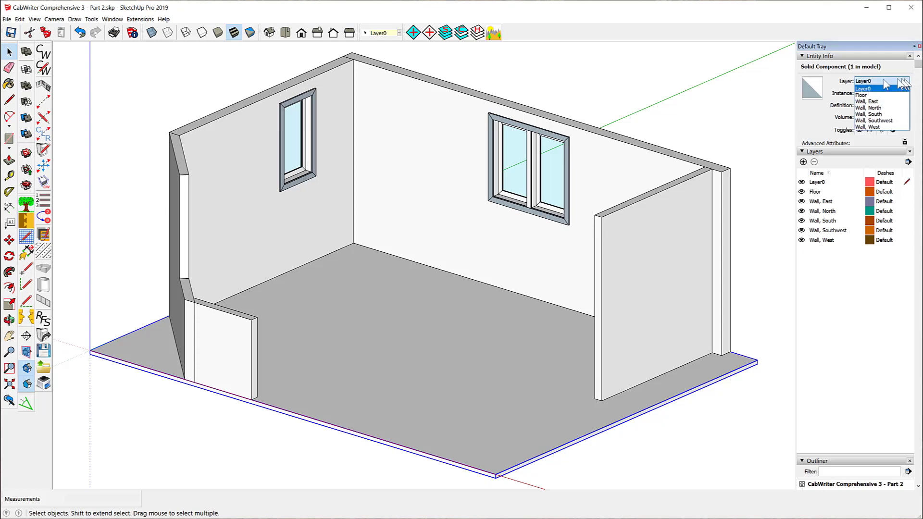
left_click(866, 95)
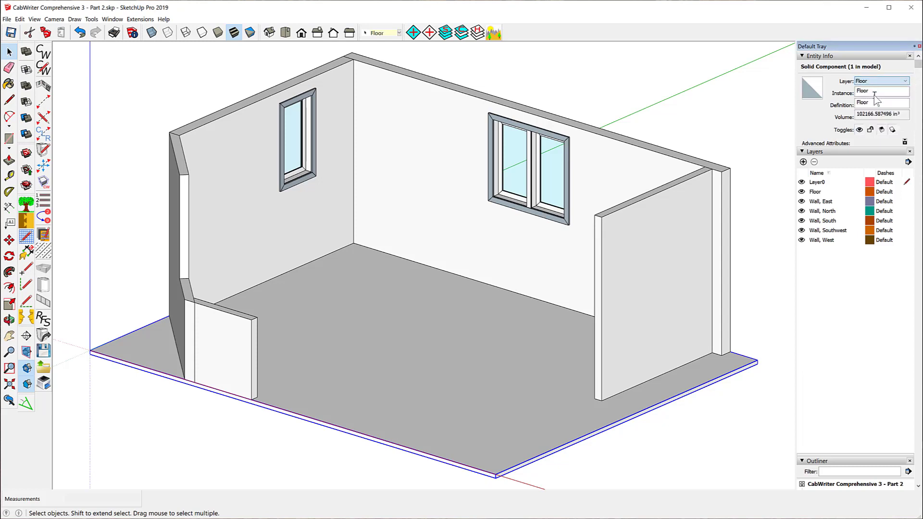
left_click(679, 110)
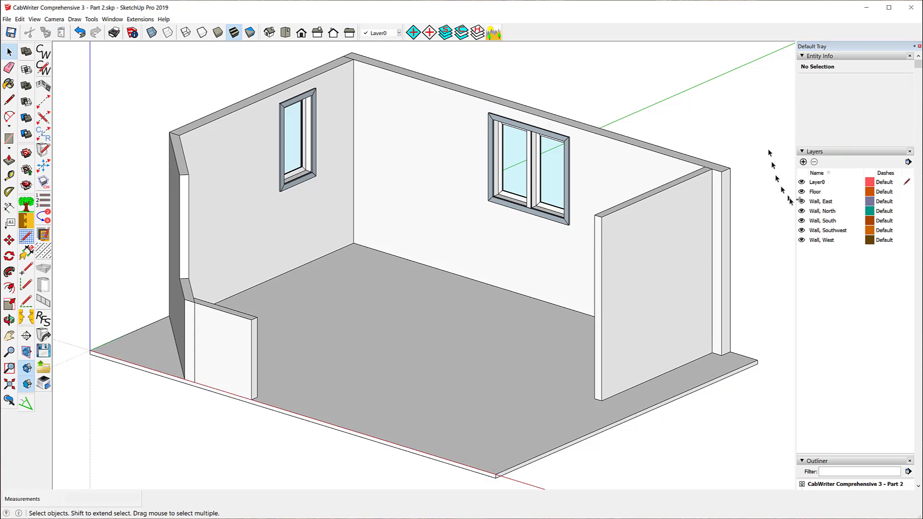
Hide the Floor layer so the floor slab is out of view.
left_click(817, 192)
left_click(801, 192)
left_click(801, 192)
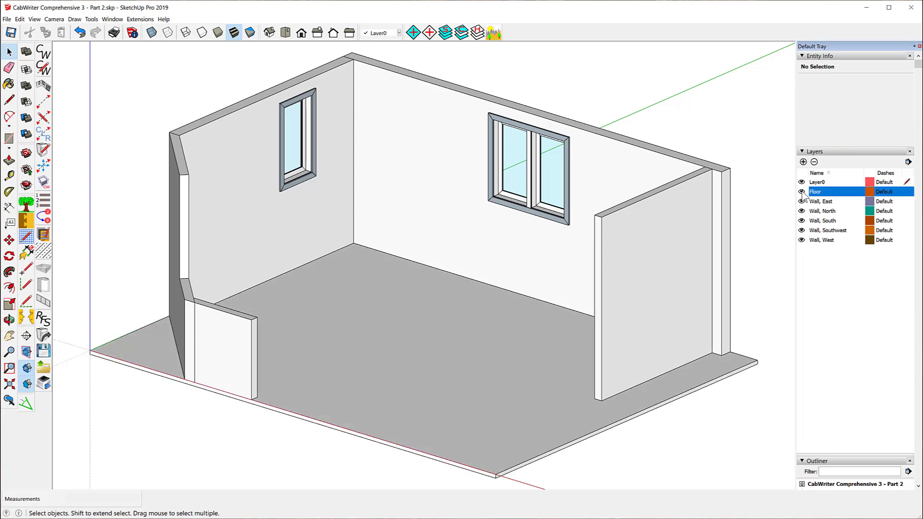
left_click(801, 191)
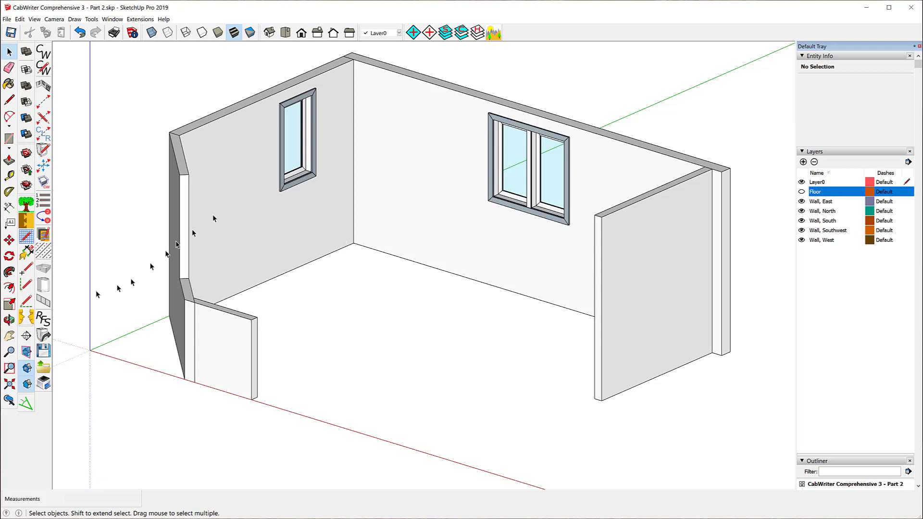
Create two floor-level guide lines, each offset 24 inches into the room from the base edges of the West and North walls.
left_click(10, 177)
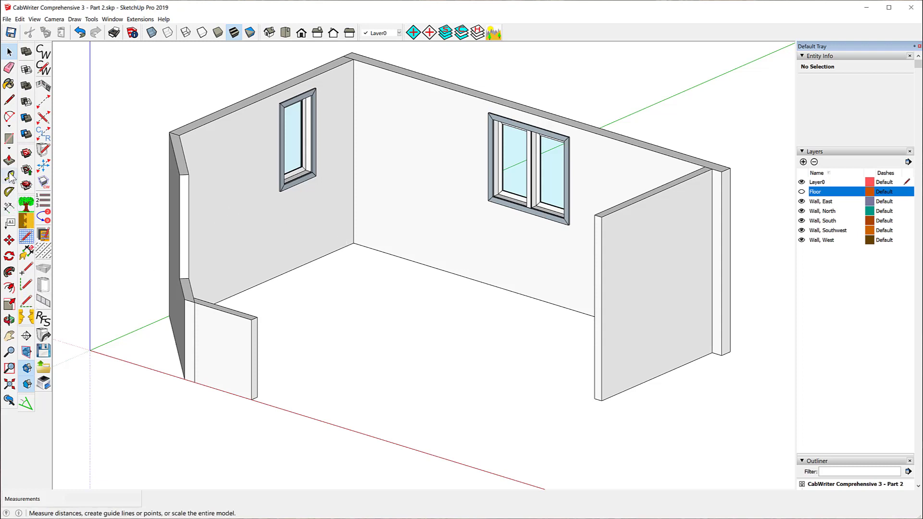
left_click(322, 257)
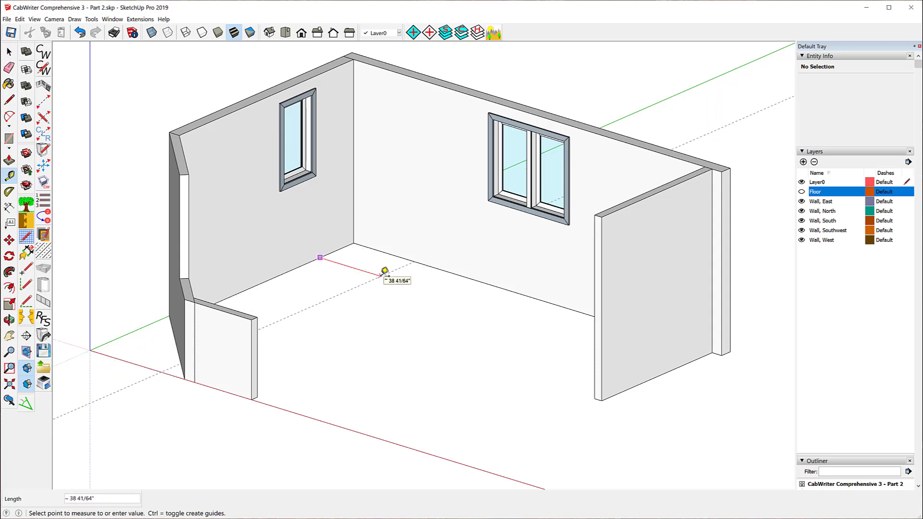
type("24")
key("Return")
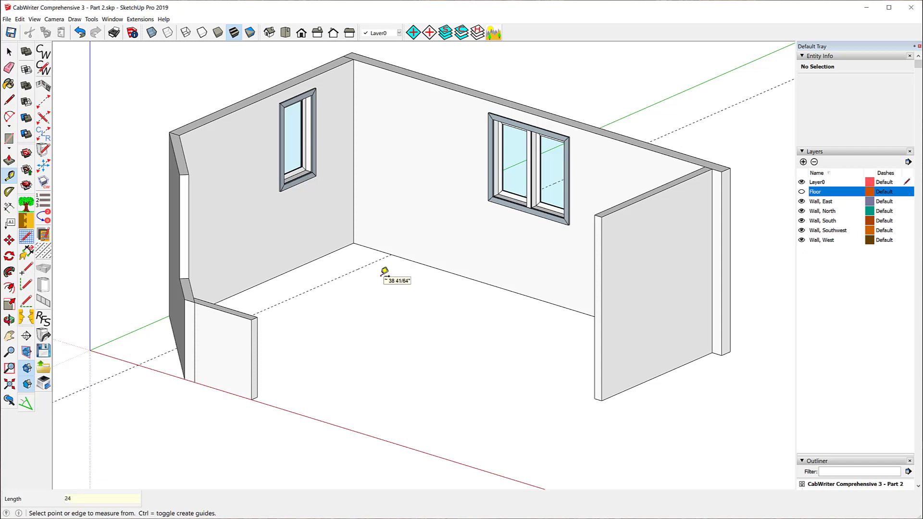
left_click(420, 263)
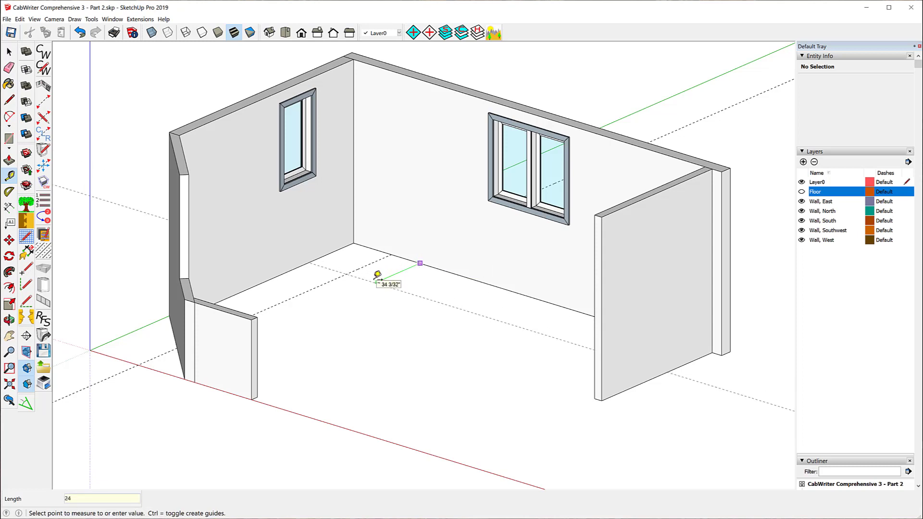
key("Return")
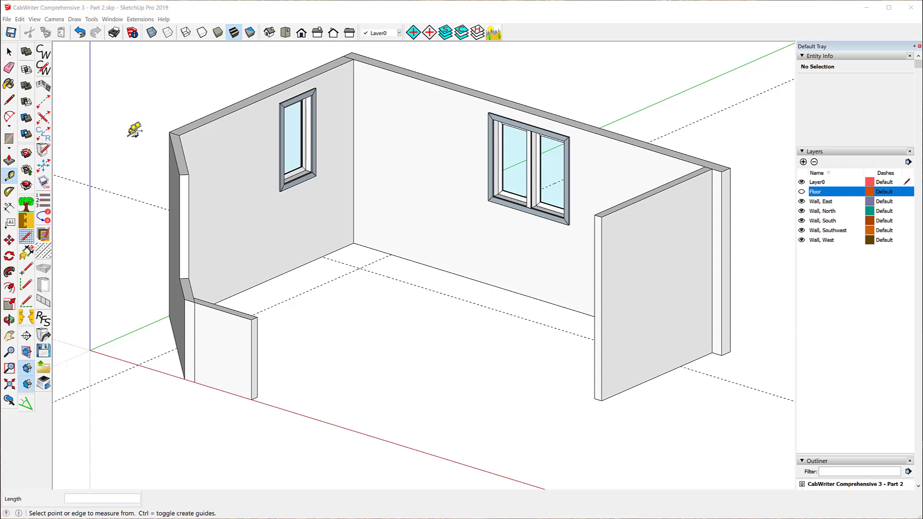
Draw a Left Pivot Connector end stile at the guide intersection, directed along the guide parallel to the North wall.
left_click(45, 106)
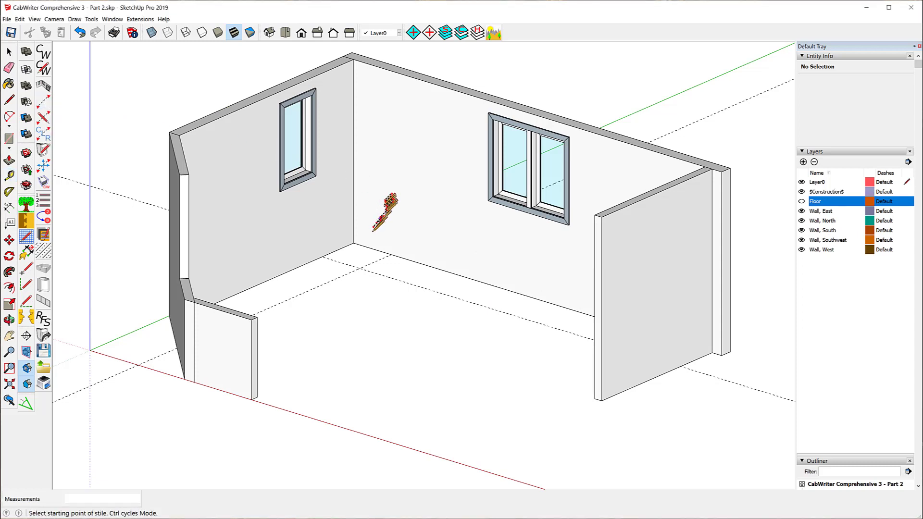
left_click(359, 268)
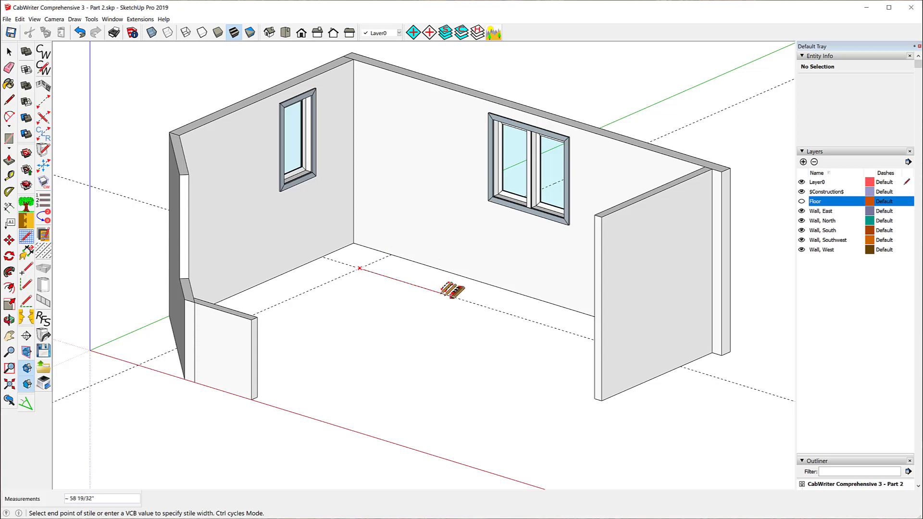
left_click(489, 307)
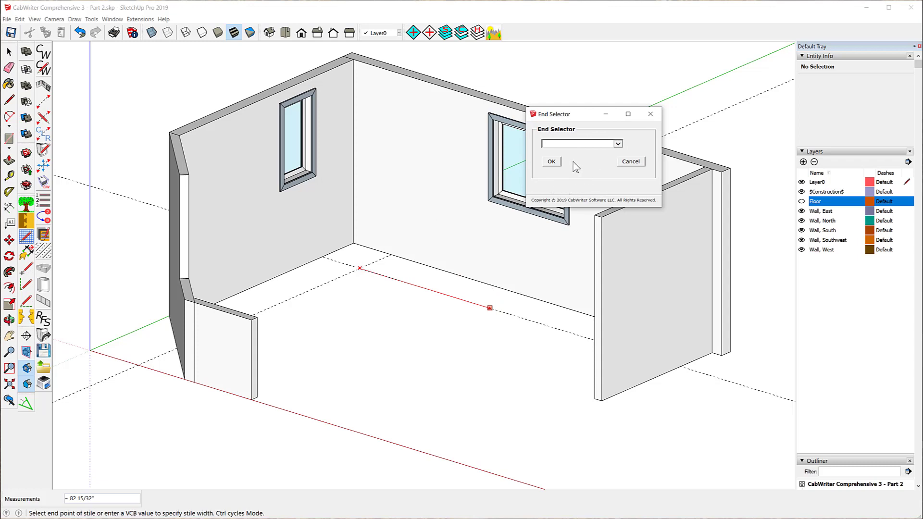
left_click(618, 144)
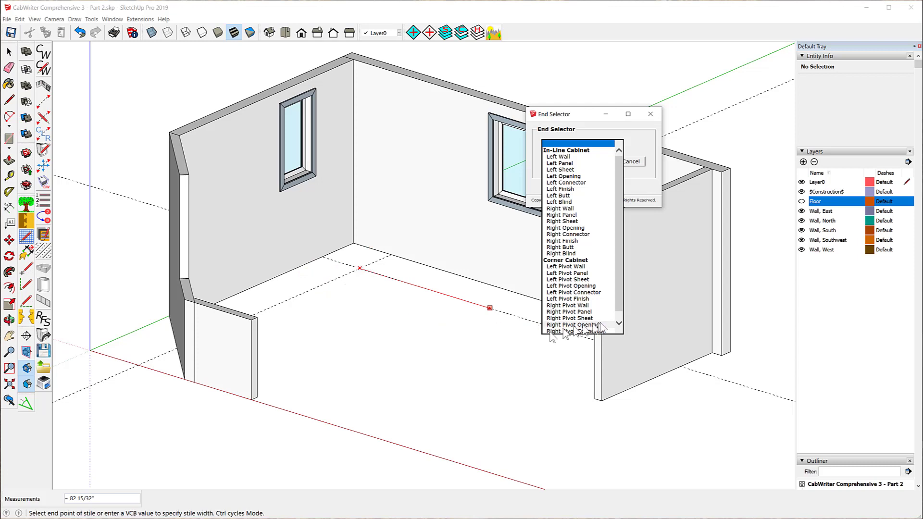
left_click(558, 293)
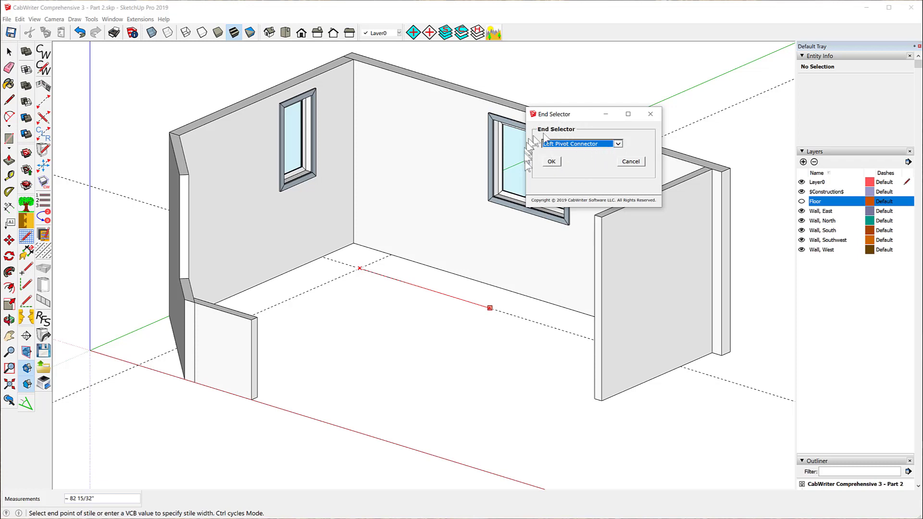
left_click(552, 162)
Draw a Right Opening end stile 45 inches from the guide intersection along the North wall guide, directed back toward the intersection.
scroll(370, 272, "up", 2)
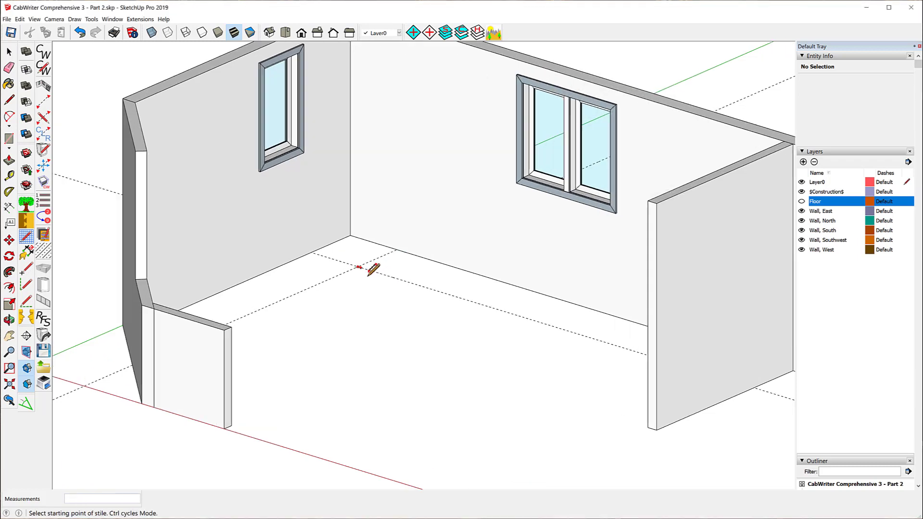
scroll(370, 270, "up", 4)
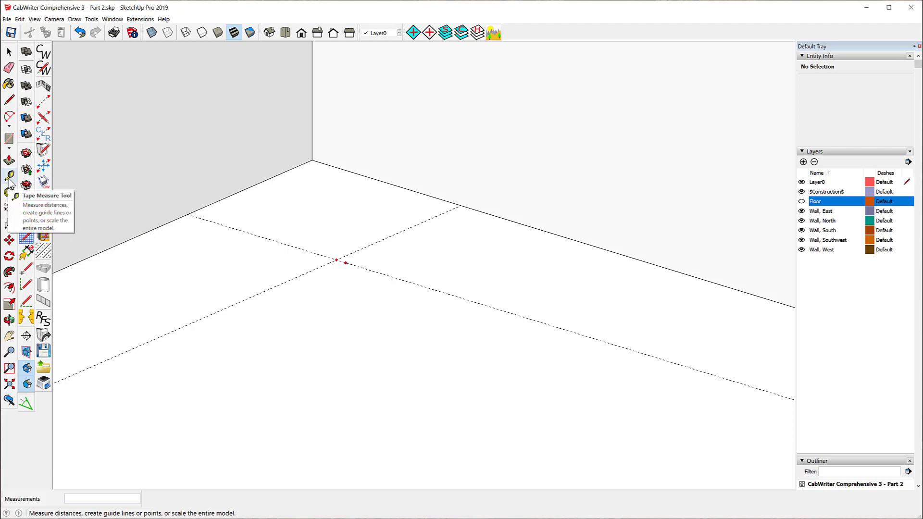
left_click(26, 220)
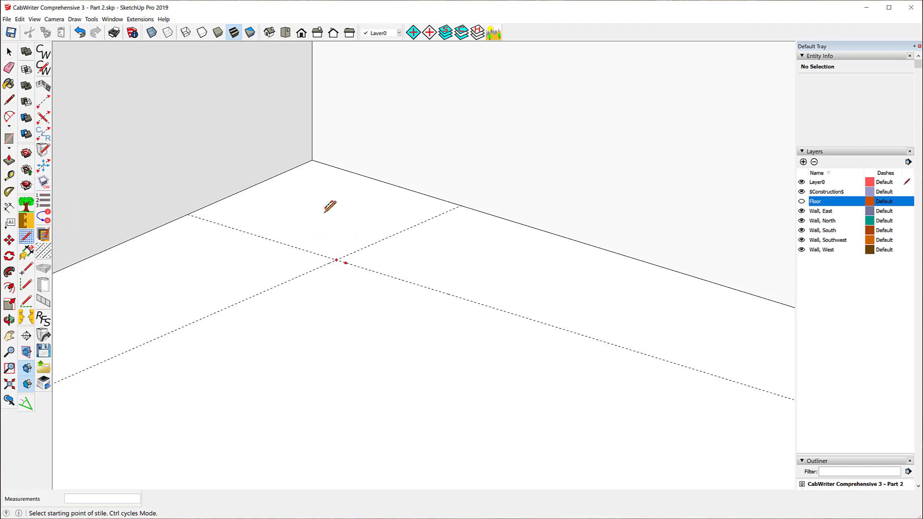
key("ctrl")
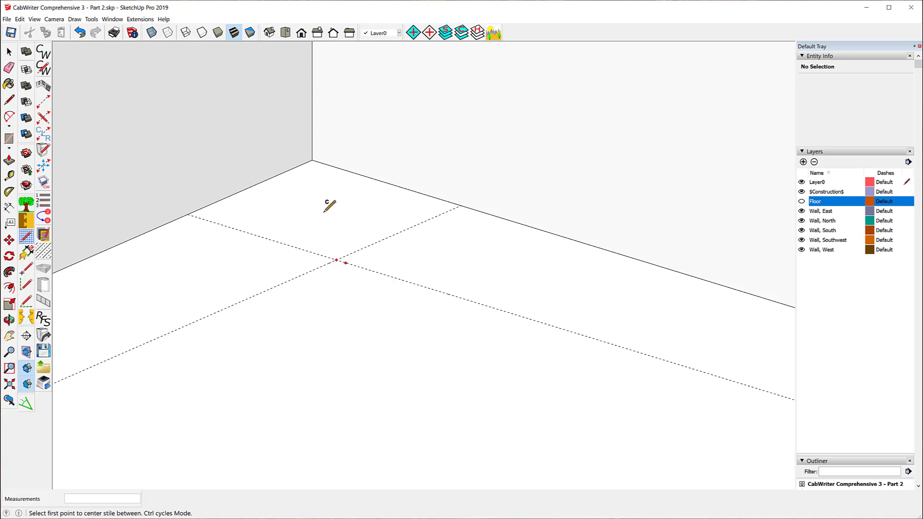
key("ctrl")
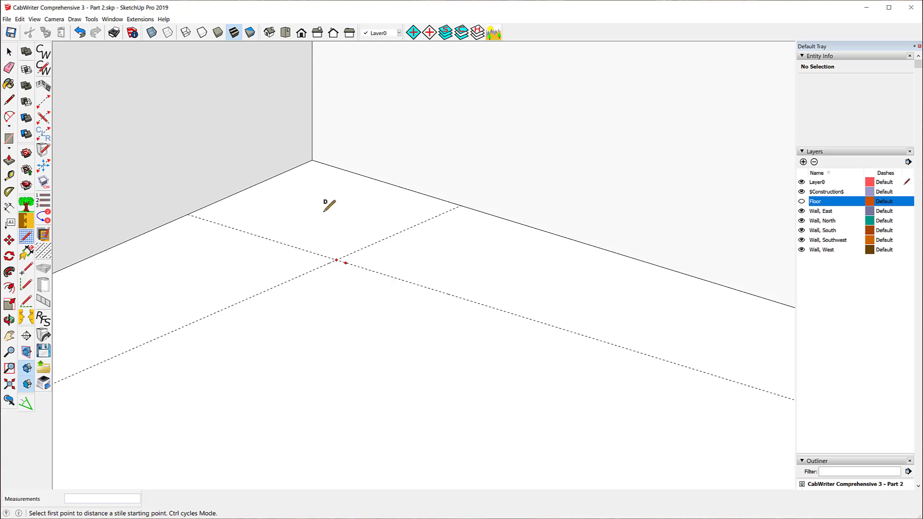
left_click(336, 260)
scroll(247, 206, "down", 3)
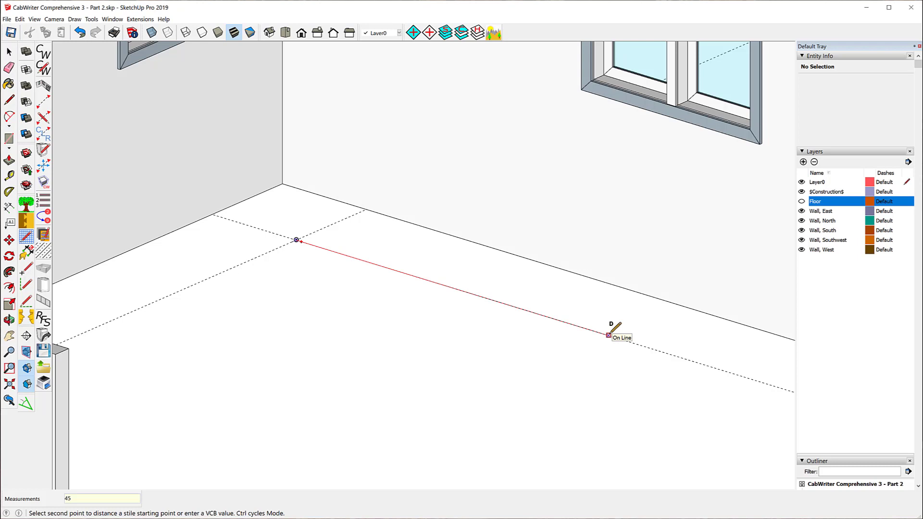
key("Return")
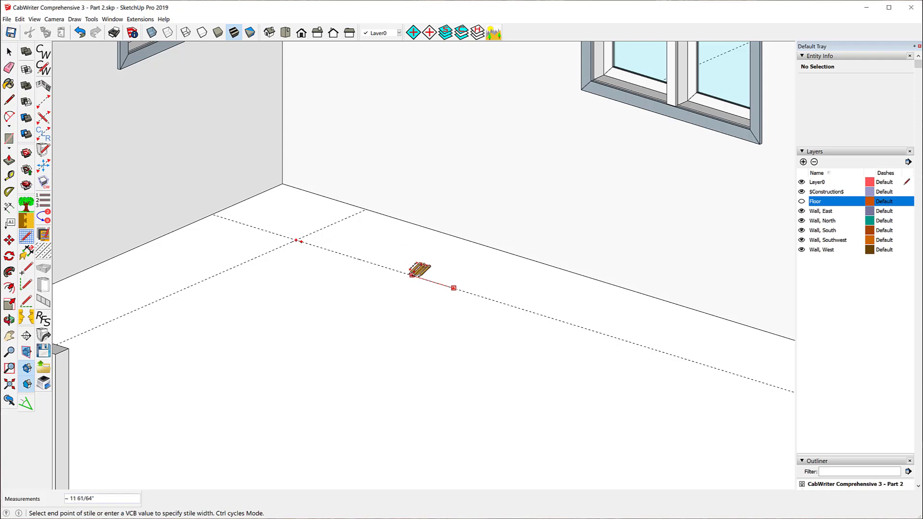
left_click(363, 260)
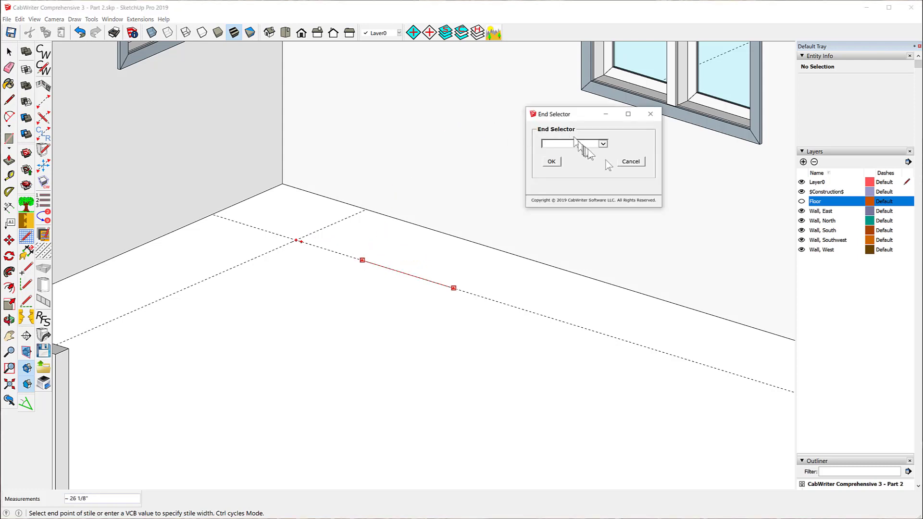
left_click(603, 143)
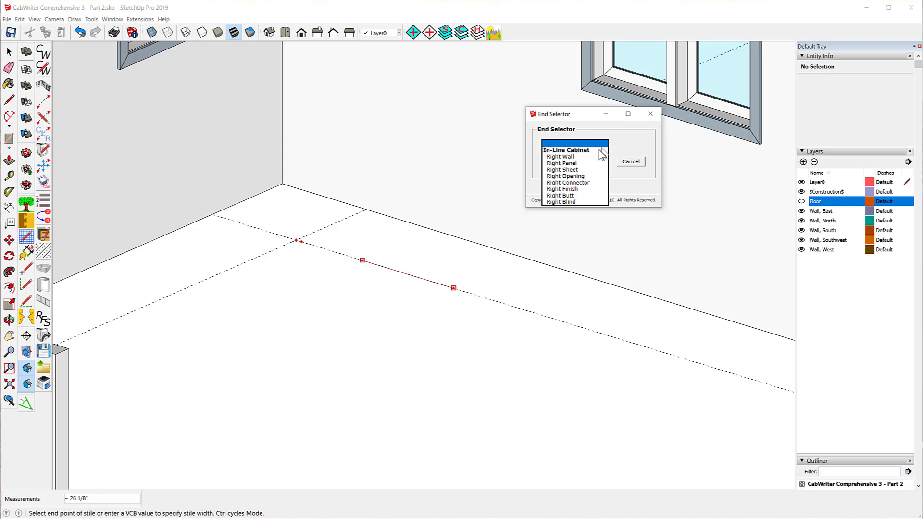
left_click(556, 176)
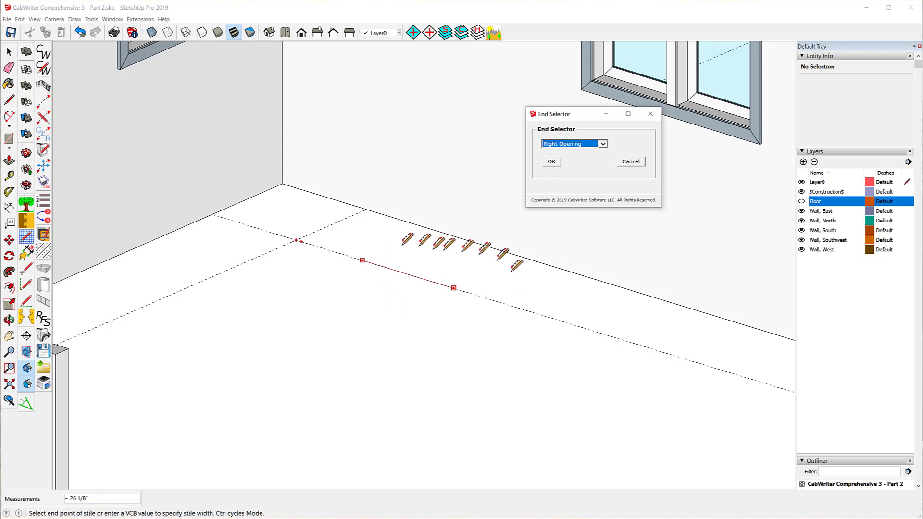
left_click(551, 161)
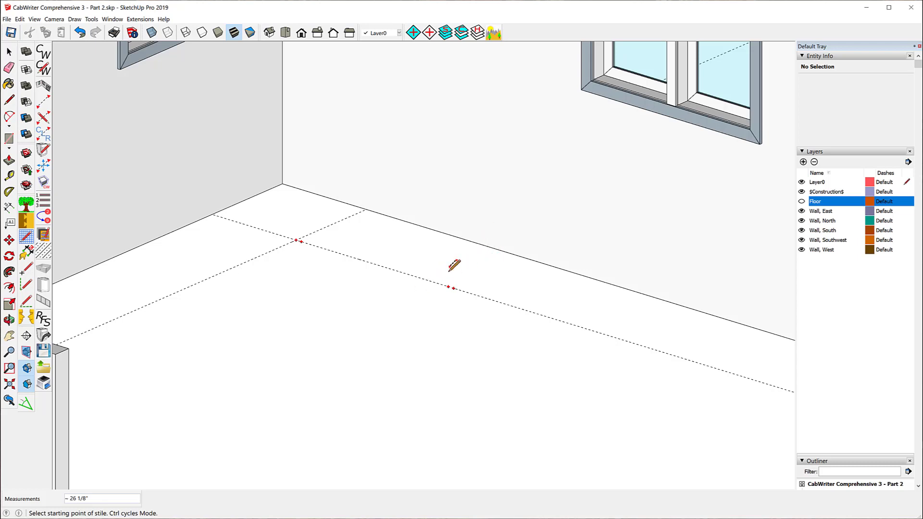
Draw an intermediate stile between the two end stiles by distancing it from the Right Opening stile's inner end.
scroll(454, 266, "up", 3)
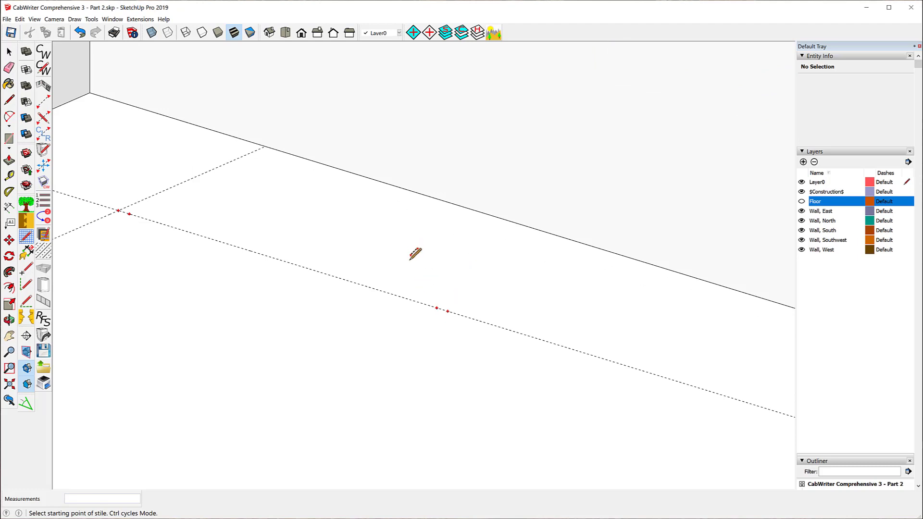
key("ctrl")
key("ctrl")
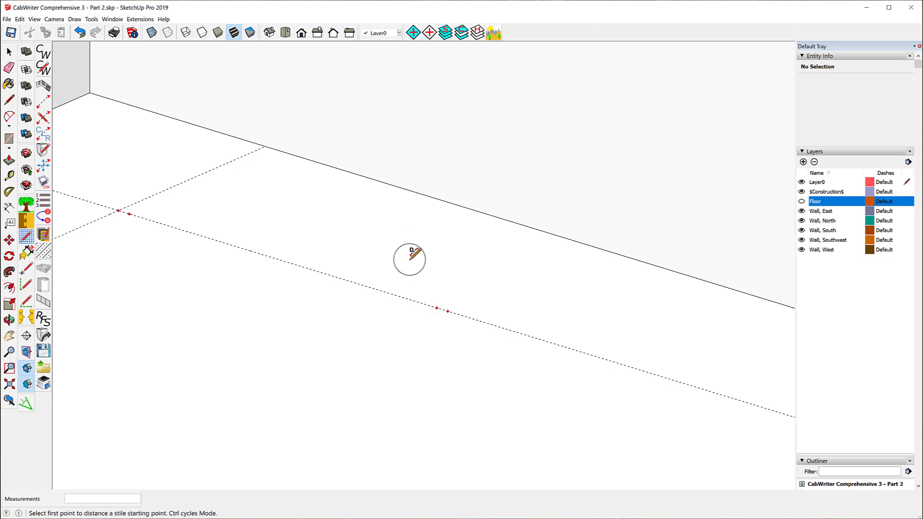
left_click(436, 308)
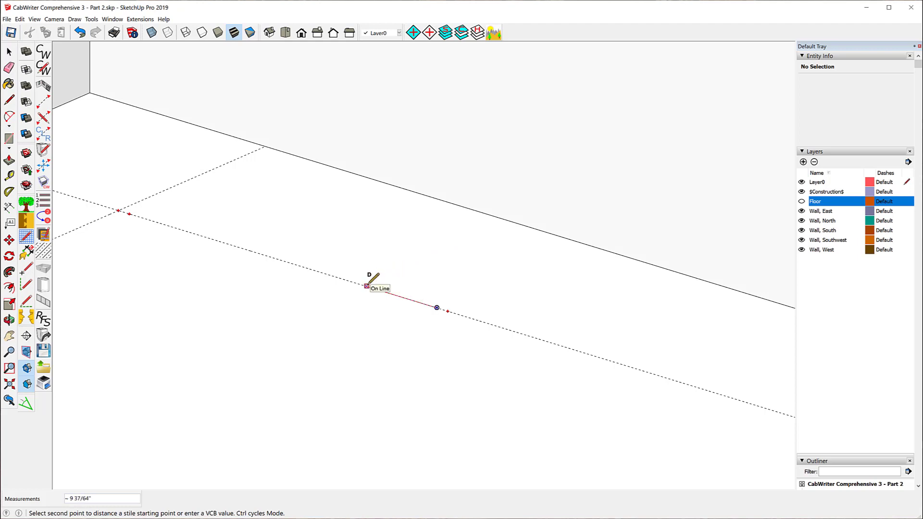
key("Return")
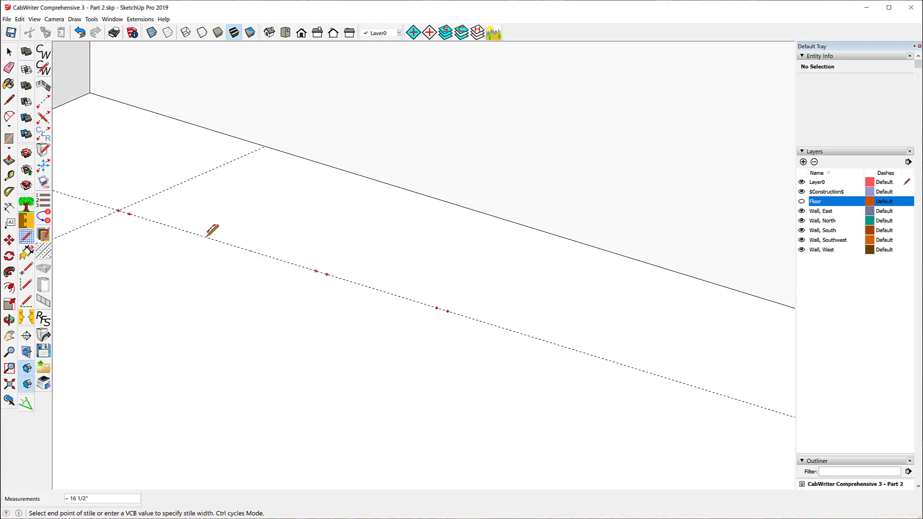
key("Escape")
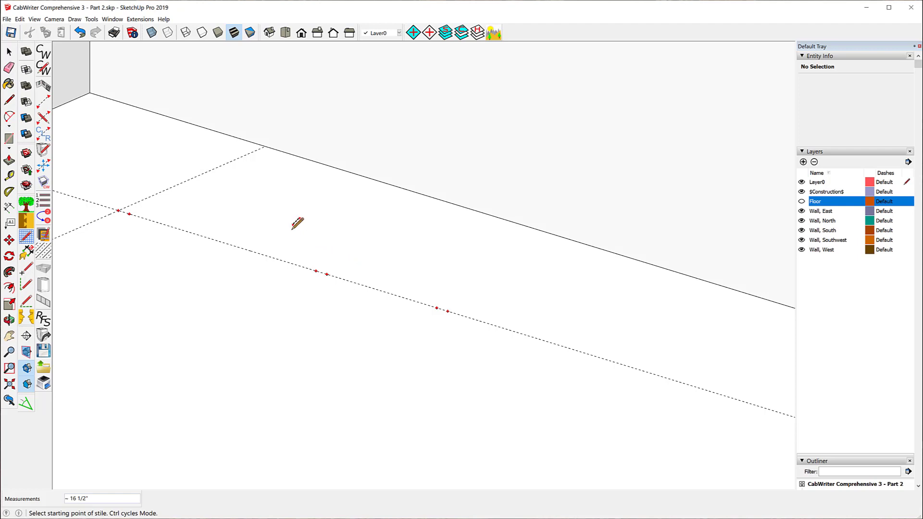
Draw a second intermediate stile by distancing it from the corner-side end of the existing intermediate stile, directed along the guide toward the guide intersection.
key("ctrl")
key("ctrl")
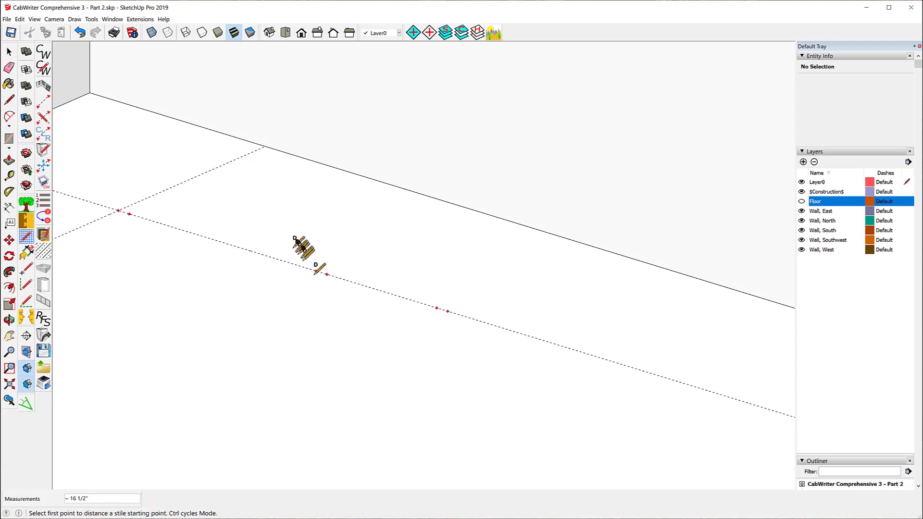
left_click(316, 271)
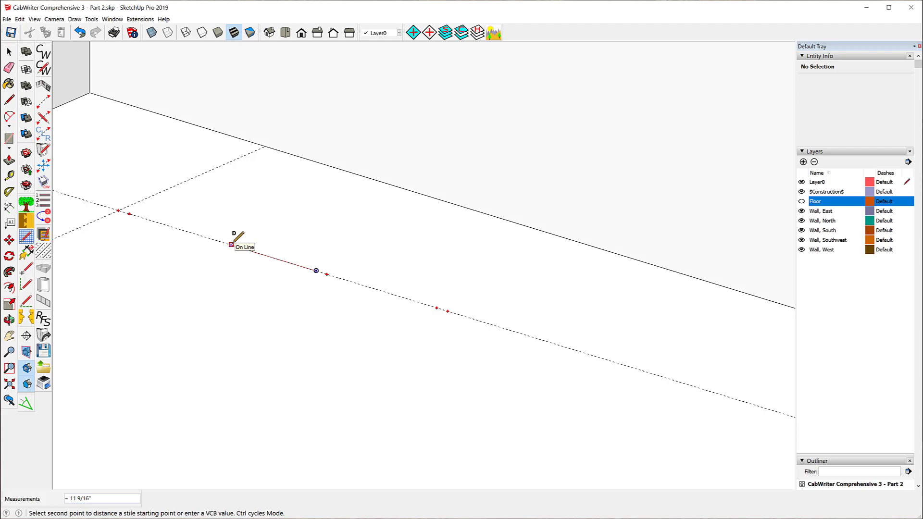
key("Return")
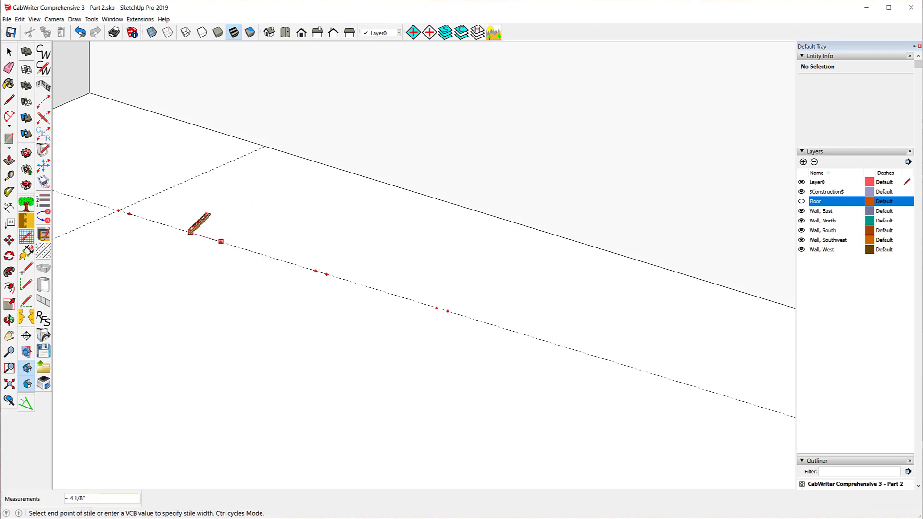
left_click(159, 221)
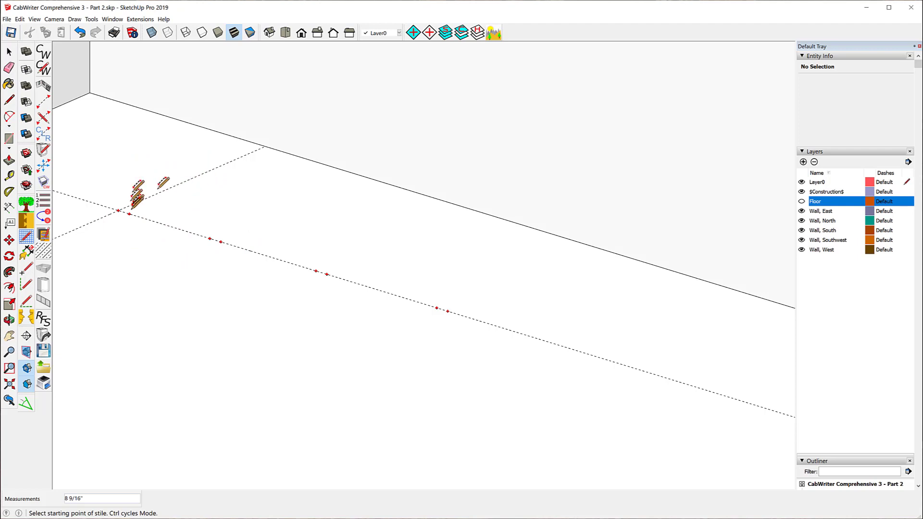
Measure the opening between the Left Pivot Connector stile and the nearest intermediate stile.
left_click(11, 176)
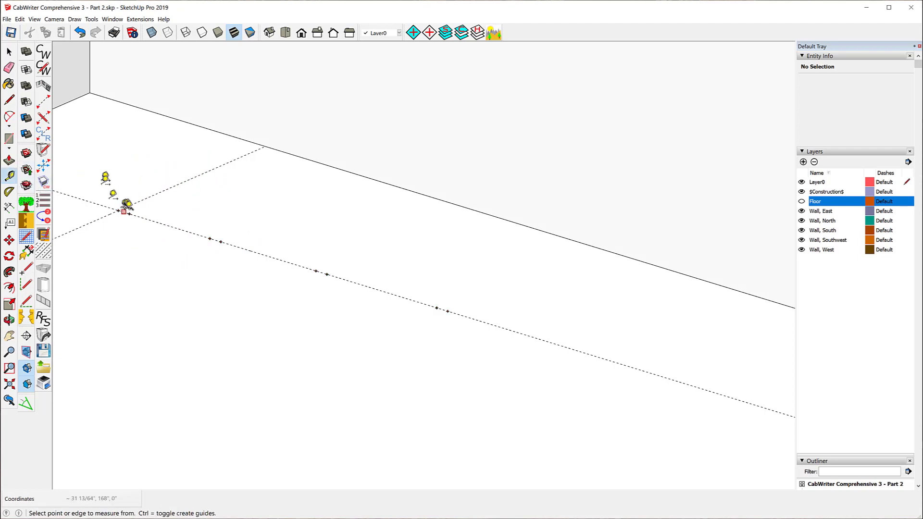
left_click(129, 213)
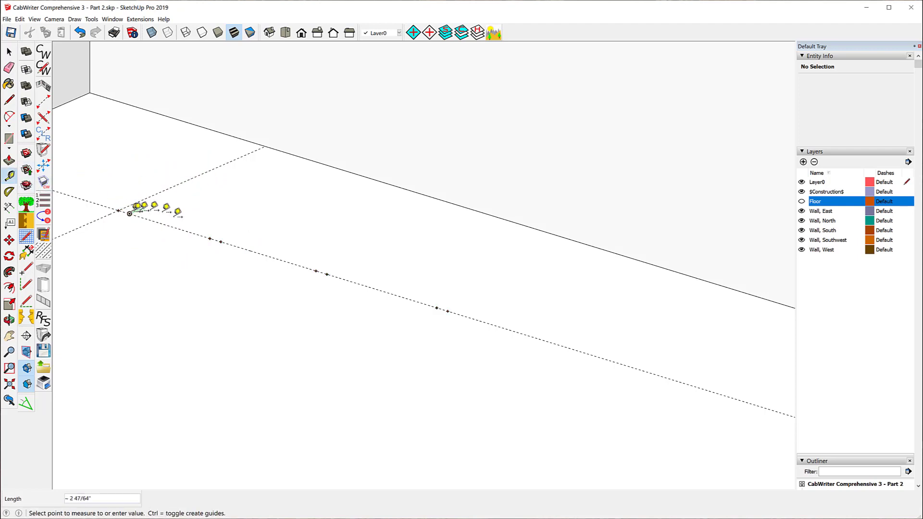
left_click(210, 238)
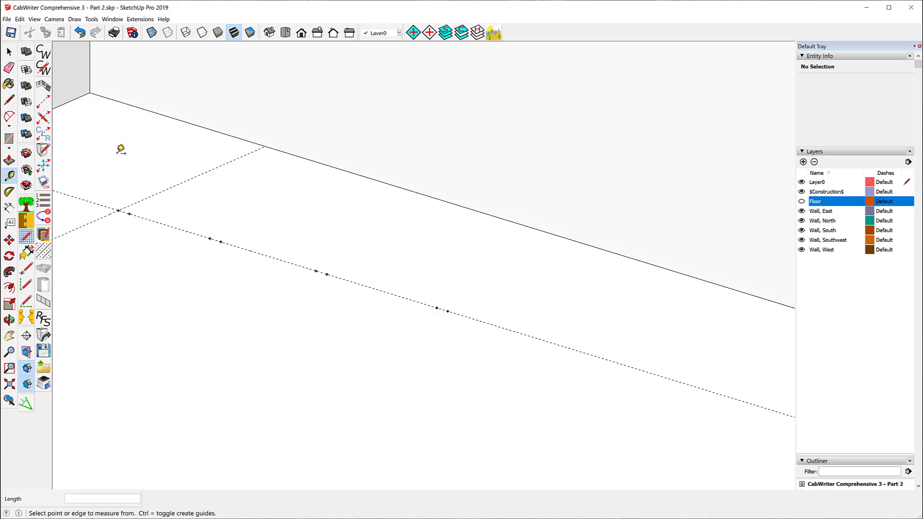
Finish the stile layout to start choosing boxes, and make box 1 a Lazy Susan Base with one door.
left_click(43, 103)
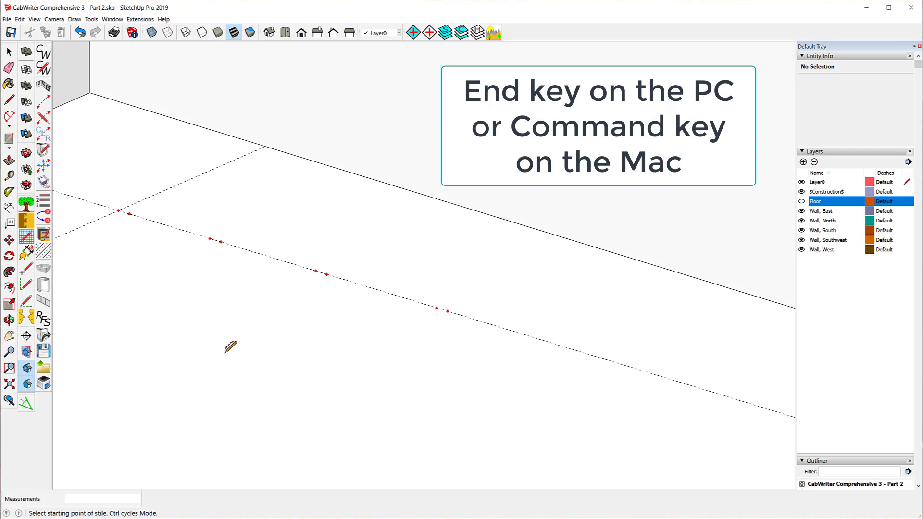
key("End")
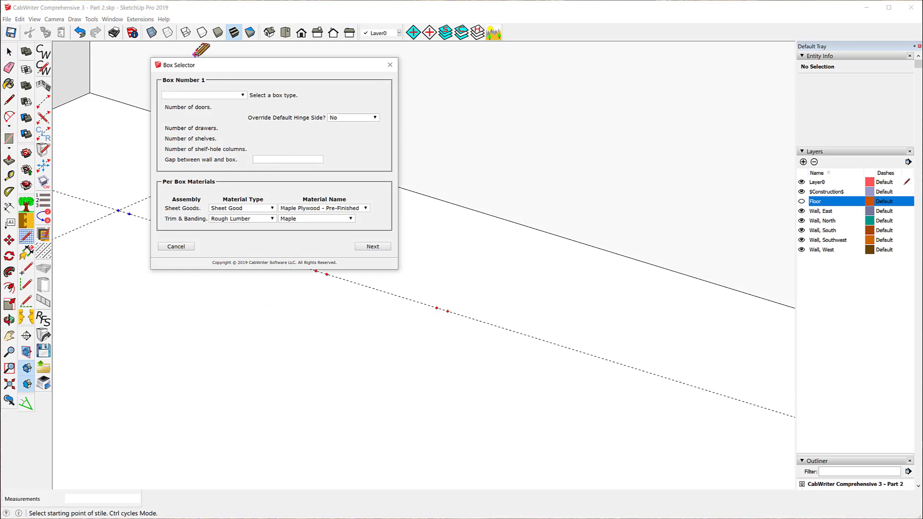
left_click_drag(203, 71, 432, 59)
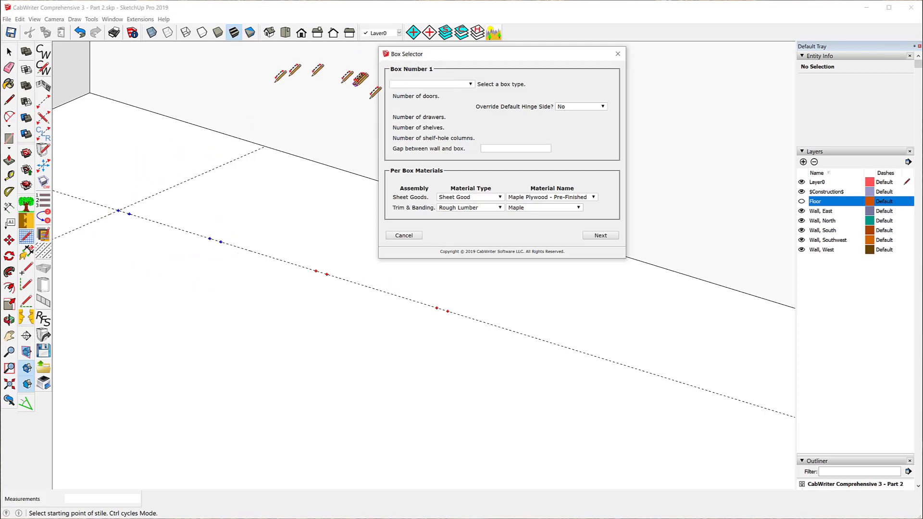
left_click(471, 85)
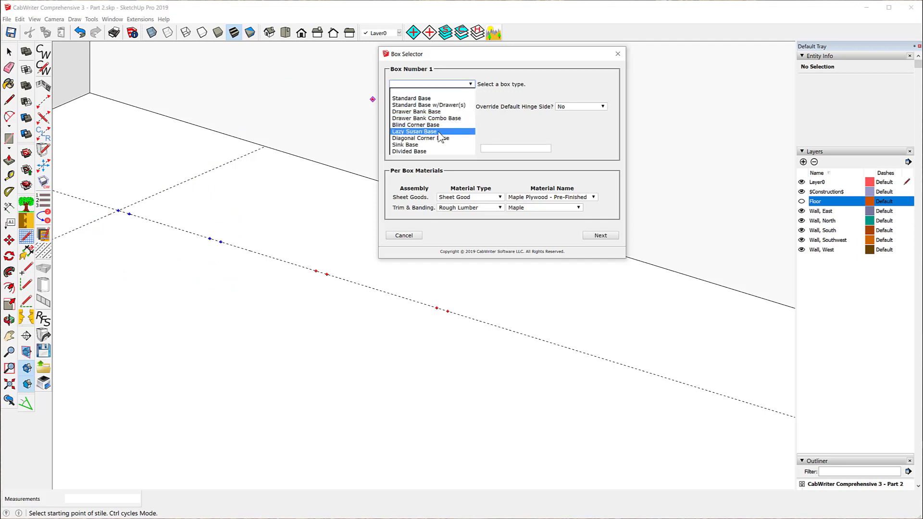
left_click(440, 131)
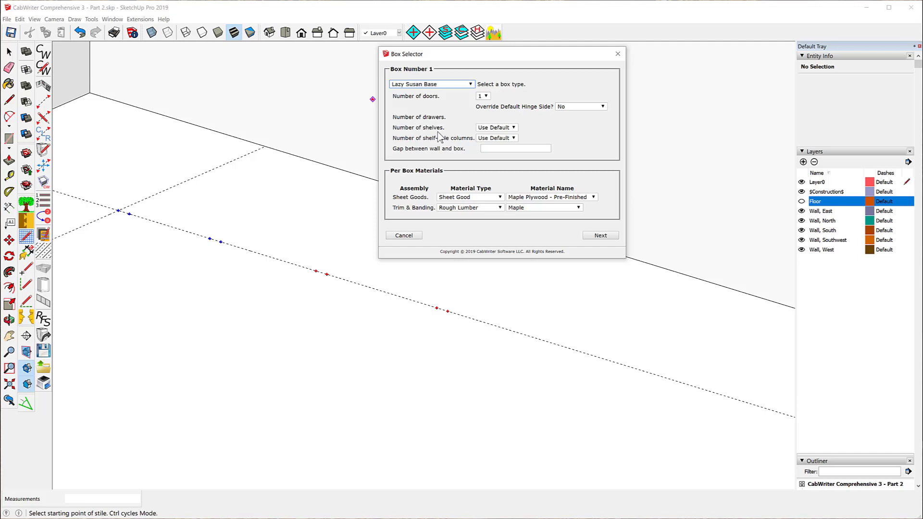
left_click(599, 236)
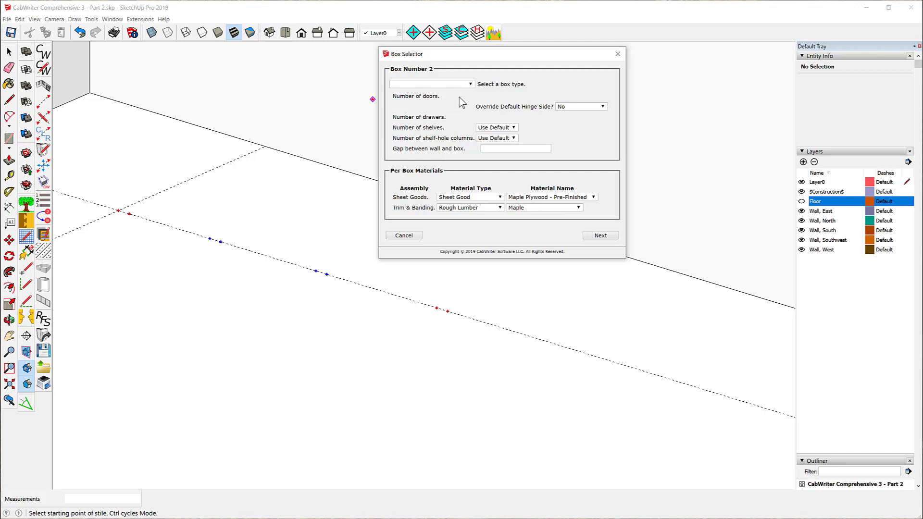
Make box 2 a three-drawer Drawer Bank Base and box 3 a Standard Base w/Drawer(s) with one door and one drawer, and generate the cabinets.
left_click(471, 85)
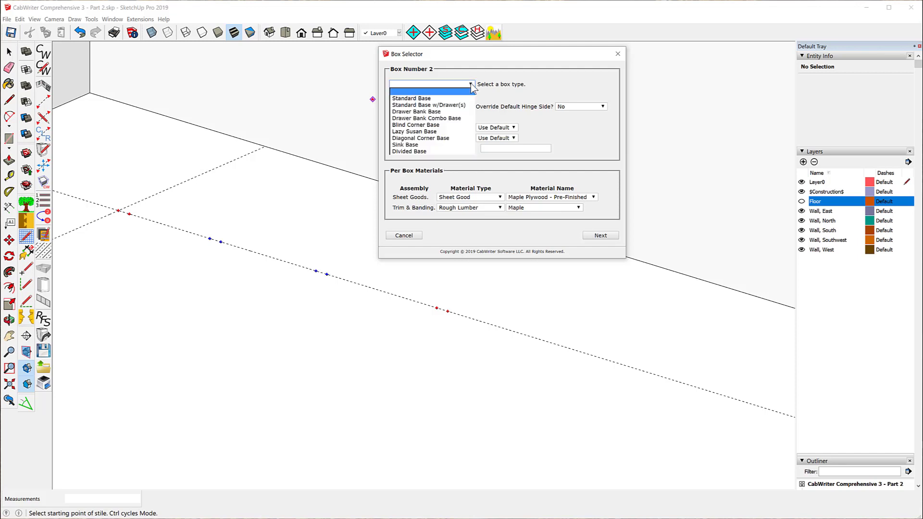
left_click(401, 112)
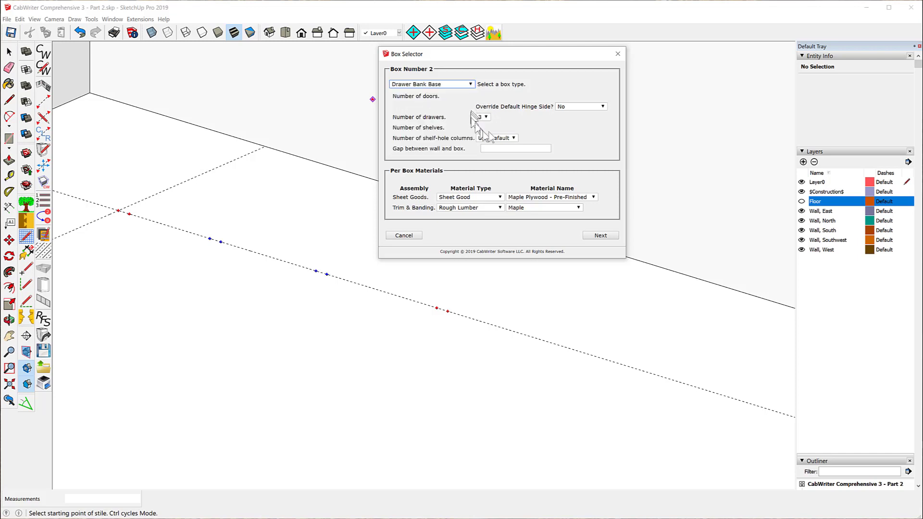
left_click(602, 237)
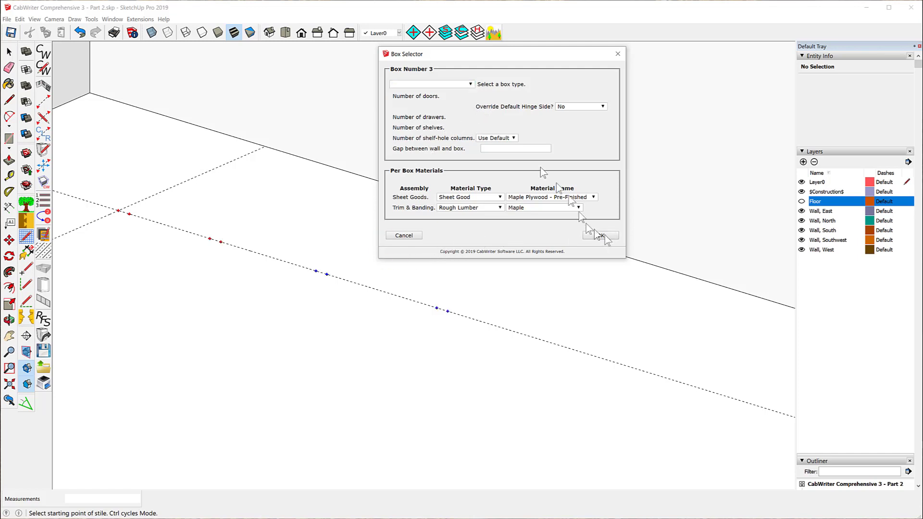
left_click(471, 84)
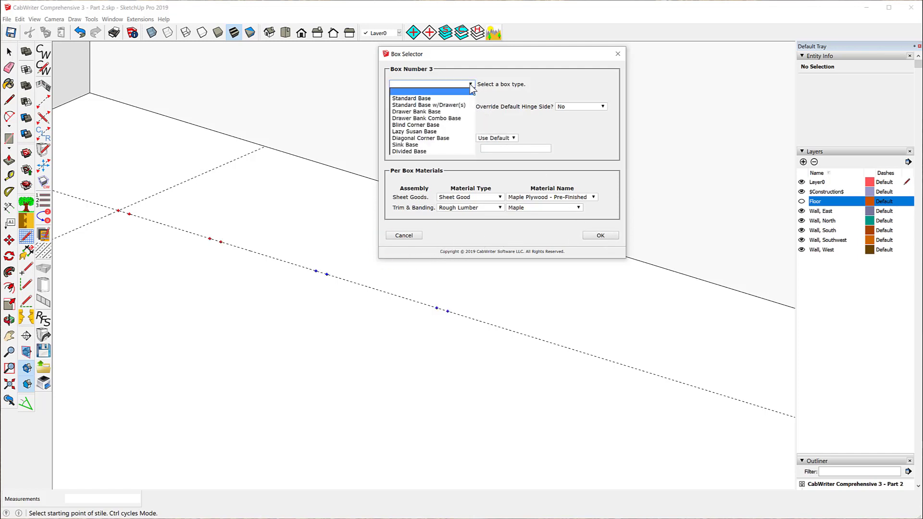
left_click(456, 105)
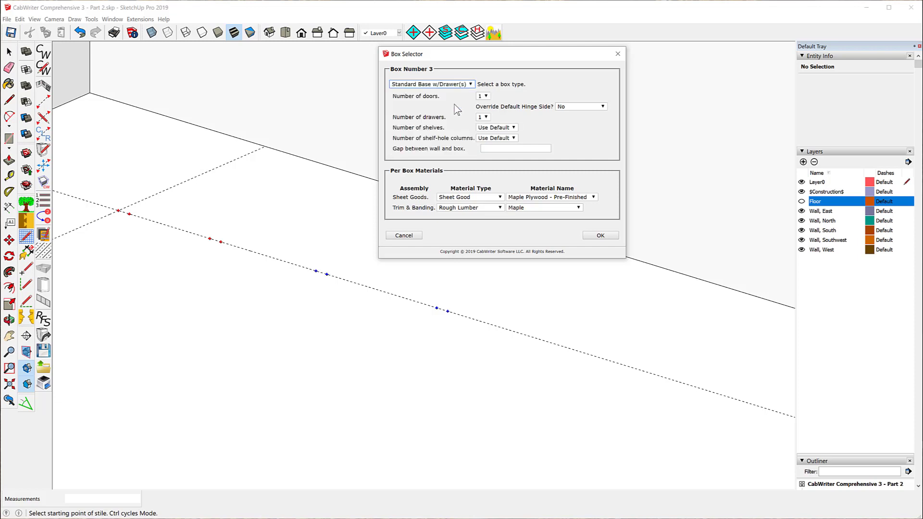
left_click(600, 235)
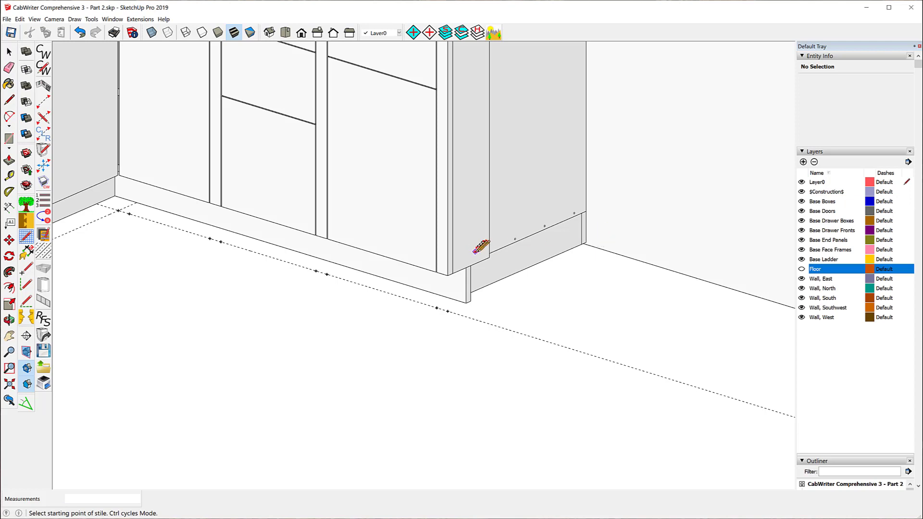
Inspect the generated base cabinets and select the Left Corner Connector stile on the lazy Susan base's West wall side.
scroll(481, 245, "down", 5)
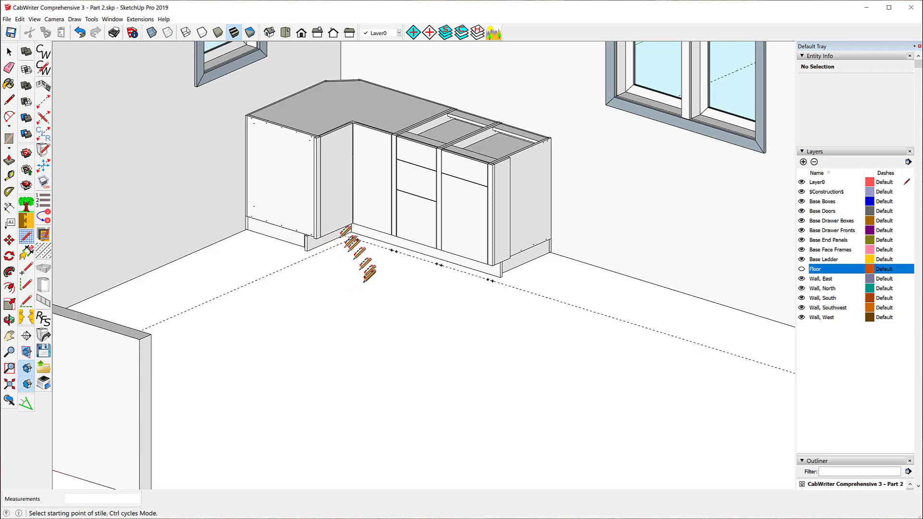
scroll(350, 207, "up", 5)
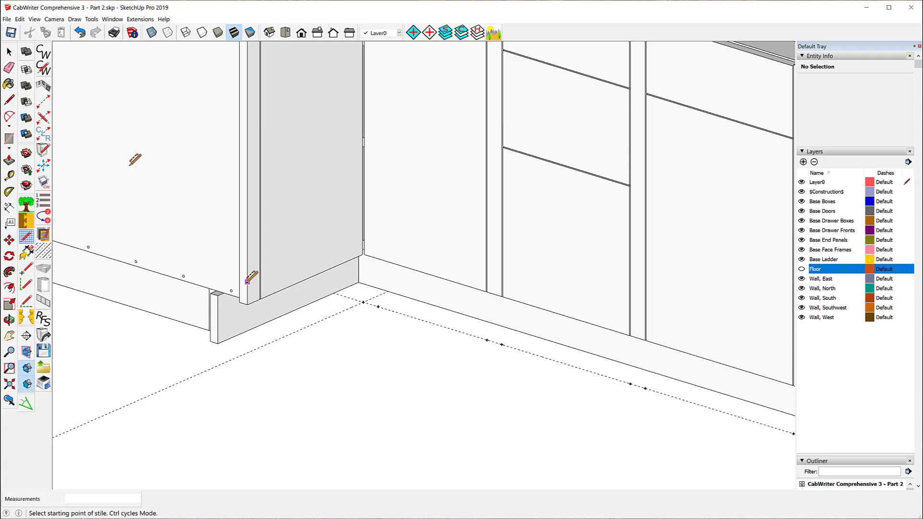
left_click(8, 51)
left_click(244, 171)
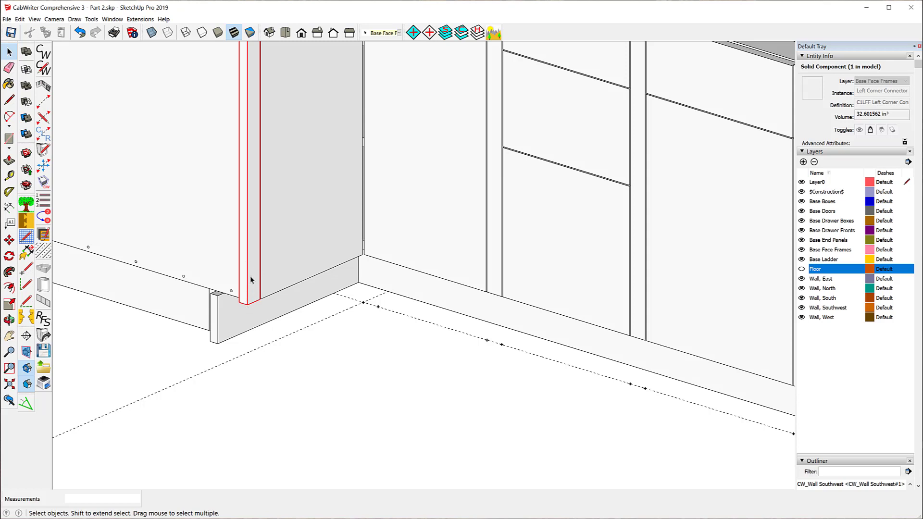
scroll(250, 281, "down", 3)
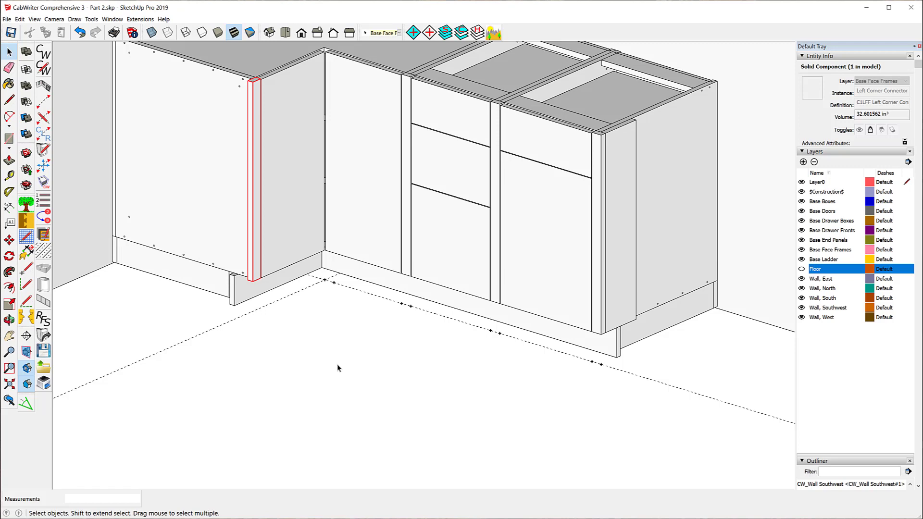
scroll(356, 390, "down", 3)
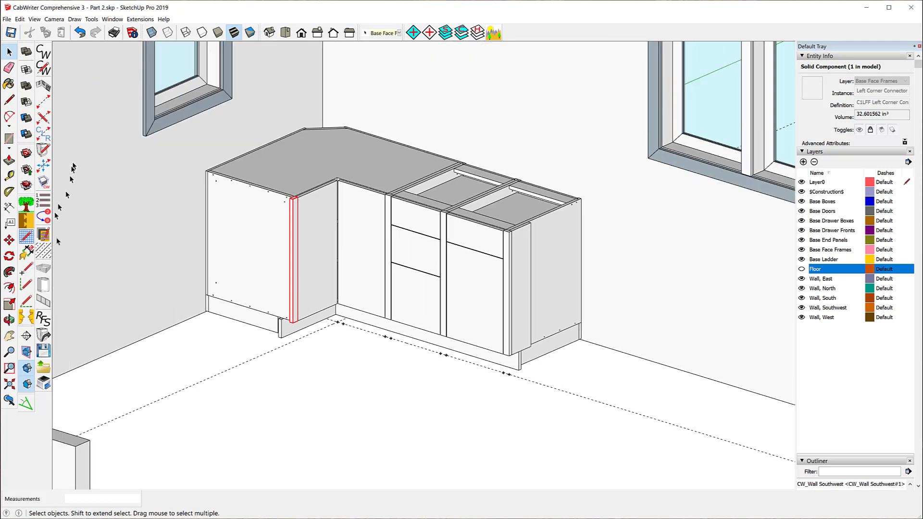
Measure the face-frame opening width of the Standard Base w/Drawer(s) cabinet between its two stiles.
left_click(9, 176)
scroll(464, 269, "up", 6)
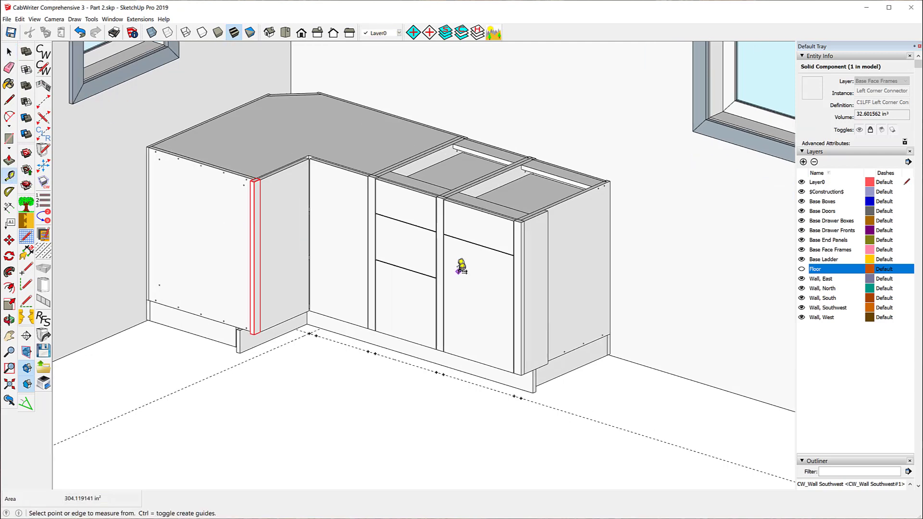
scroll(464, 257, "up", 3)
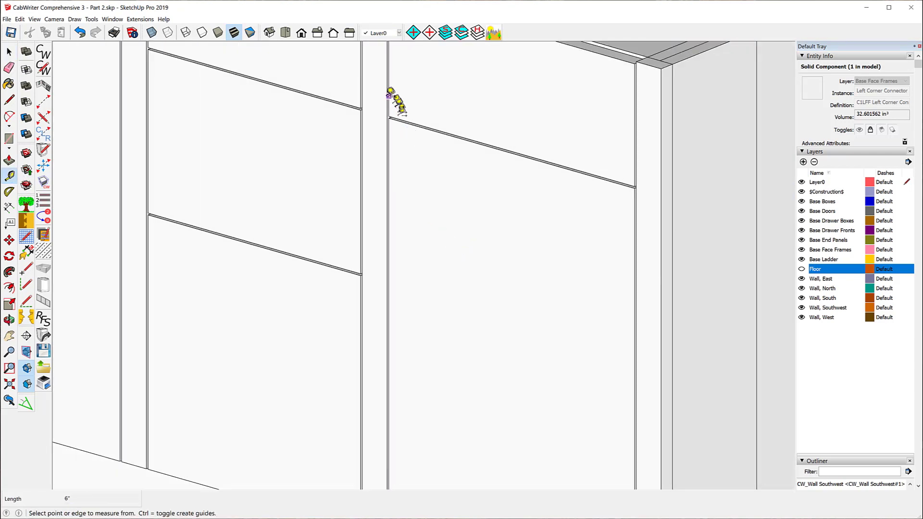
scroll(381, 199, "down", 4)
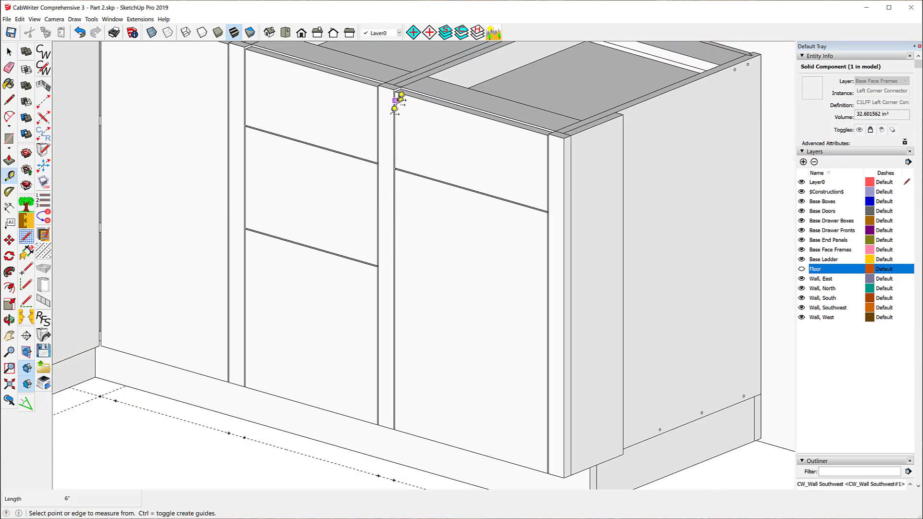
scroll(395, 100, "up", 4)
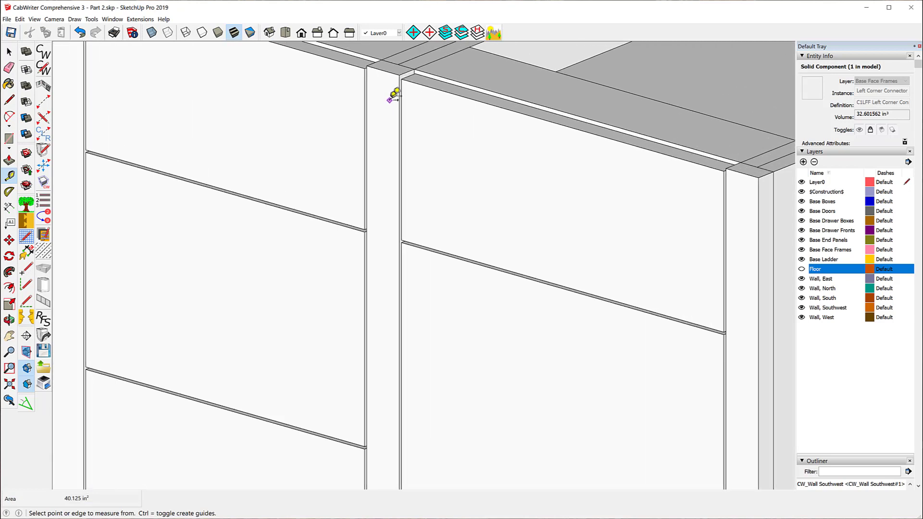
left_click(399, 95)
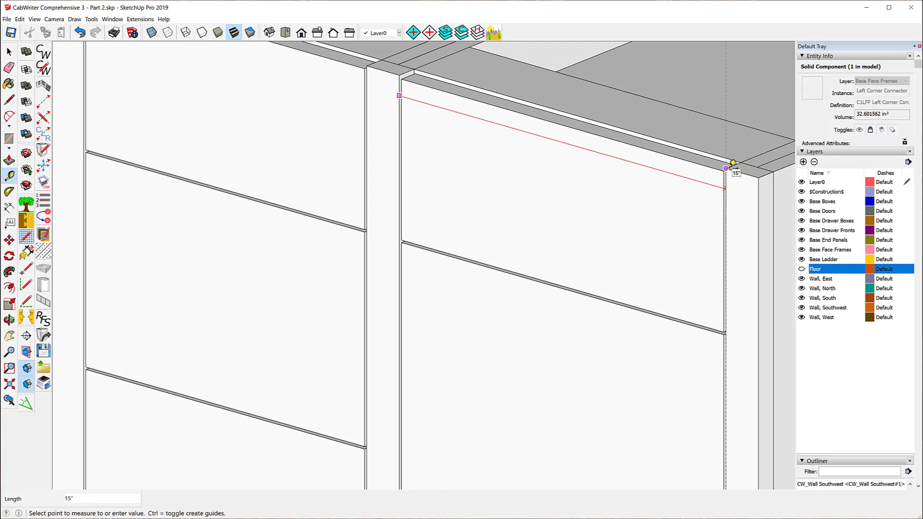
left_click(732, 164)
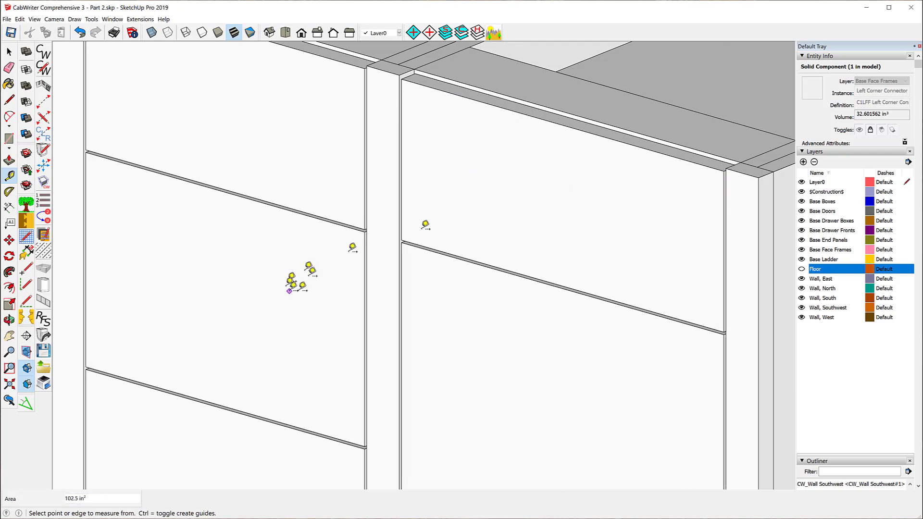
Measure the drawer bank's opening width from its stile edge and examine the lazy Susan base's inside corner.
left_click(366, 89)
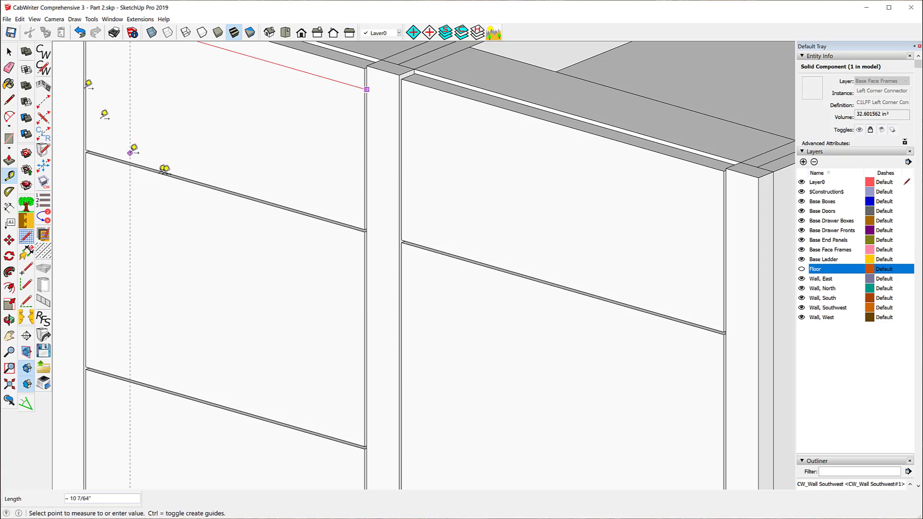
left_click(165, 171)
scroll(425, 255, "down", 5)
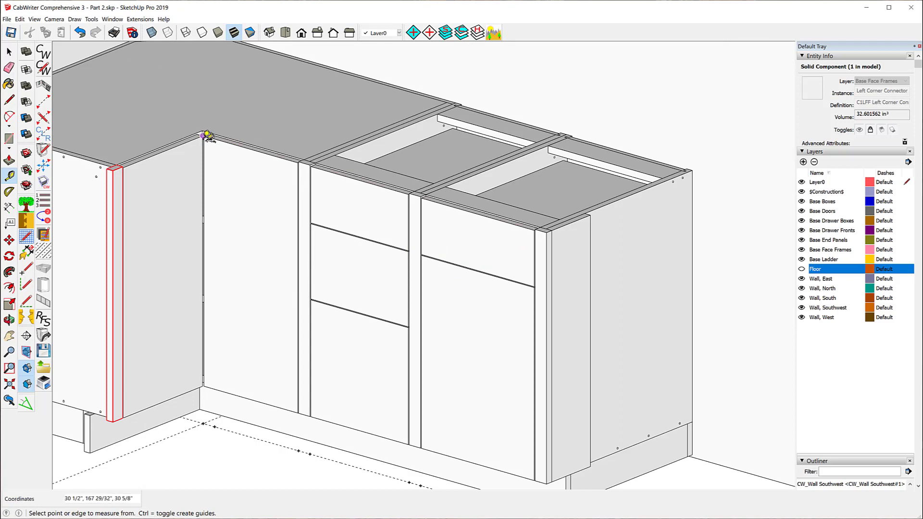
scroll(205, 129, "up", 4)
scroll(211, 130, "up", 2)
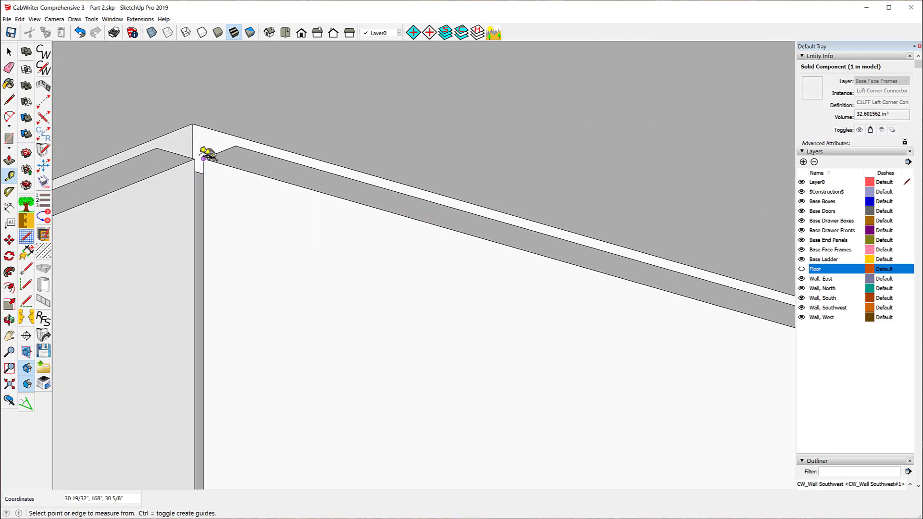
scroll(187, 151, "down", 2)
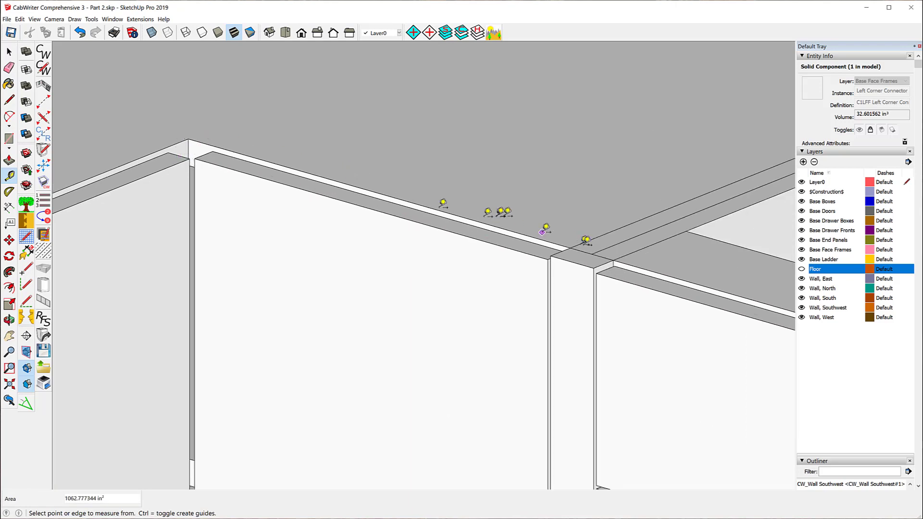
scroll(380, 134, "down", 3)
scroll(366, 129, "down", 3)
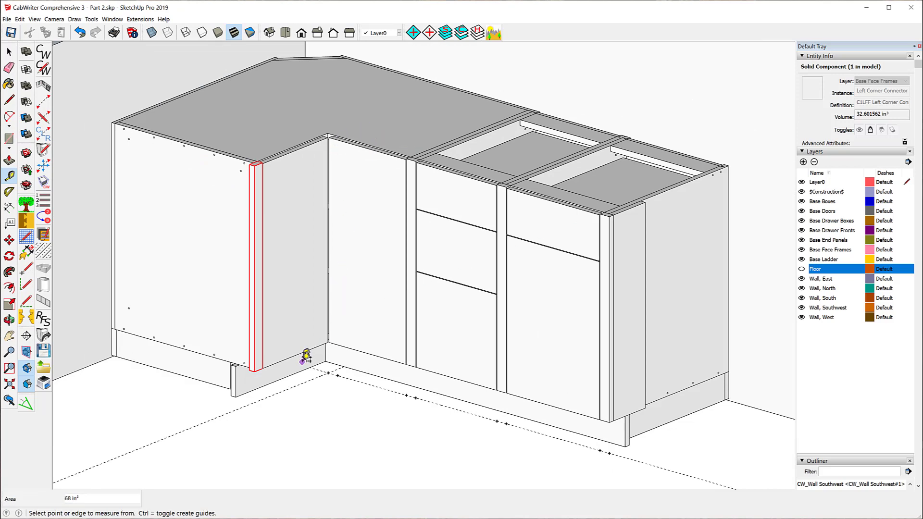
Measure from the Left Corner Connector's inner edge to the corner guide intersection, and the spacing between the two guide points there.
scroll(303, 356, "up", 3)
scroll(269, 337, "up", 3)
scroll(163, 379, "up", 3)
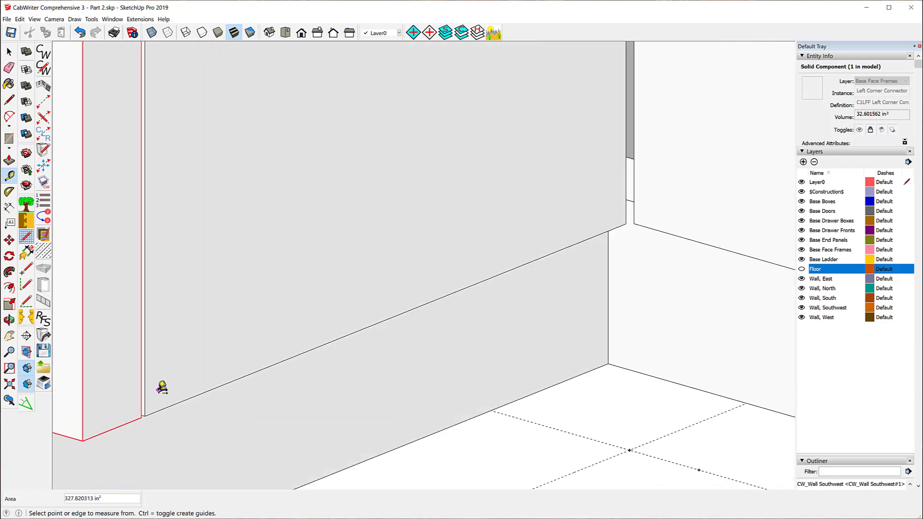
left_click(137, 396)
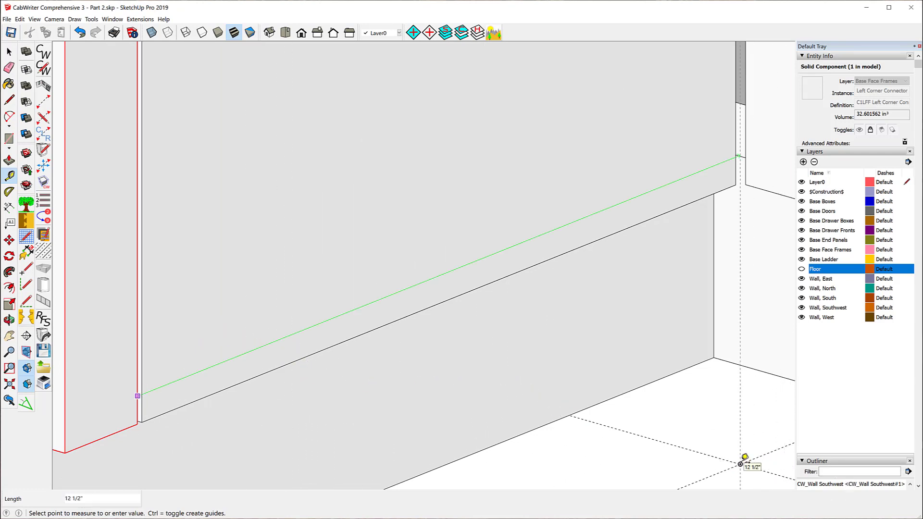
scroll(380, 207, "down", 5)
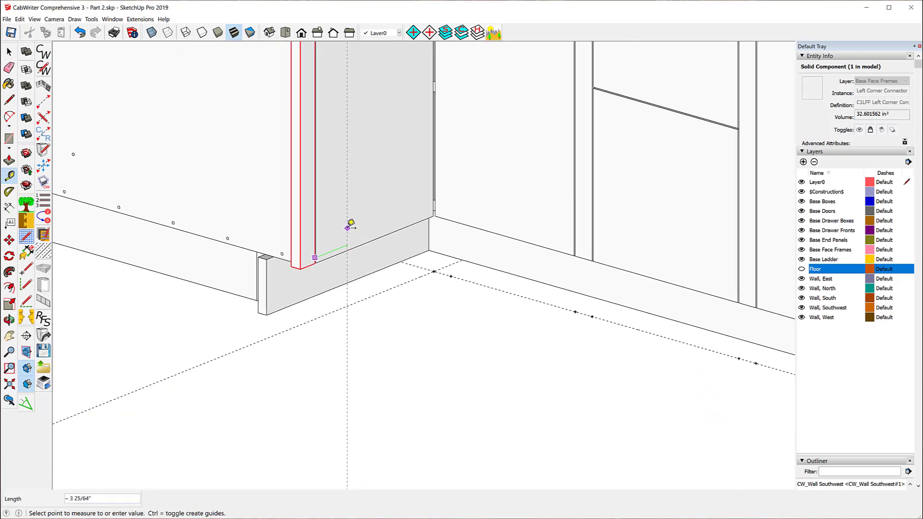
key("Escape")
scroll(386, 327, "down", 5)
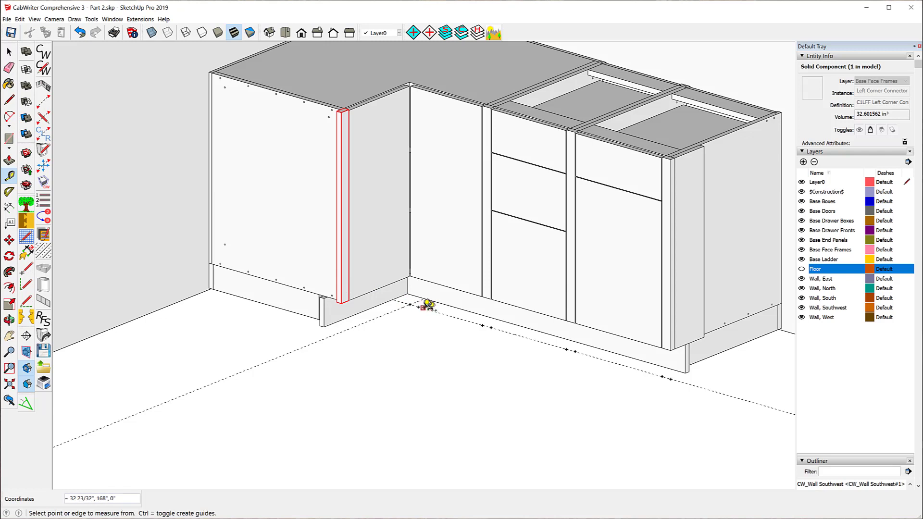
left_click(422, 301)
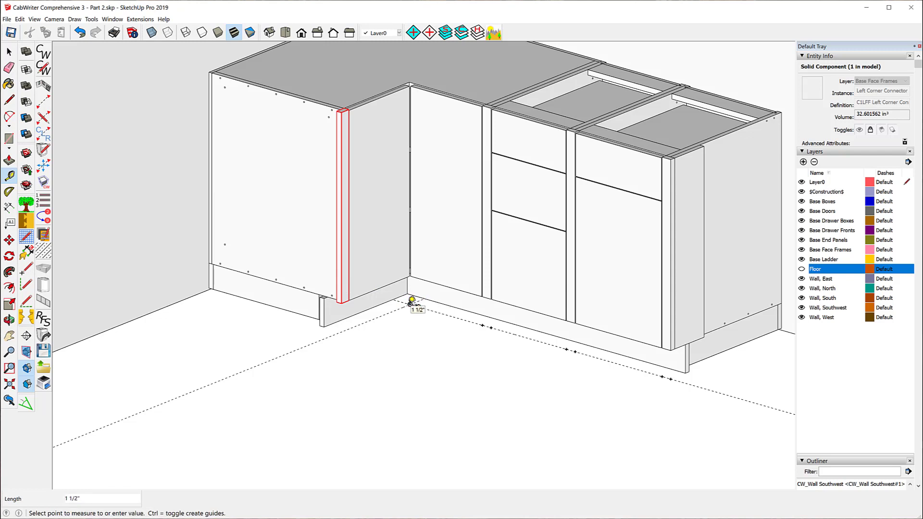
left_click(412, 301)
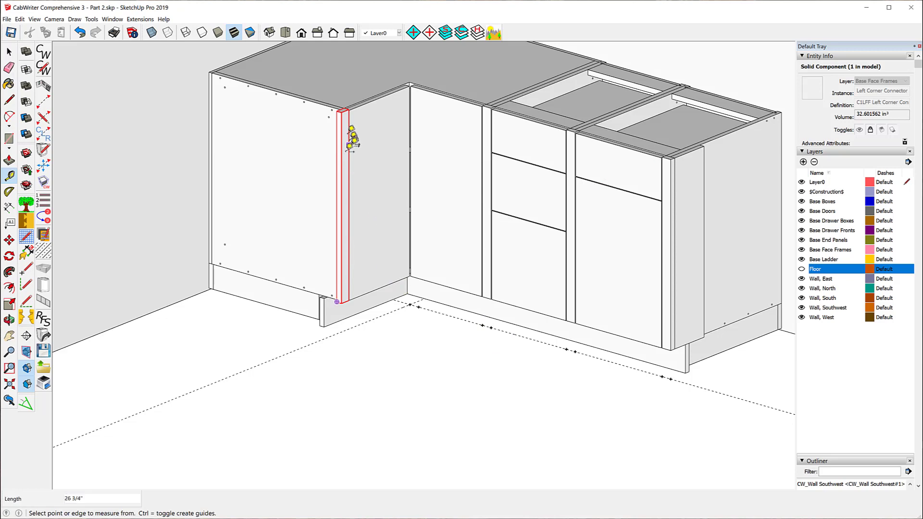
Recheck the lazy Susan base's West side opening width from the connector stile's inner edge to the guide intersection on the floor.
scroll(400, 224, "up", 5)
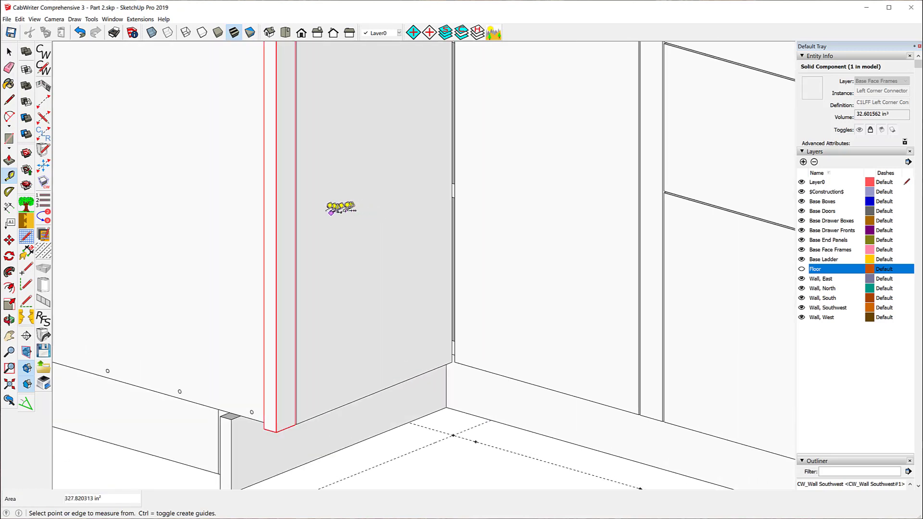
scroll(318, 213, "up", 2)
scroll(314, 214, "up", 1)
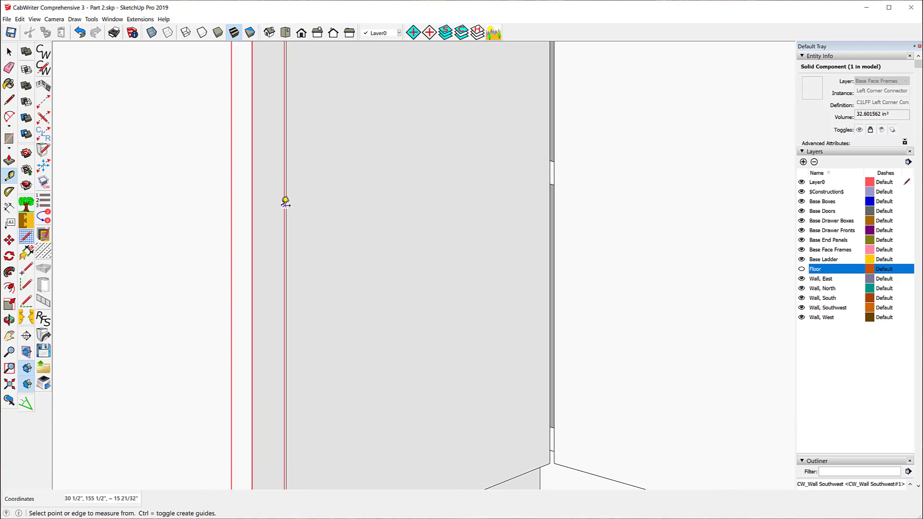
left_click(285, 200)
scroll(388, 211, "down", 3)
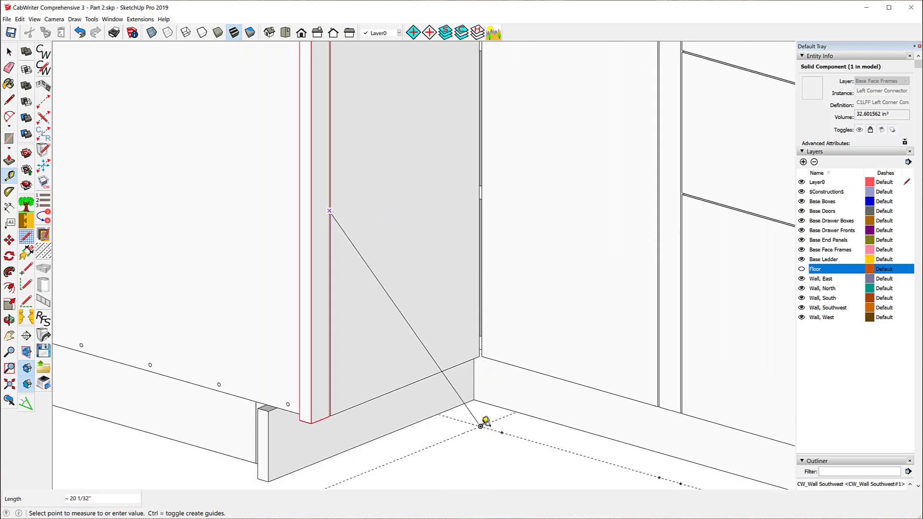
left_click(385, 213)
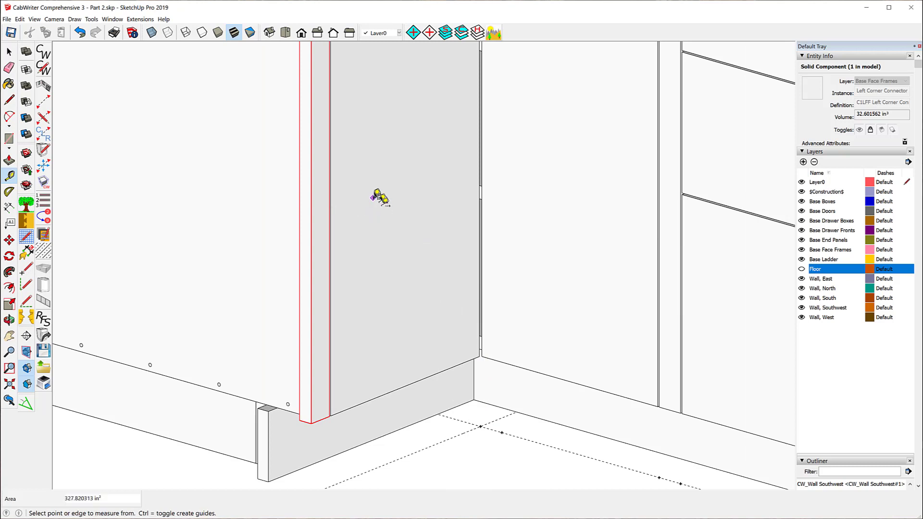
left_click(330, 199)
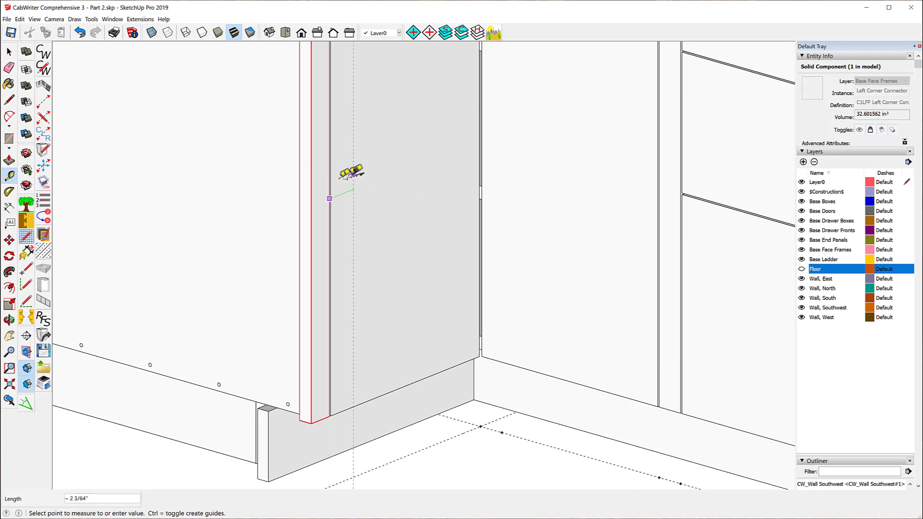
left_click(481, 424)
scroll(295, 214, "down", 6)
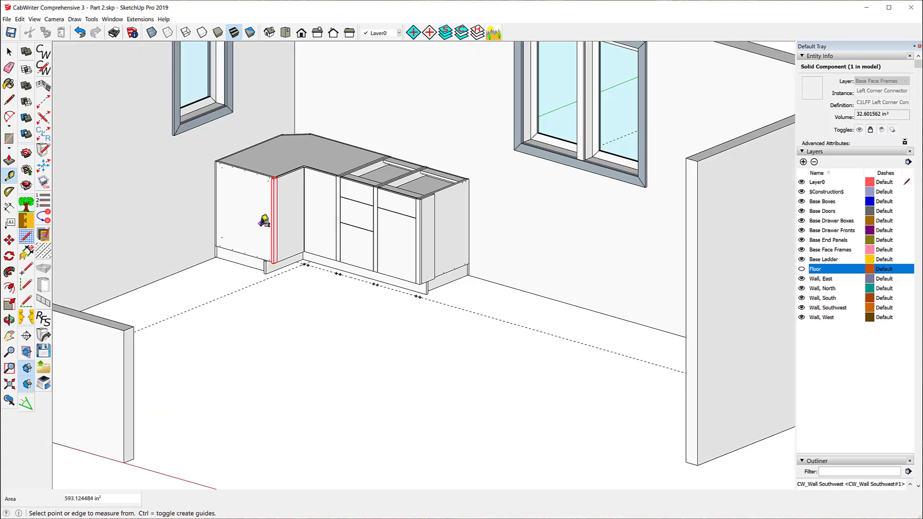